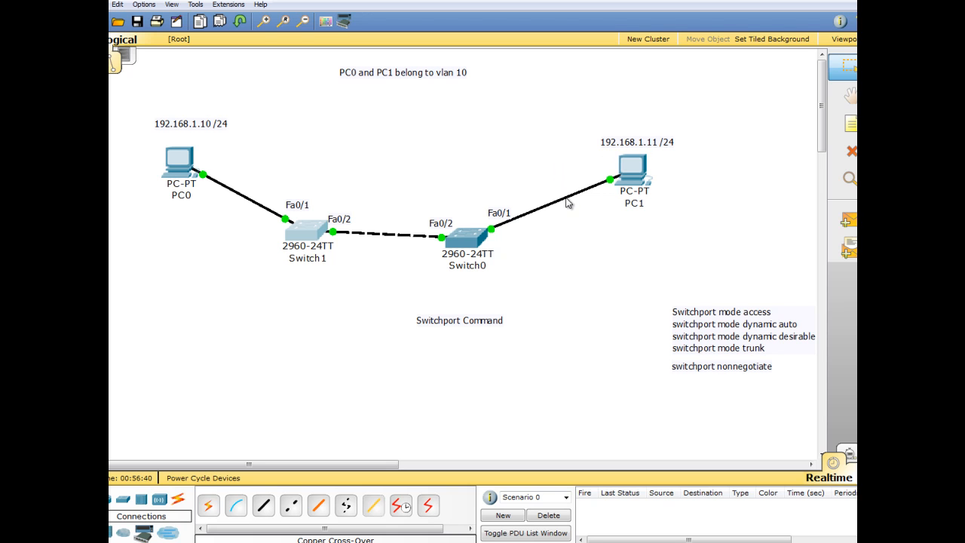
Open Switch1's command line and try the "switchport mode" command at the user EXEC prompt.
{"action": "scroll", "coordinate": [476, 237], "scroll_direction": "down", "scroll_amount": 1}
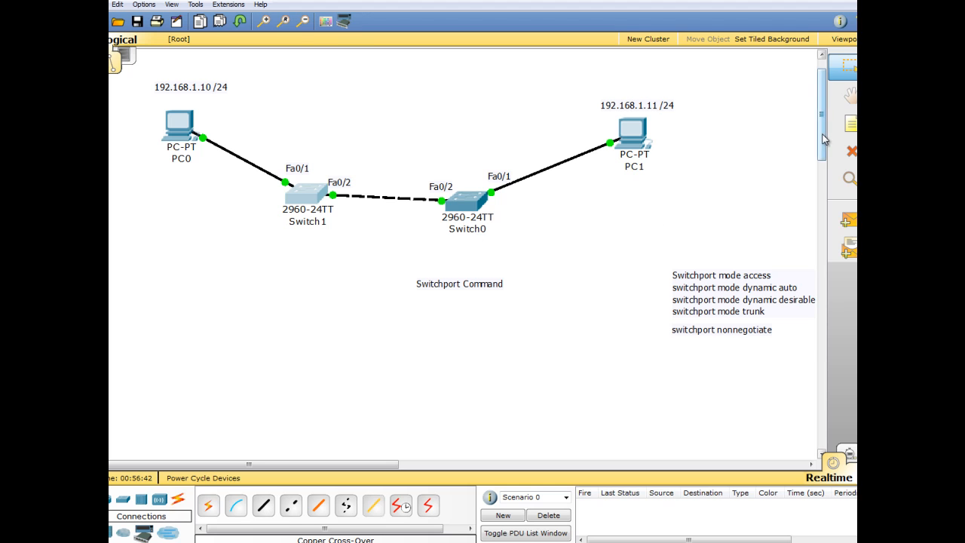
{"action": "scroll", "coordinate": [821, 113], "scroll_direction": "up", "scroll_amount": 1}
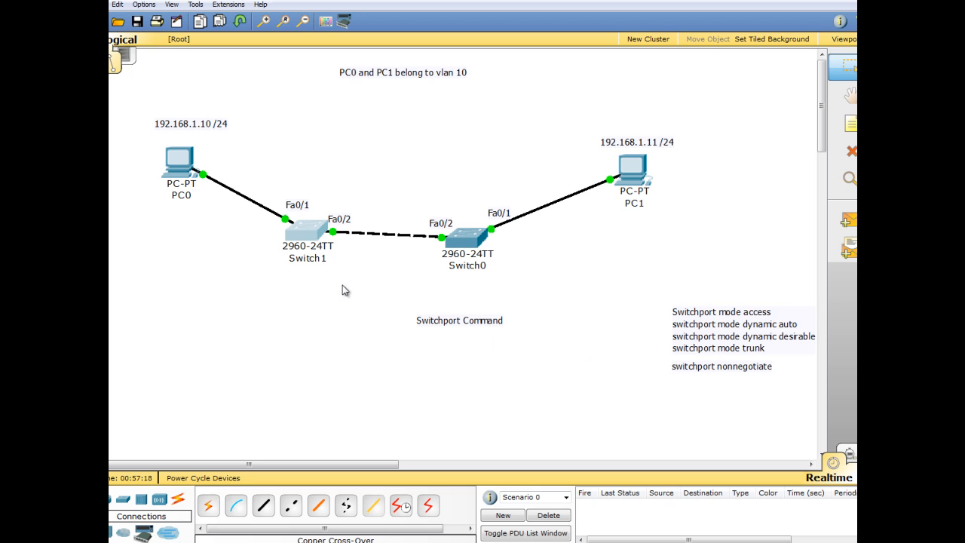
{"action": "left_click", "coordinate": [297, 237]}
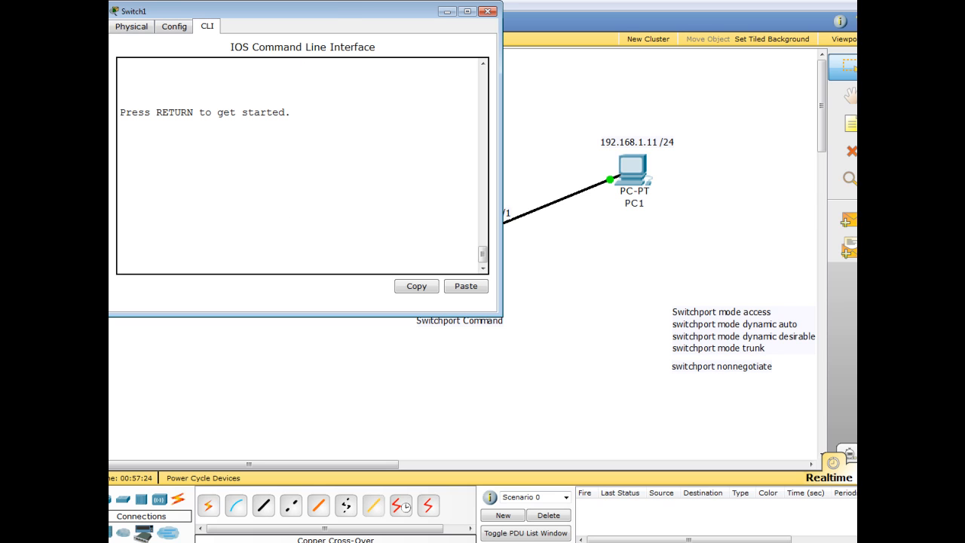
{"action": "left_click_drag", "start_coordinate": [343, 10], "coordinate": [349, 20]}
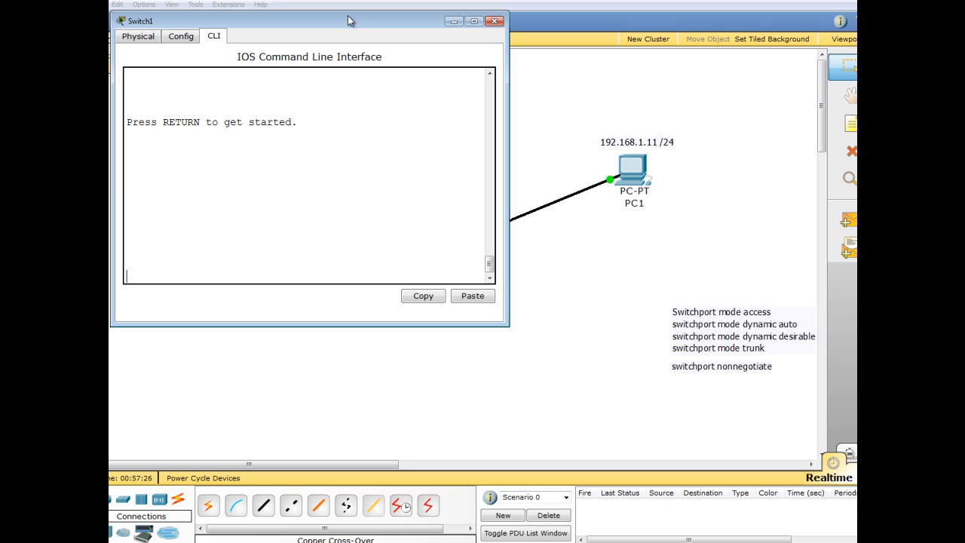
{"action": "left_click", "coordinate": [199, 257]}
{"action": "key", "text": "Return"}
{"action": "type", "text": "switchport mode"}
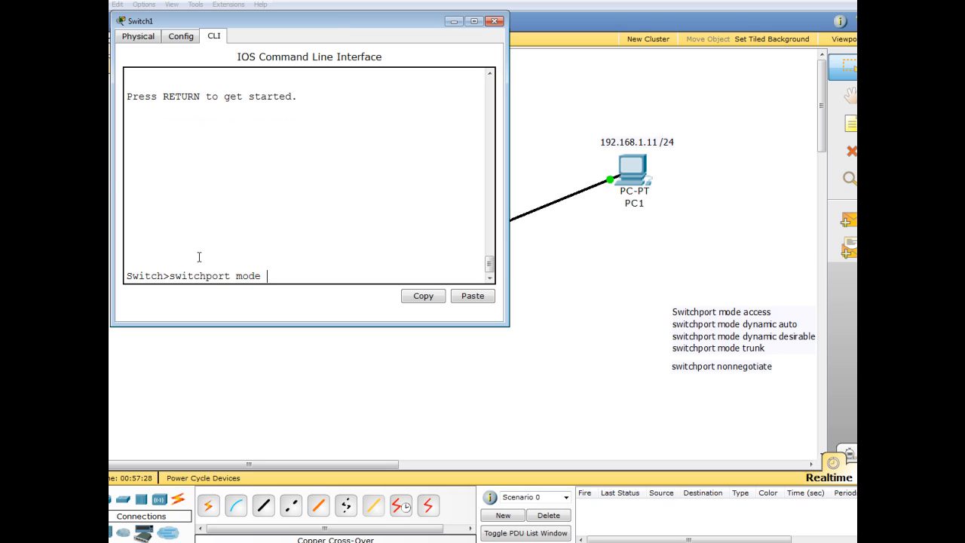
{"action": "key", "text": "Return"}
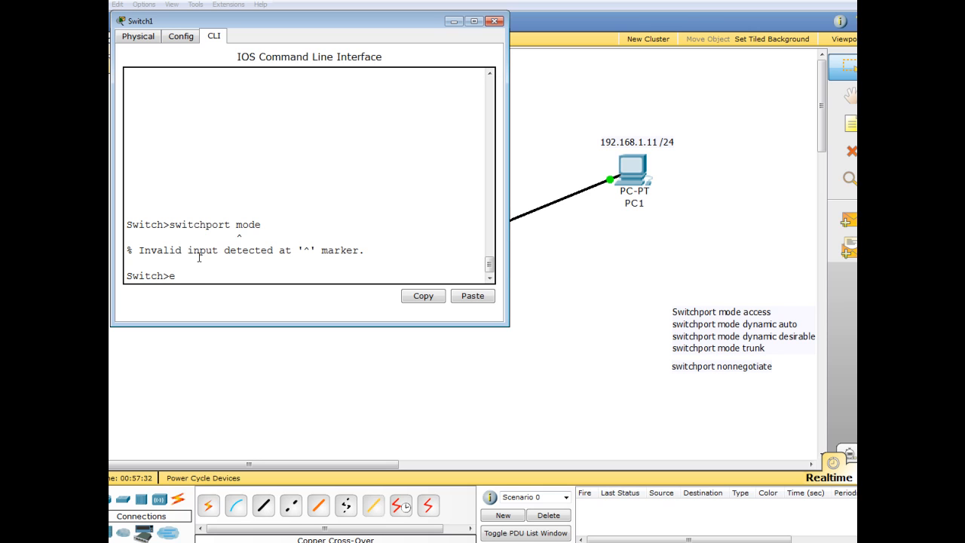
Enter privileged EXEC mode on Switch1 with "en".
{"action": "type", "text": "en"}
{"action": "key", "text": "Return"}
{"action": "key", "text": "Return"}
{"action": "key", "text": "Return"}
{"action": "key", "text": "Return"}
{"action": "key", "text": "Return"}
{"action": "key", "text": "Return"}
{"action": "key", "text": "Return"}
{"action": "key", "text": "Return"}
{"action": "key", "text": "Return"}
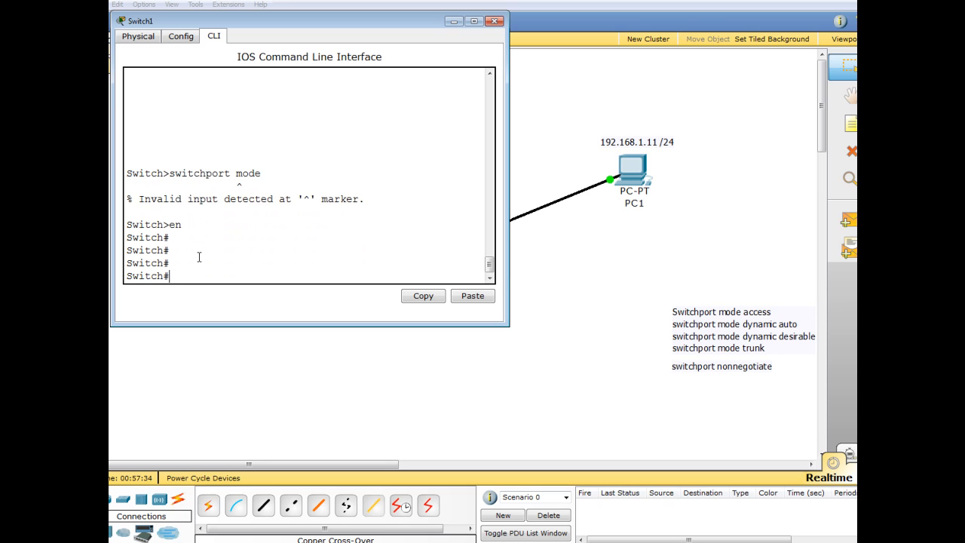
{"action": "key", "text": "Return"}
{"action": "key", "text": "Return"}
{"action": "key", "text": "Return"}
{"action": "key", "text": "Return"}
{"action": "key", "text": "Return"}
{"action": "key", "text": "Return"}
{"action": "key", "text": "Return"}
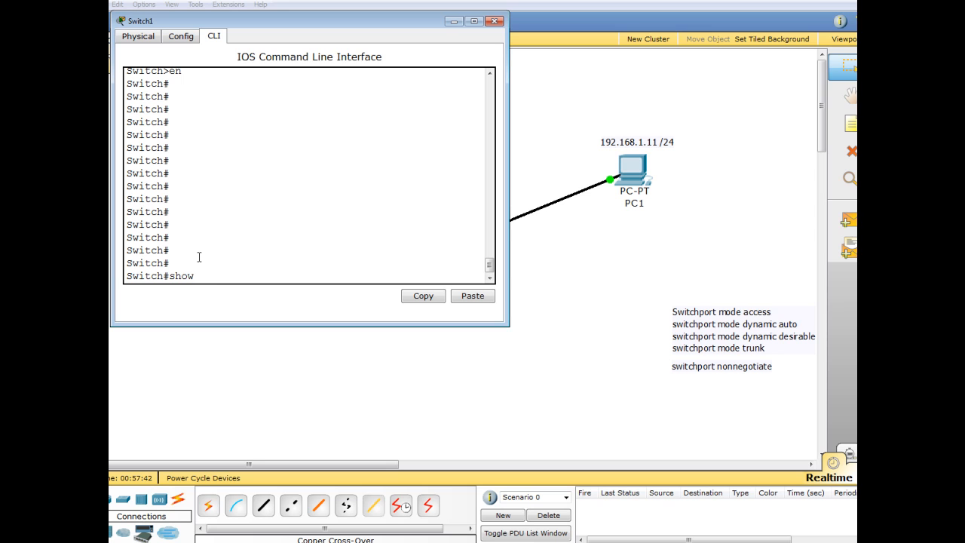
Check Switch1's trunk ports with "show interfaces trunk" and minimize its window.
{"action": "type", "text": "er"}
{"action": "key", "text": "Tab"}
{"action": "type", "text": "trun"}
{"action": "key", "text": "Return"}
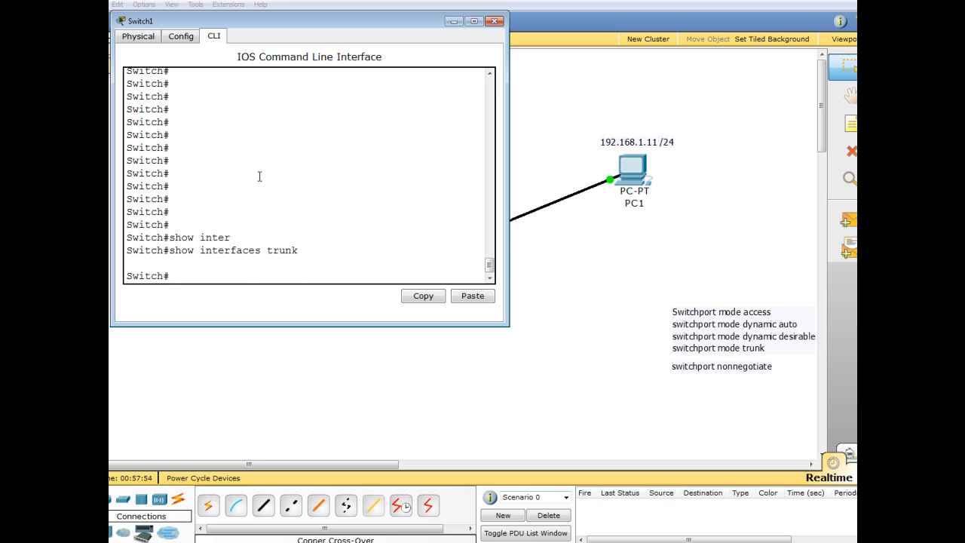
{"action": "left_click", "coordinate": [452, 22]}
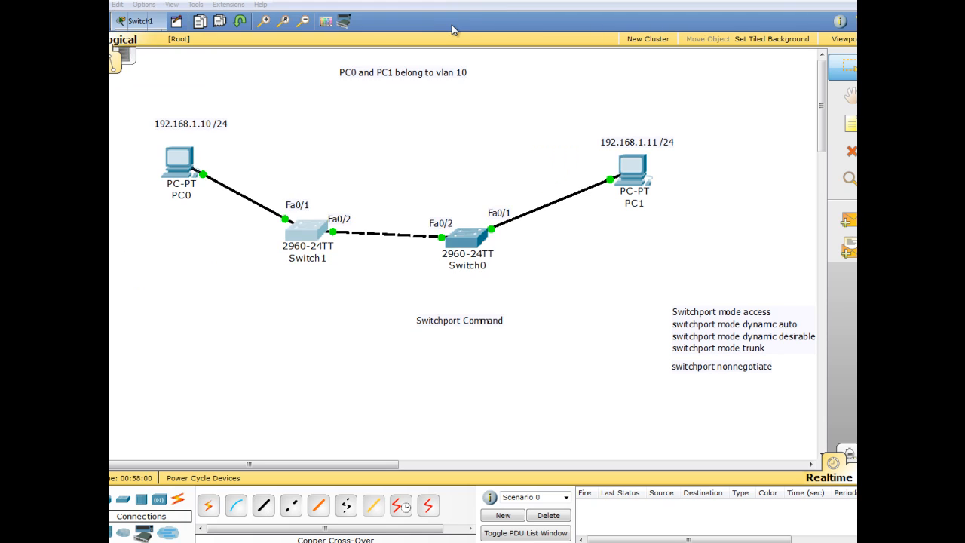
Open Switch0's command line and enter privileged EXEC mode with "en".
{"action": "left_click", "coordinate": [467, 240]}
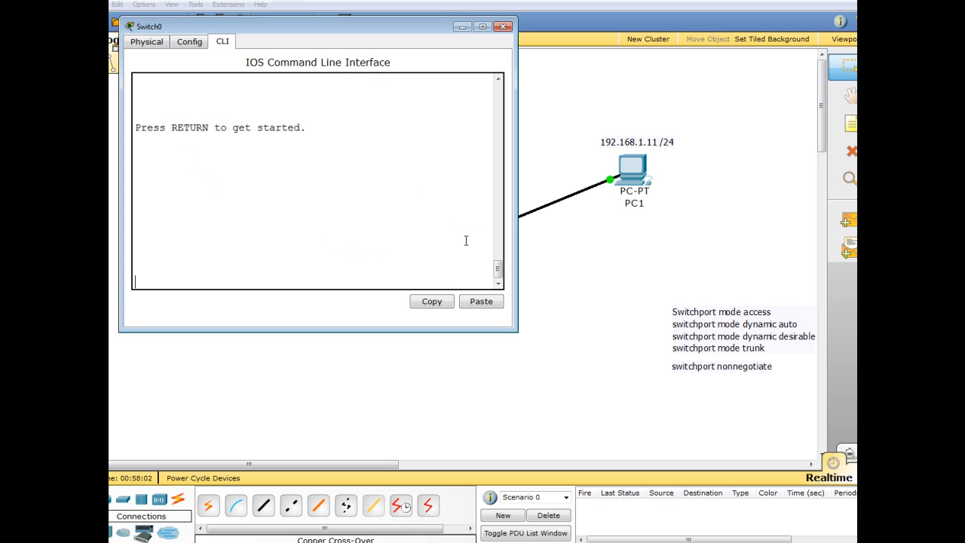
{"action": "key", "text": "Return"}
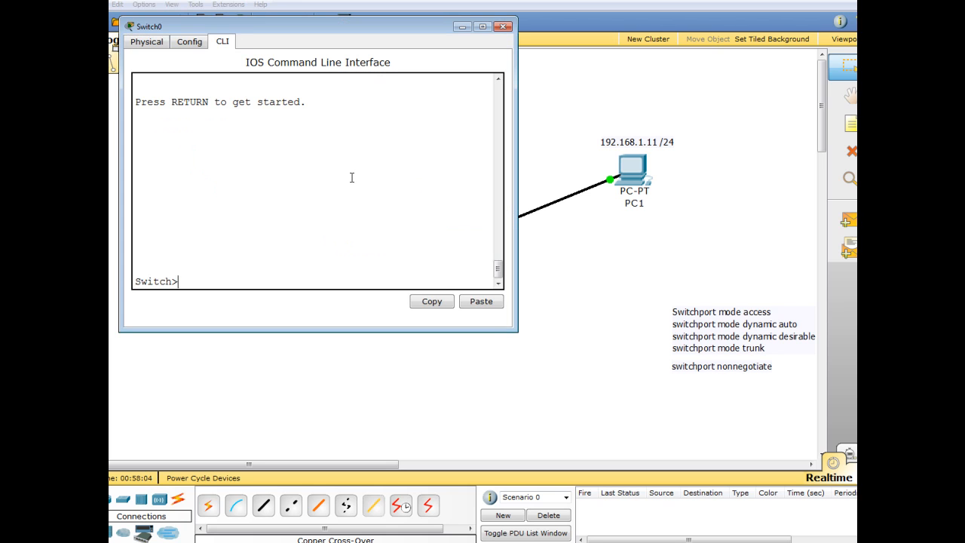
{"action": "type", "text": "en"}
{"action": "key", "text": "Return"}
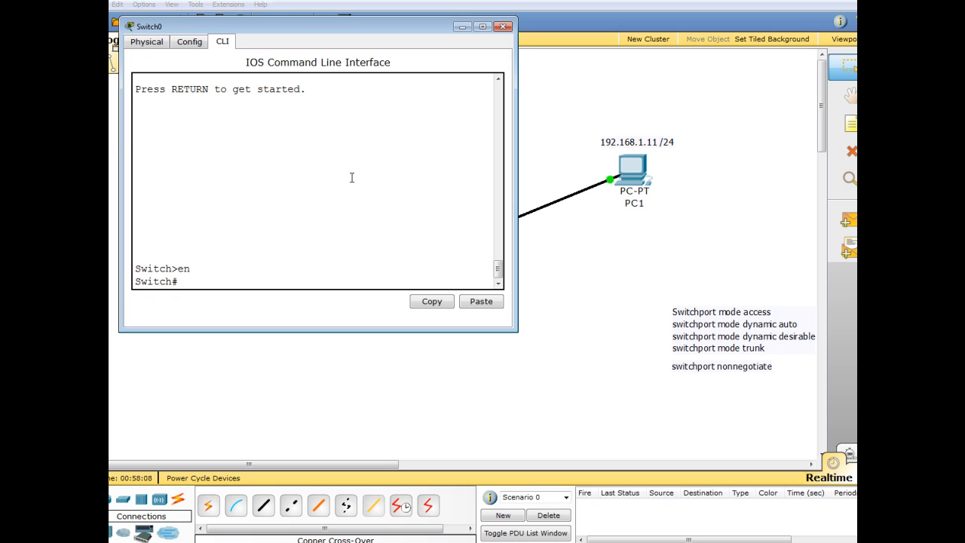
Check Switch0's trunk ports with "show interfaces trunk" and minimize its window.
{"action": "type", "text": "show inter"}
{"action": "type", "text": "faces trun"}
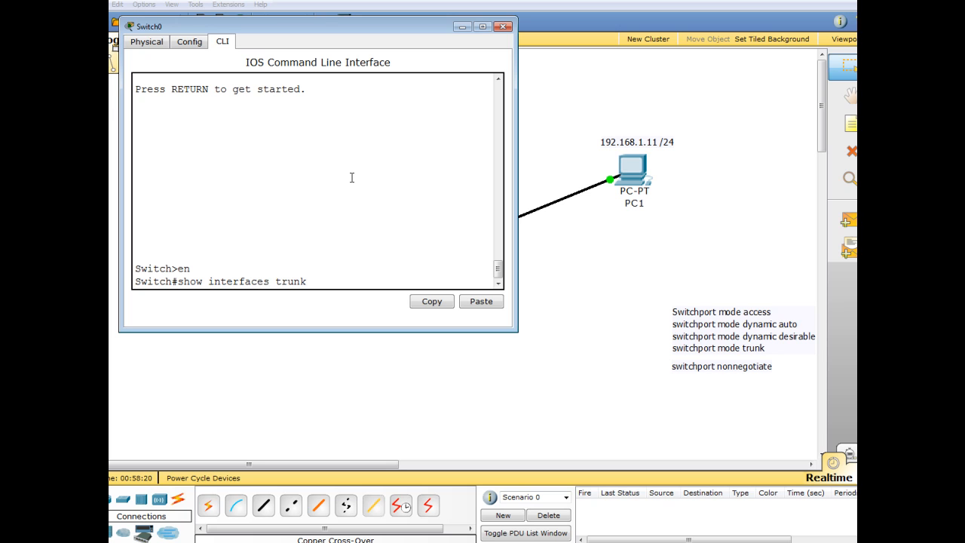
{"action": "type", "text": "k"}
{"action": "key", "text": "Return"}
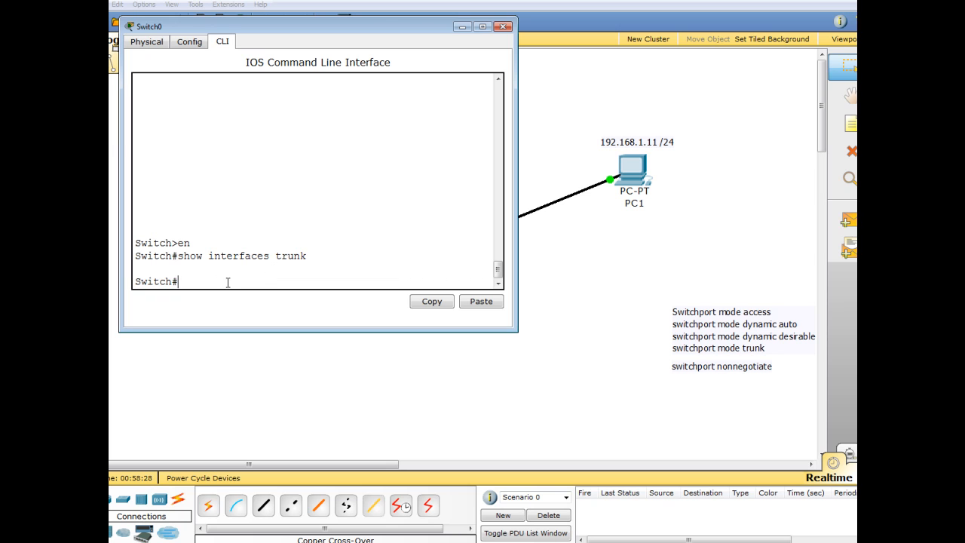
{"action": "left_click", "coordinate": [461, 28]}
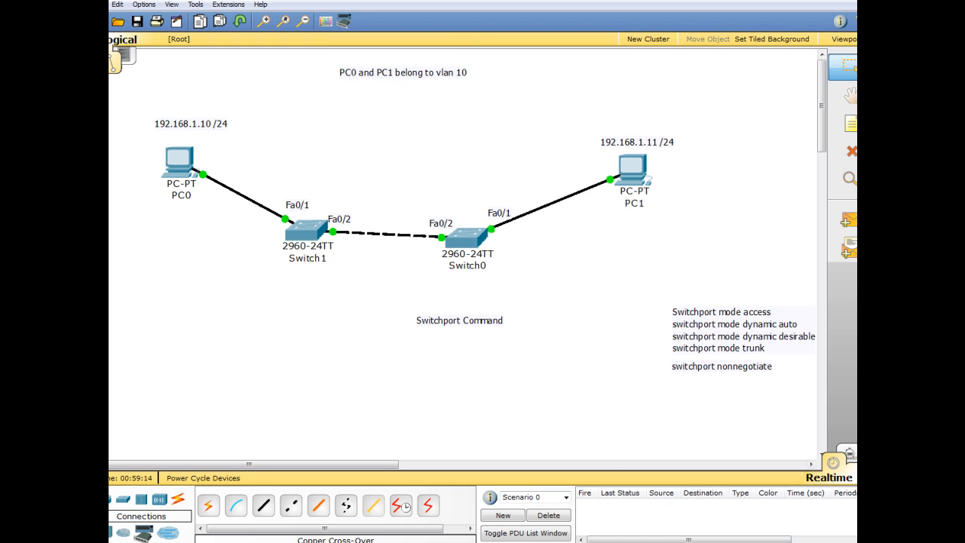
Return to Switch1's command line and enter global configuration mode with "conf t".
{"action": "left_click", "coordinate": [316, 239]}
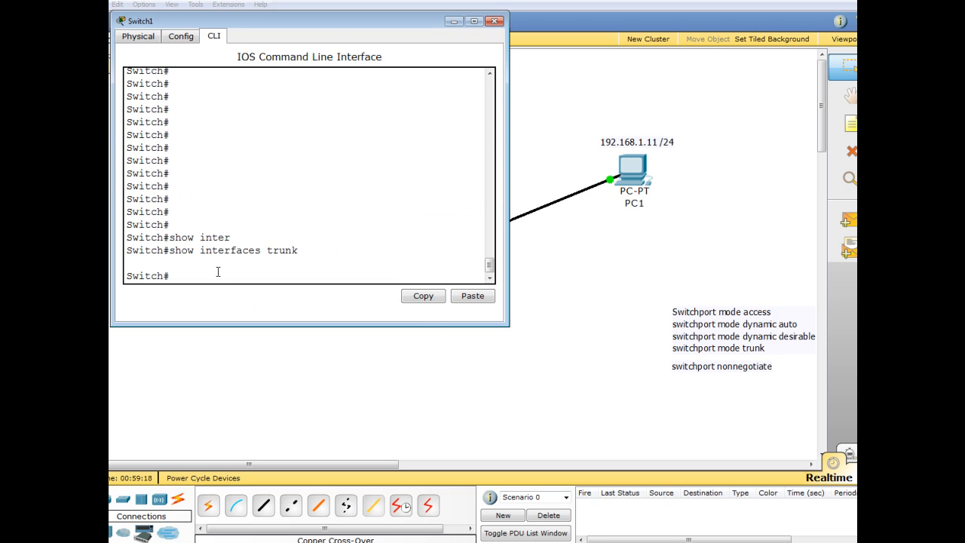
{"action": "left_click_drag", "start_coordinate": [331, 30], "coordinate": [369, 53]}
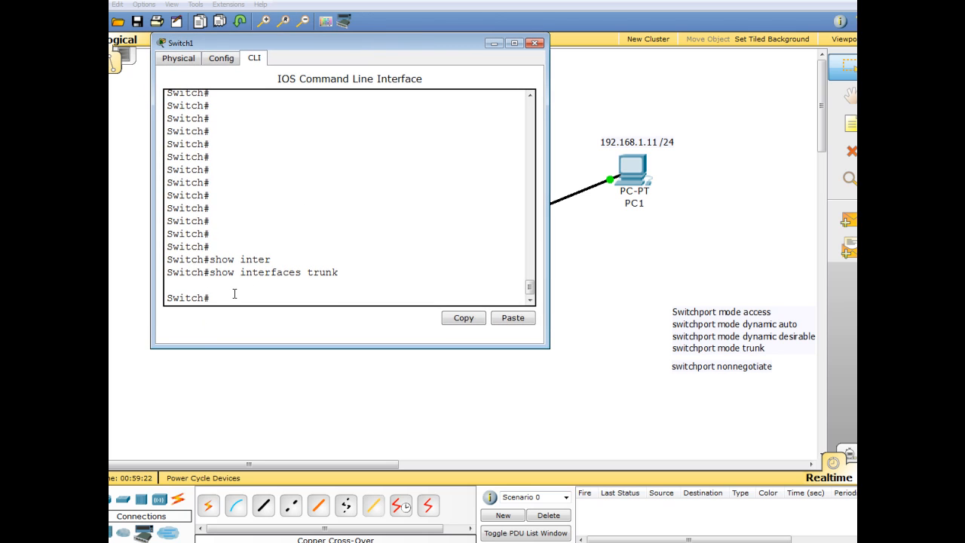
{"action": "type", "text": "conf t"}
{"action": "key", "text": "Return"}
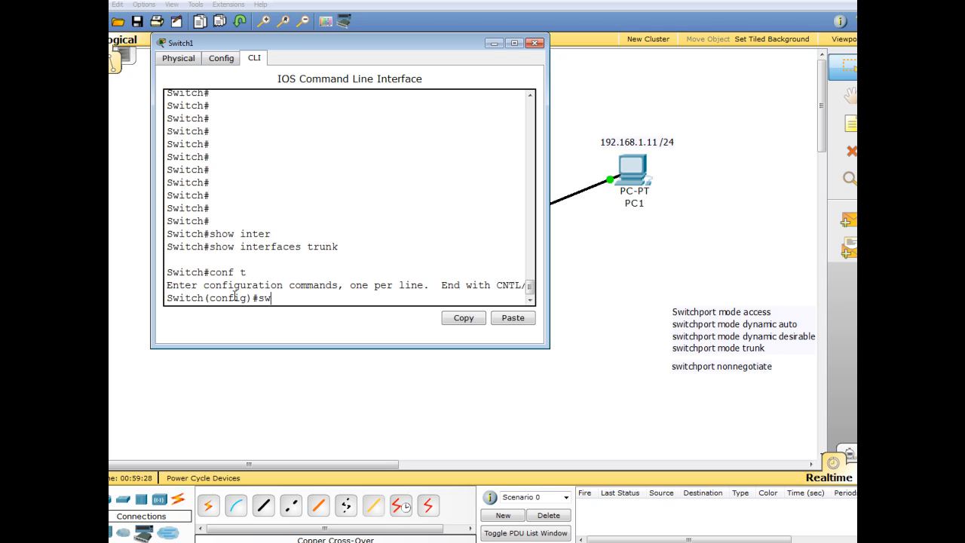
Try to list the "switchport mode" options from Switch1's global configuration mode and clear the leftover command text.
{"action": "type", "text": "switch"}
{"action": "type", "text": "?"}
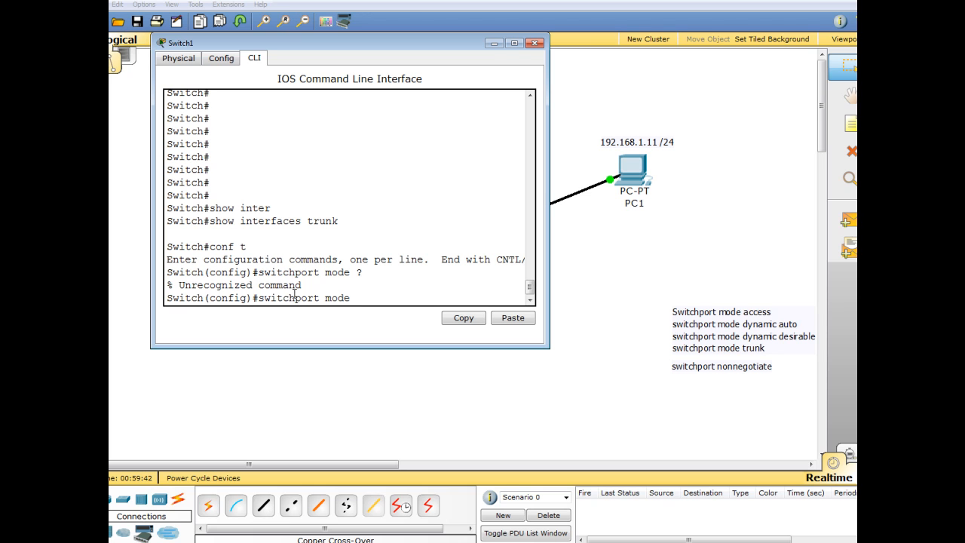
{"action": "key", "text": "BackSpace"}
{"action": "key", "text": "BackSpace"}
{"action": "key", "text": "BackSpace"}
{"action": "key", "text": "BackSpace"}
{"action": "key", "text": "BackSpace"}
{"action": "key", "text": "BackSpace"}
{"action": "key", "text": "BackSpace"}
{"action": "key", "text": "BackSpace"}
{"action": "key", "text": "BackSpace"}
{"action": "key", "text": "BackSpace"}
{"action": "key", "text": "BackSpace"}
Enter interface configuration mode for fa0/1 on Switch1.
{"action": "type", "text": "face"}
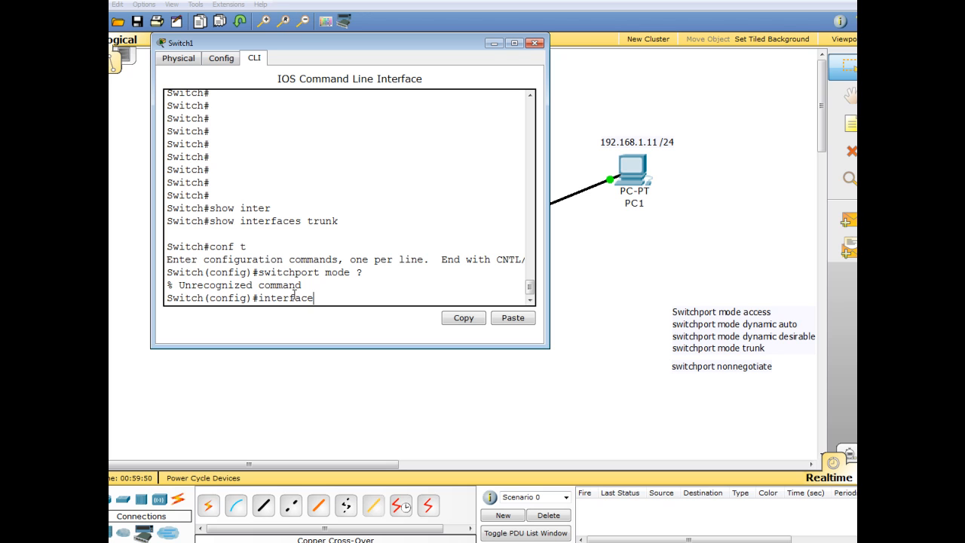
{"action": "type", "text": " fa0/1"}
{"action": "key", "text": "Return"}
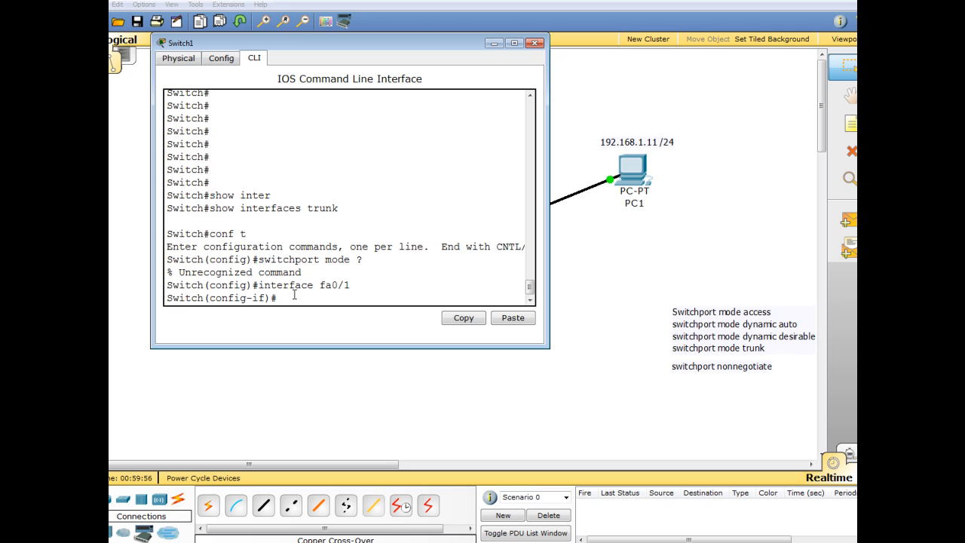
List the available options with "switchport mode ?" on Switch1's fa0/1, highlight them, and minimize the window.
{"action": "key", "text": "Up"}
{"action": "key", "text": "Down"}
{"action": "type", "text": "switch"}
{"action": "key", "text": "Tab"}
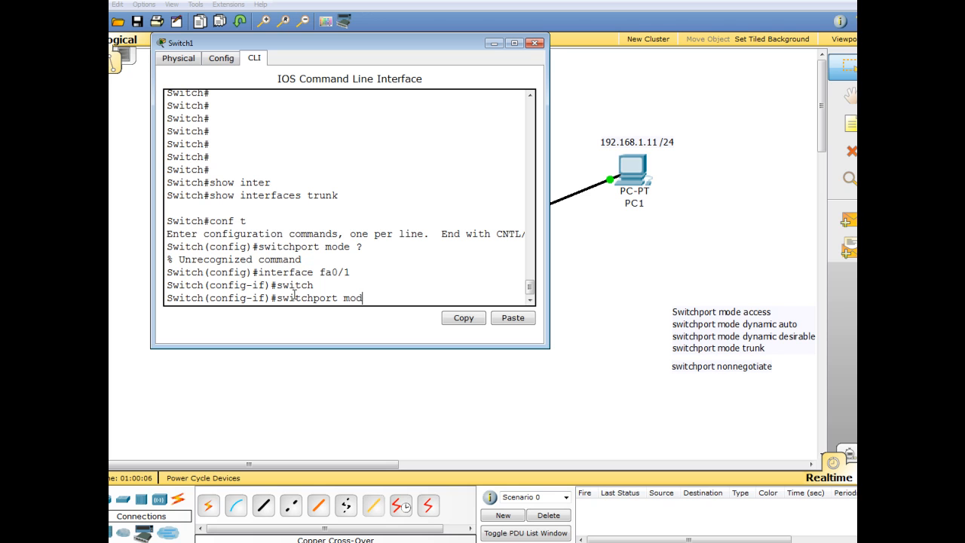
{"action": "type", "text": "mode ?"}
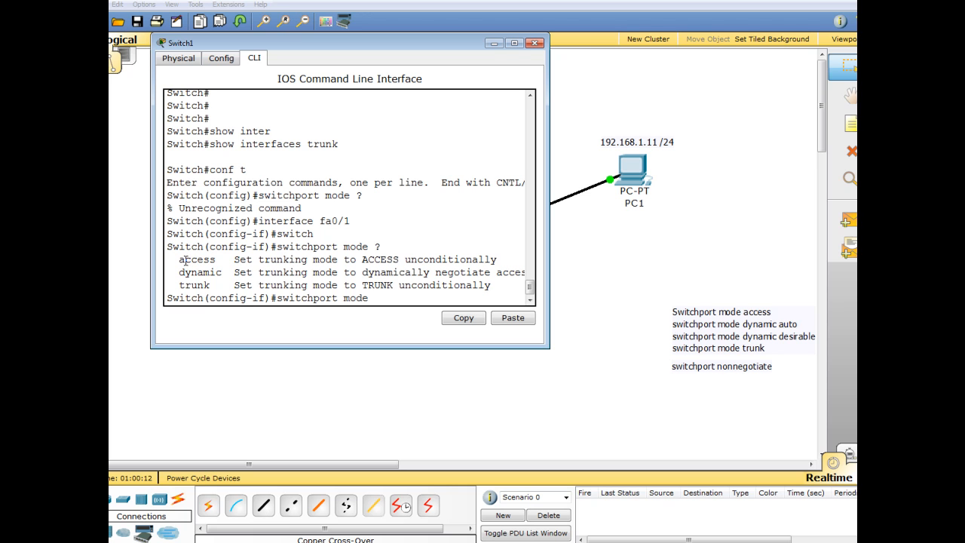
{"action": "left_click_drag", "start_coordinate": [175, 258], "coordinate": [211, 286]}
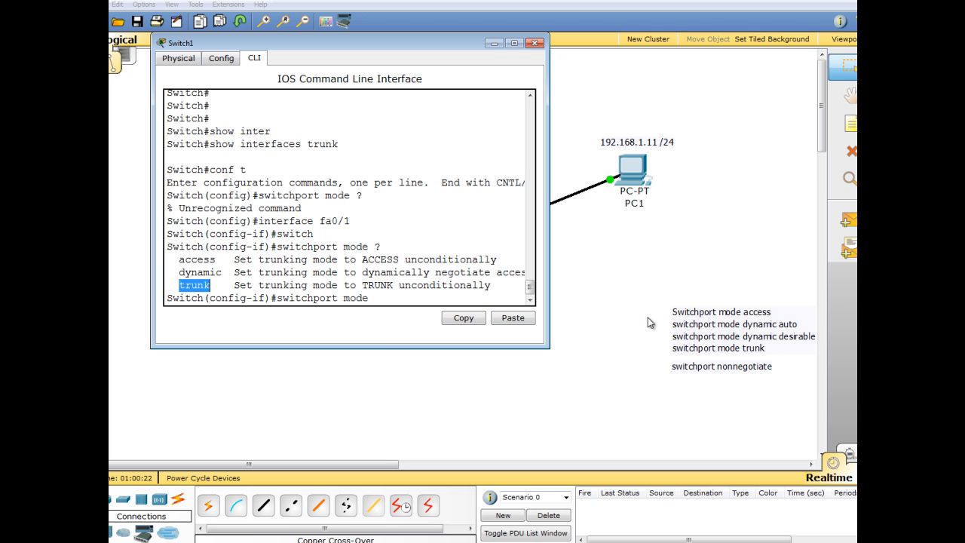
{"action": "left_click", "coordinate": [494, 44]}
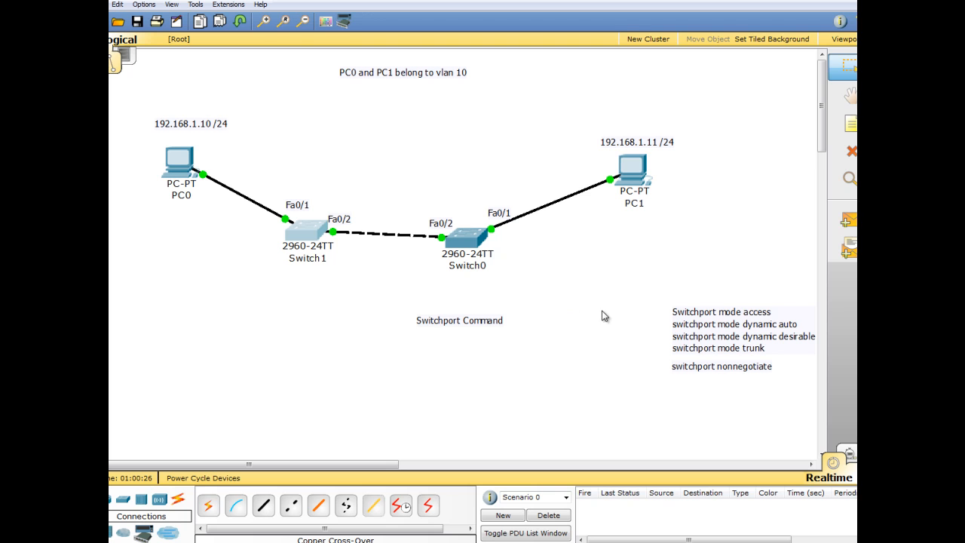
Open the switchport modes note in the workspace and highlight its "Switchport mode access" line.
{"action": "double_click", "coordinate": [698, 317]}
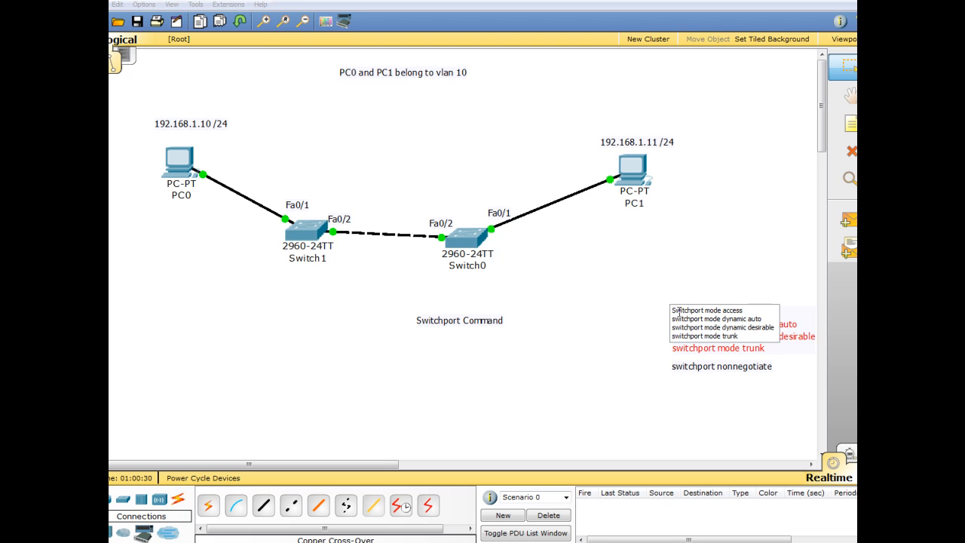
{"action": "left_click_drag", "start_coordinate": [676, 310], "coordinate": [751, 304]}
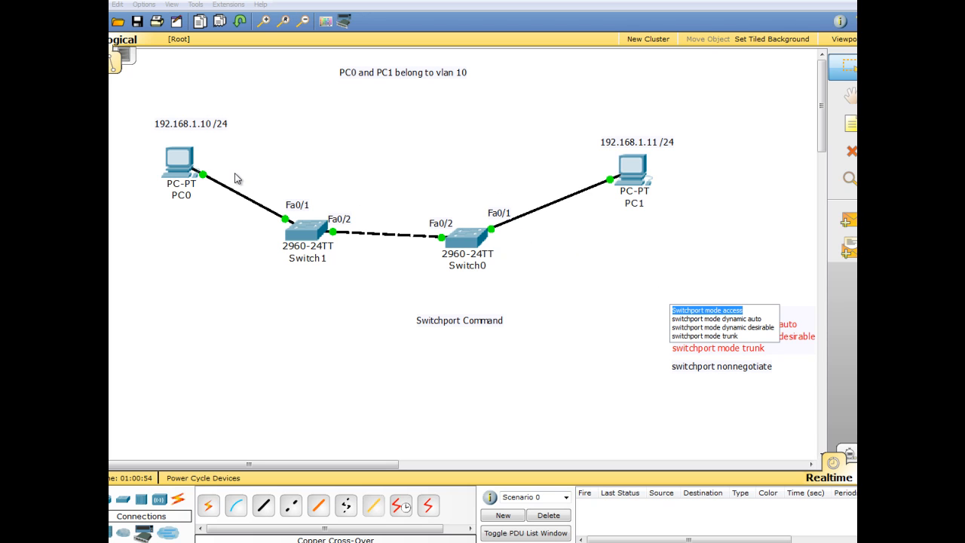
{"action": "left_click", "coordinate": [764, 318]}
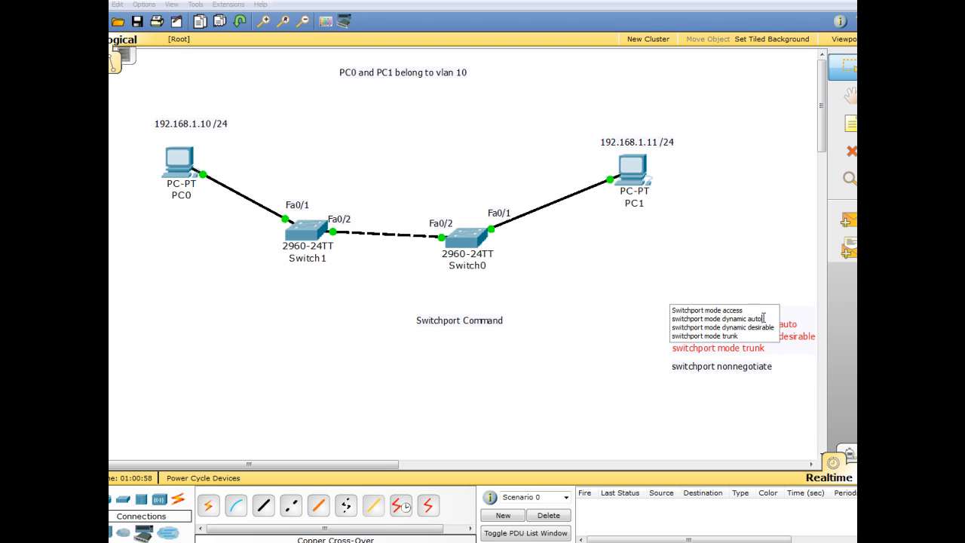
Move the switchport modes note to the area between Switch0 and PC1, and highlight its "switchport mode dynamic auto" line.
{"action": "left_click_drag", "start_coordinate": [673, 318], "coordinate": [616, 260]}
{"action": "left_click", "coordinate": [759, 318]}
{"action": "left_click", "coordinate": [700, 293]}
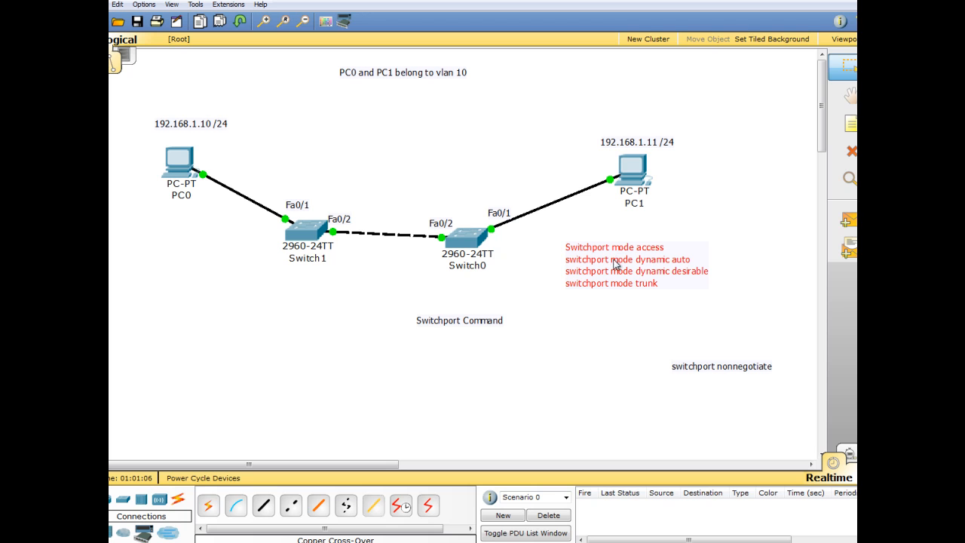
{"action": "double_click", "coordinate": [574, 262]}
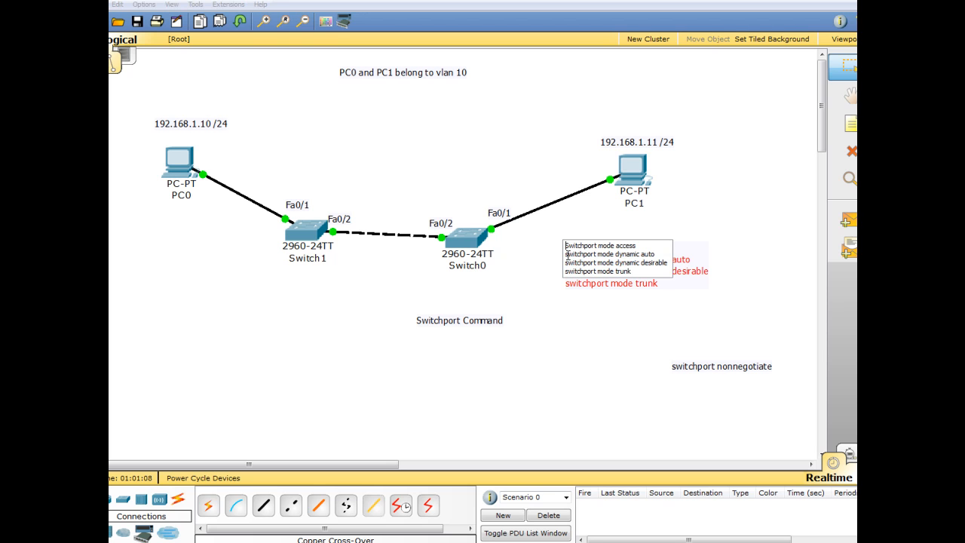
{"action": "left_click_drag", "start_coordinate": [567, 254], "coordinate": [655, 255]}
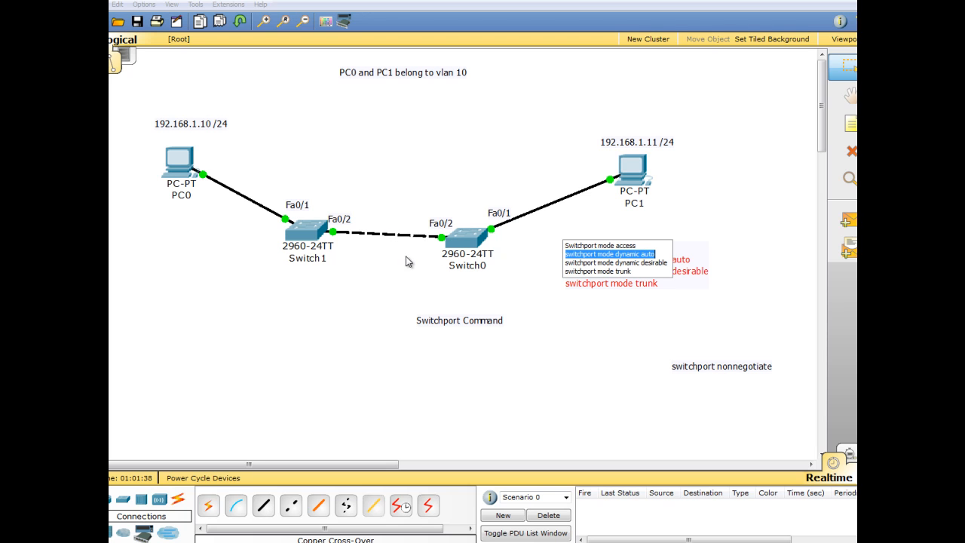
Add a two-line note reading "DTP" and "Dynamic trunking protocol", and place it above PC1's IP address label.
{"action": "left_click", "coordinate": [852, 126]}
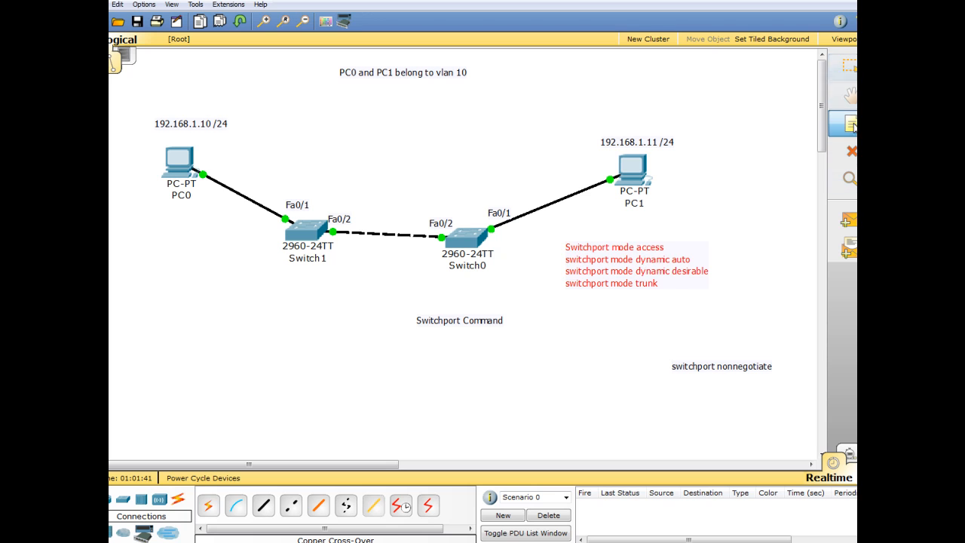
{"action": "left_click", "coordinate": [735, 78]}
{"action": "type", "text": "DTP"}
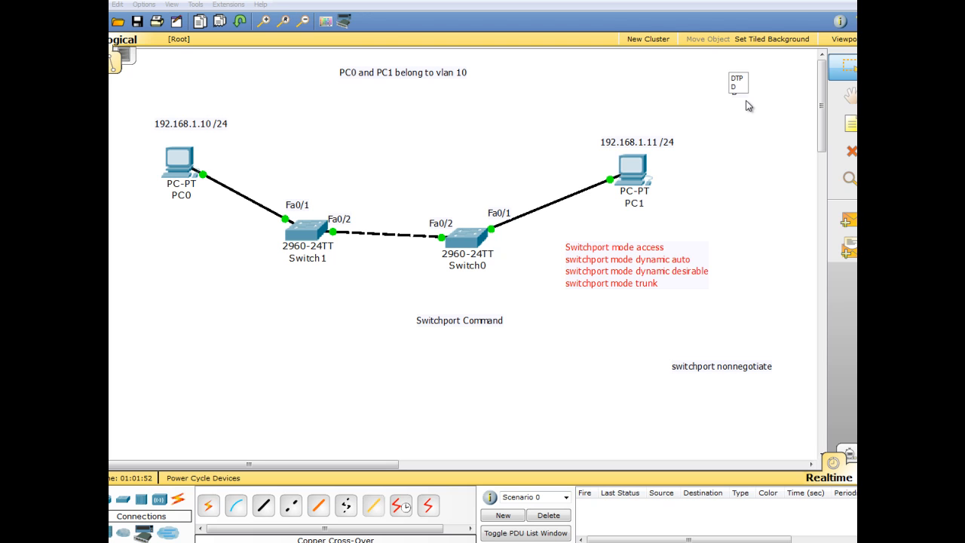
{"action": "type", "text": "Dynam"}
{"action": "type", "text": "ic "}
{"action": "type", "text": "trunk"}
{"action": "type", "text": "ing"}
{"action": "type", "text": " p"}
{"action": "type", "text": "ro"}
{"action": "type", "text": "t"}
{"action": "type", "text": "ocol"}
{"action": "left_click_drag", "start_coordinate": [762, 70], "coordinate": [628, 75]}
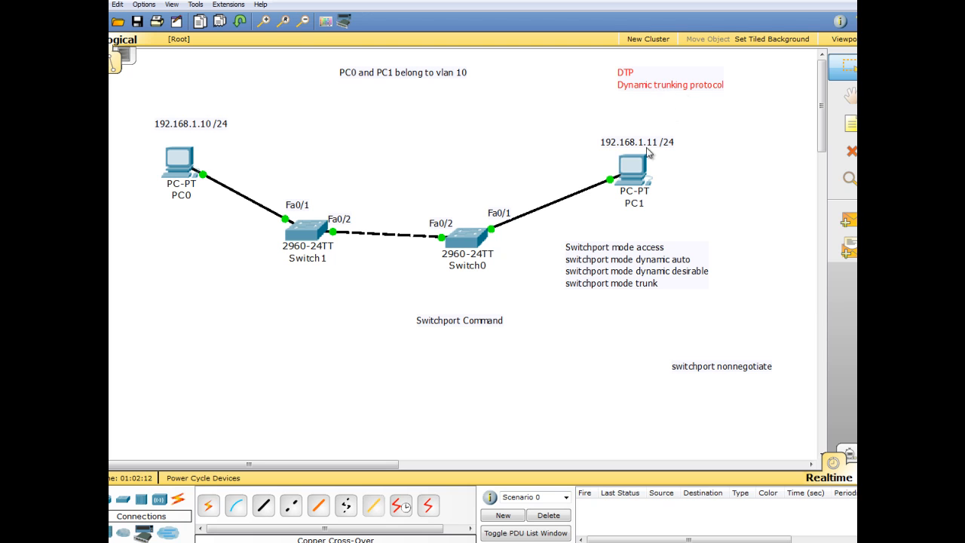
Open the switchport modes note and highlight part of its "switchport mode dynamic auto" line, then leave the note unedited.
{"action": "double_click", "coordinate": [613, 261]}
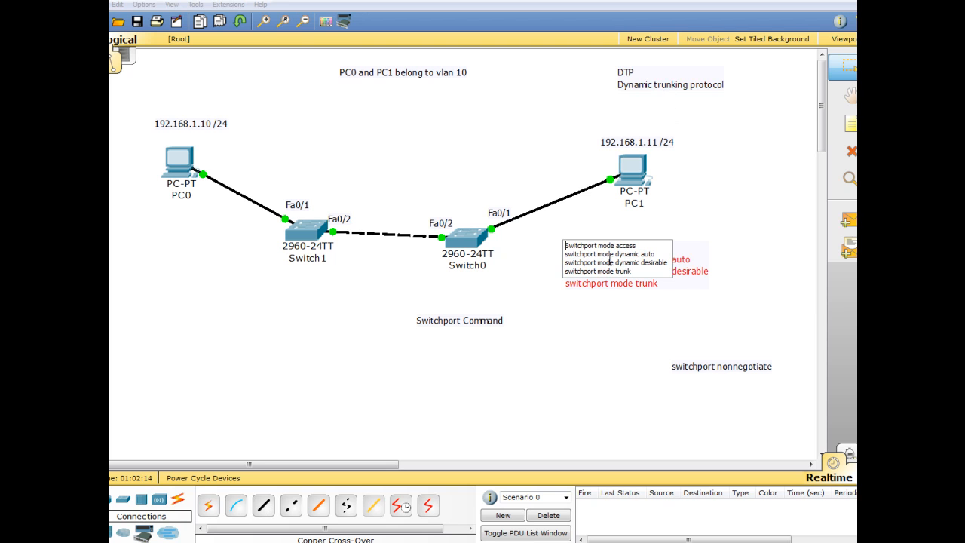
{"action": "left_click_drag", "start_coordinate": [569, 254], "coordinate": [627, 256]}
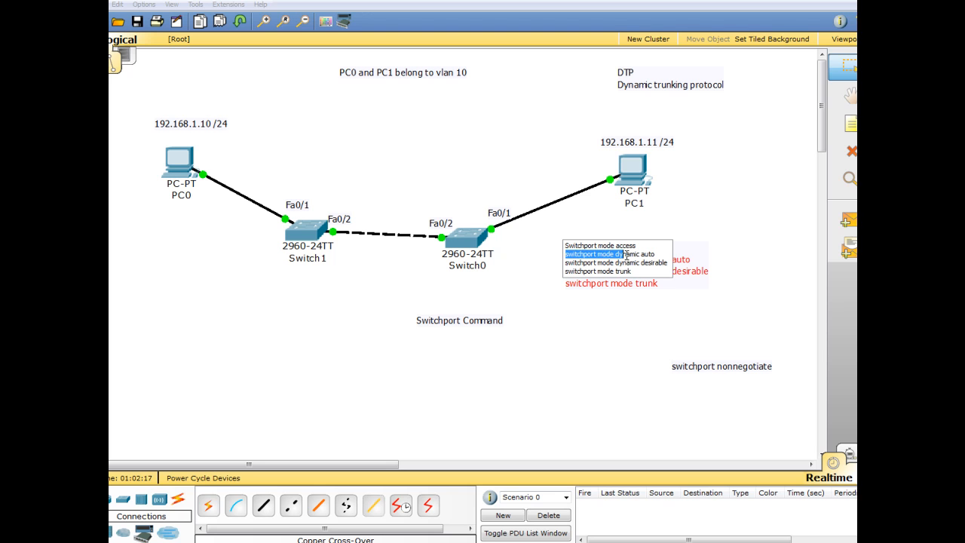
{"action": "left_click", "coordinate": [702, 212]}
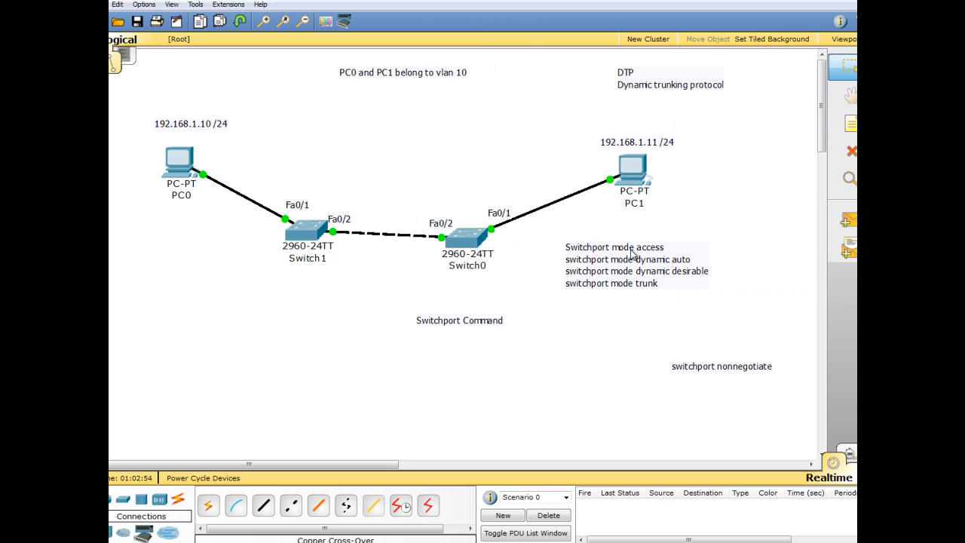
Highlight the "switchport mode dynamic desirable" and "switchport mode dynamic auto" lines alternately in the switchport modes note.
{"action": "double_click", "coordinate": [620, 276]}
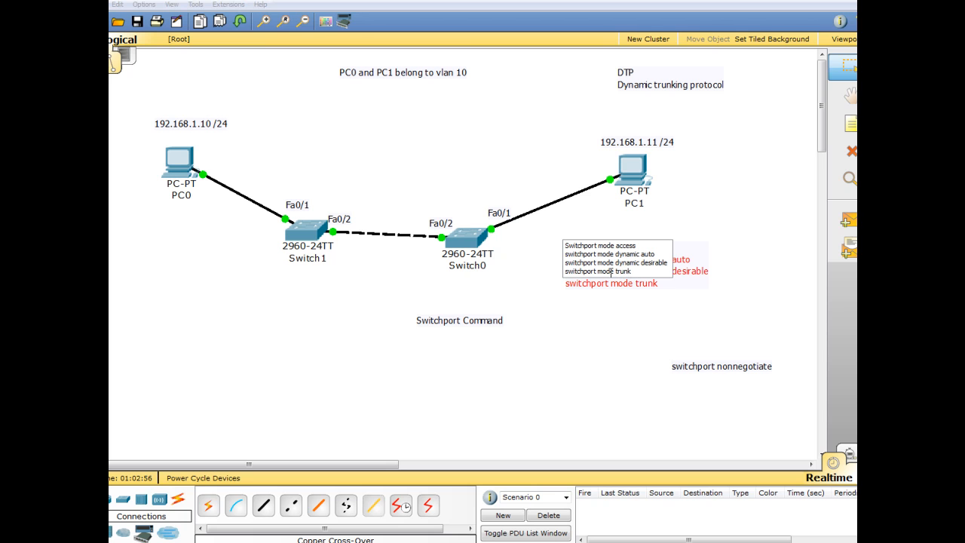
{"action": "left_click_drag", "start_coordinate": [566, 262], "coordinate": [669, 262]}
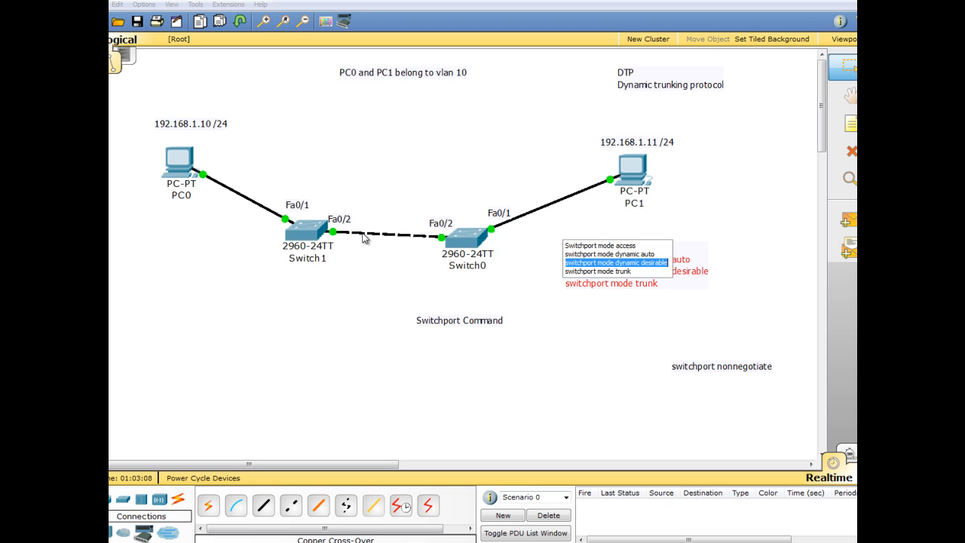
{"action": "left_click_drag", "start_coordinate": [566, 254], "coordinate": [658, 252]}
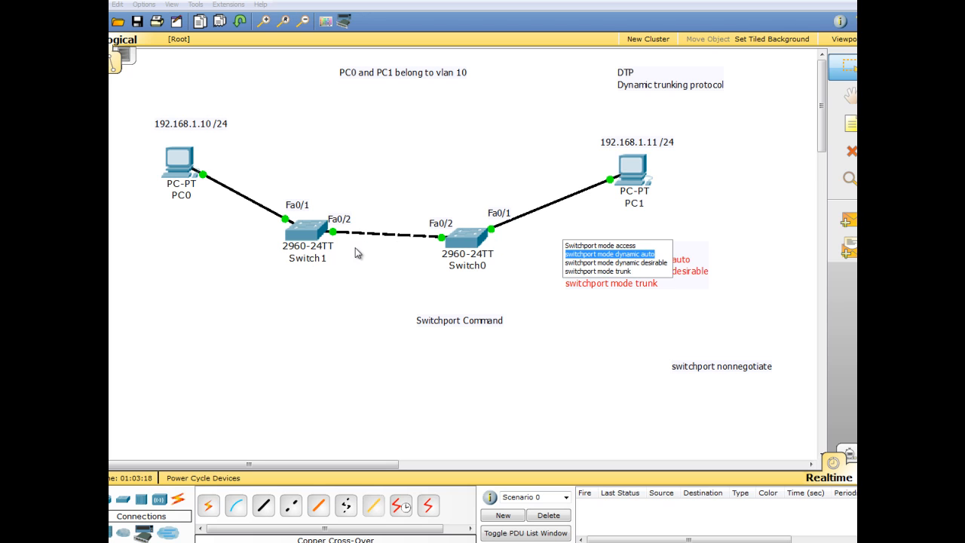
{"action": "left_click", "coordinate": [569, 263]}
{"action": "left_click_drag", "start_coordinate": [569, 263], "coordinate": [669, 263]}
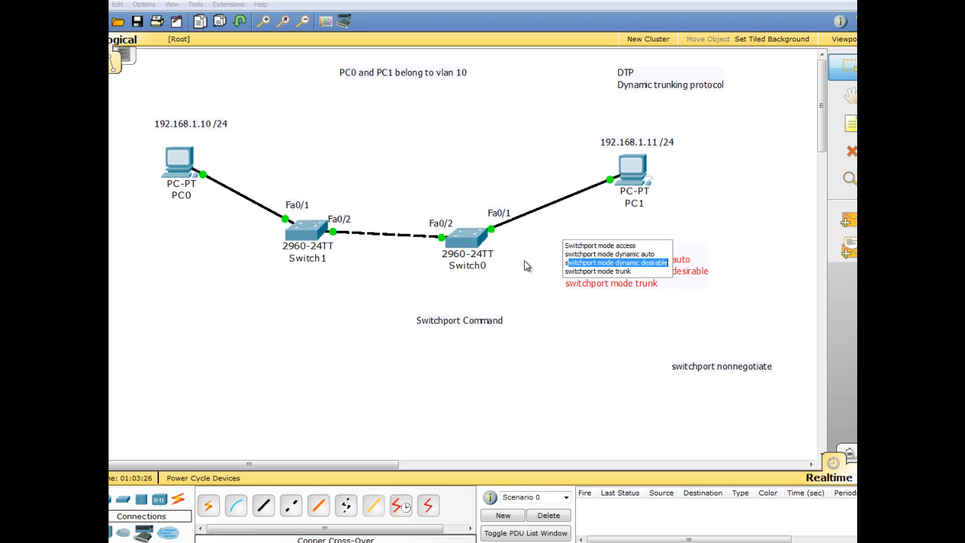
{"action": "left_click", "coordinate": [588, 300]}
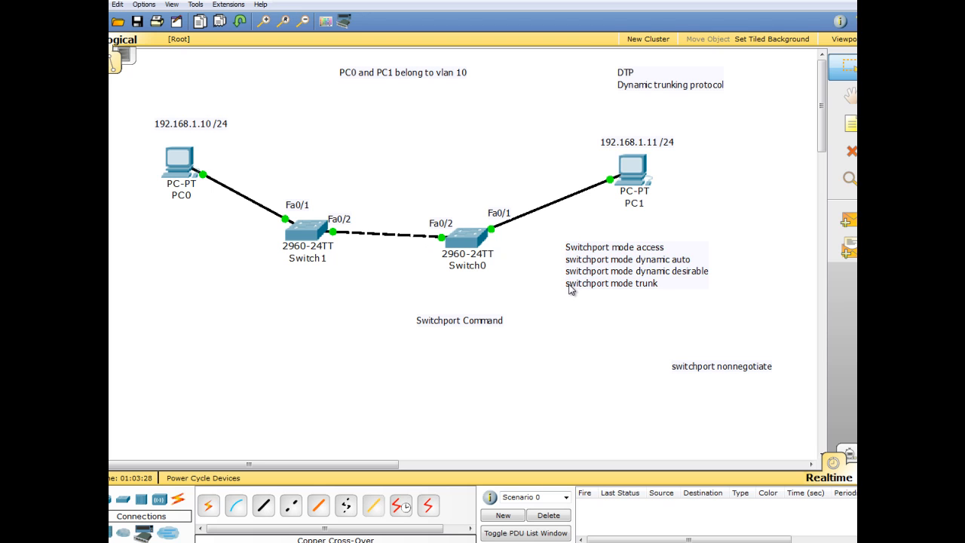
Highlight the trunk line, the dynamic lines and finally the "Switchport mode access" line in the switchport modes note, and close its editing.
{"action": "double_click", "coordinate": [570, 285]}
{"action": "left_click_drag", "start_coordinate": [565, 271], "coordinate": [639, 275]}
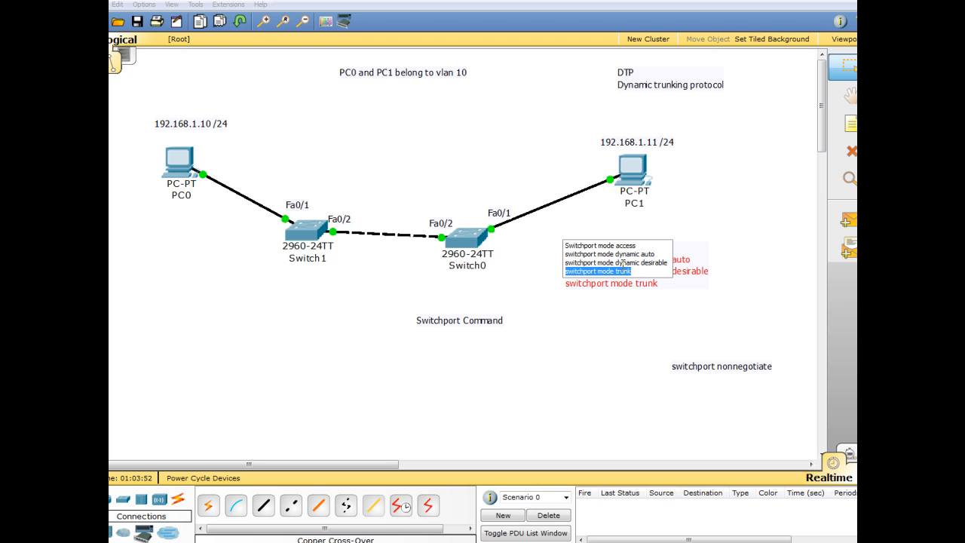
{"action": "left_click_drag", "start_coordinate": [565, 254], "coordinate": [597, 262]}
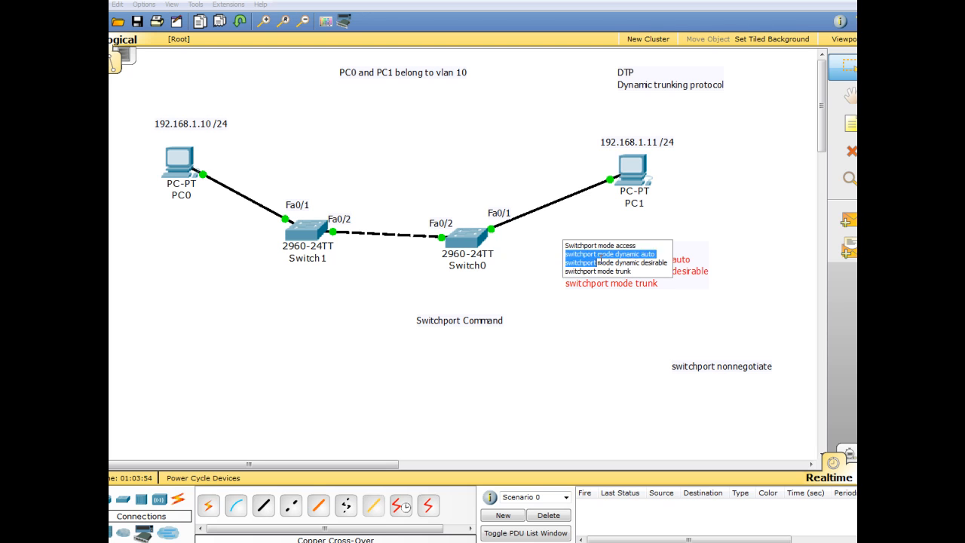
{"action": "left_click", "coordinate": [665, 250]}
{"action": "triple_click", "coordinate": [665, 250]}
{"action": "left_click_drag", "start_coordinate": [565, 245], "coordinate": [666, 246]}
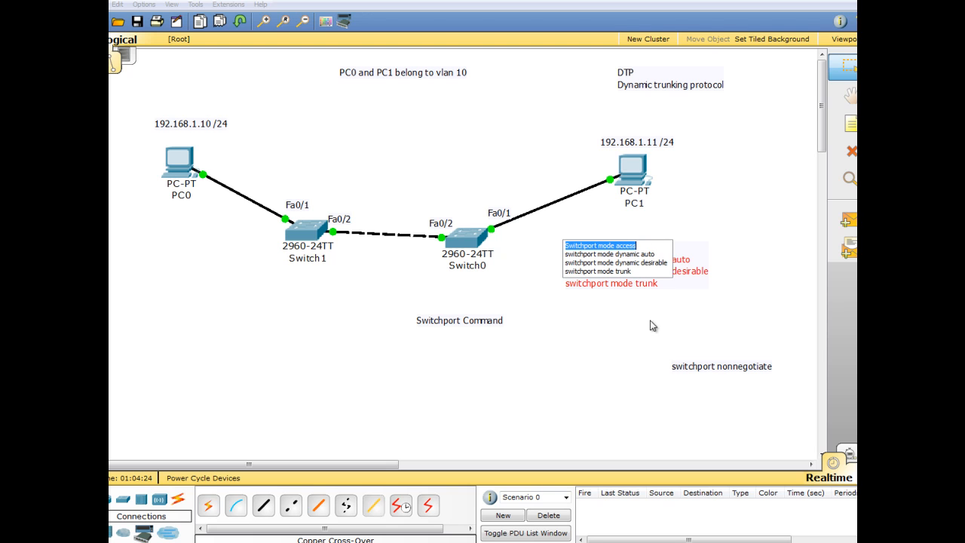
{"action": "left_click", "coordinate": [641, 298]}
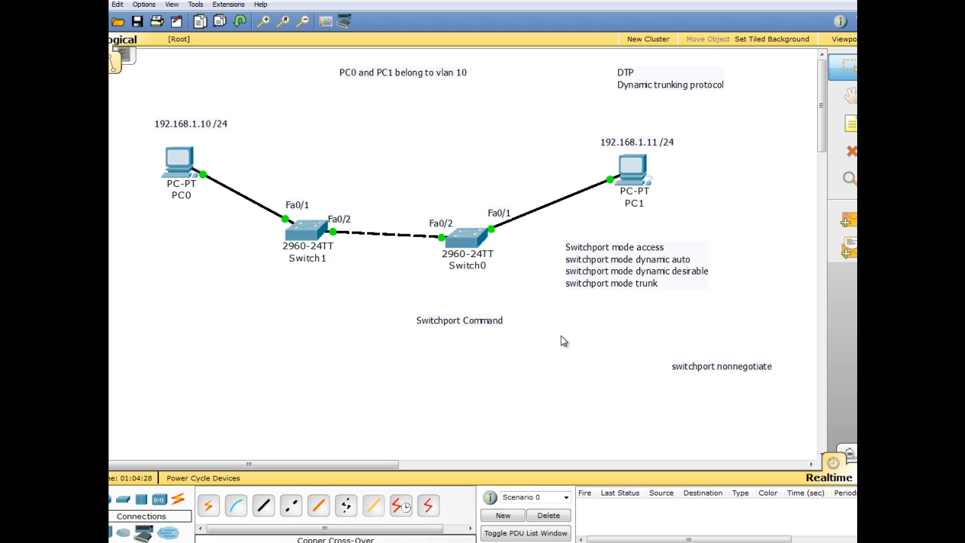
In Switch1's CLI, list the options of "switchport mode dynamic ?" for fa0/1 and highlight "auto" and "desirable".
{"action": "left_click", "coordinate": [309, 235]}
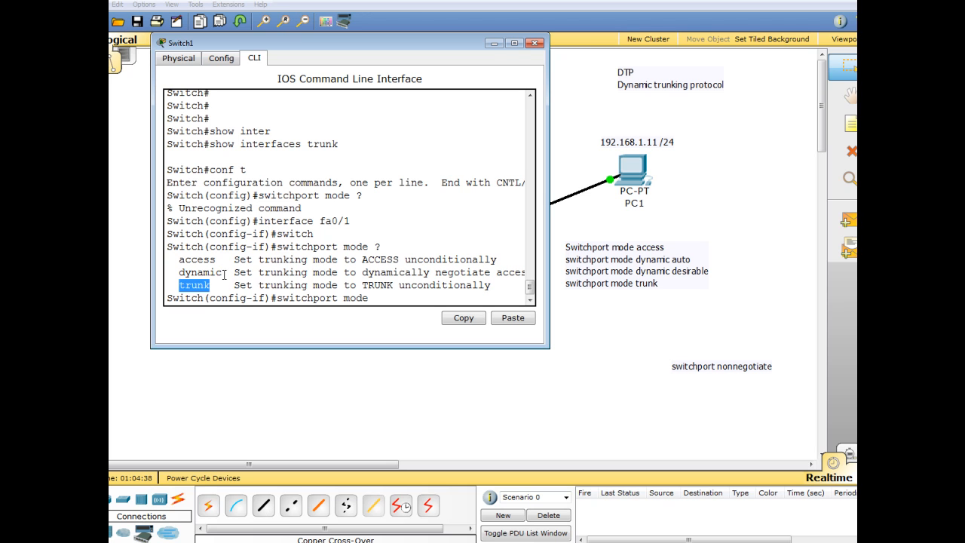
{"action": "left_click", "coordinate": [371, 297]}
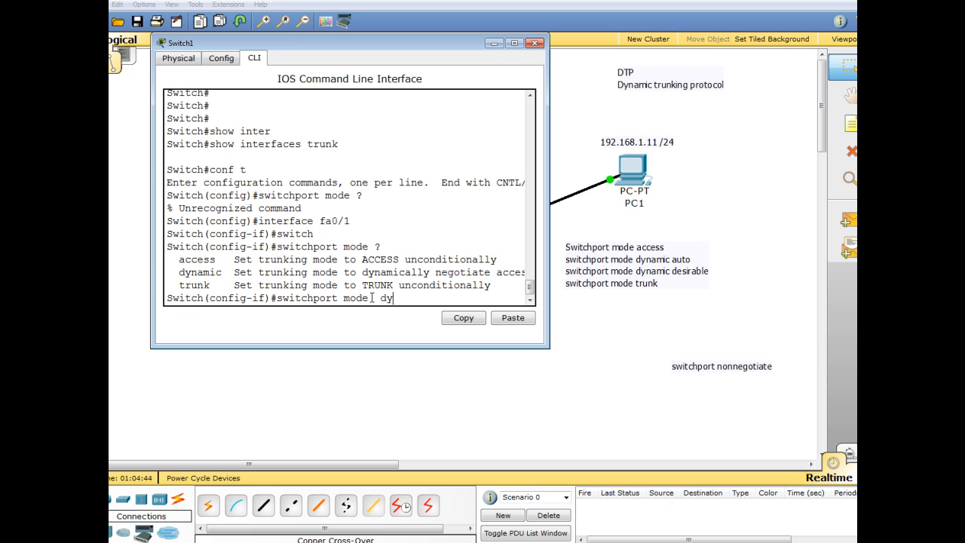
{"action": "type", "text": "dy"}
{"action": "key", "text": "Tab"}
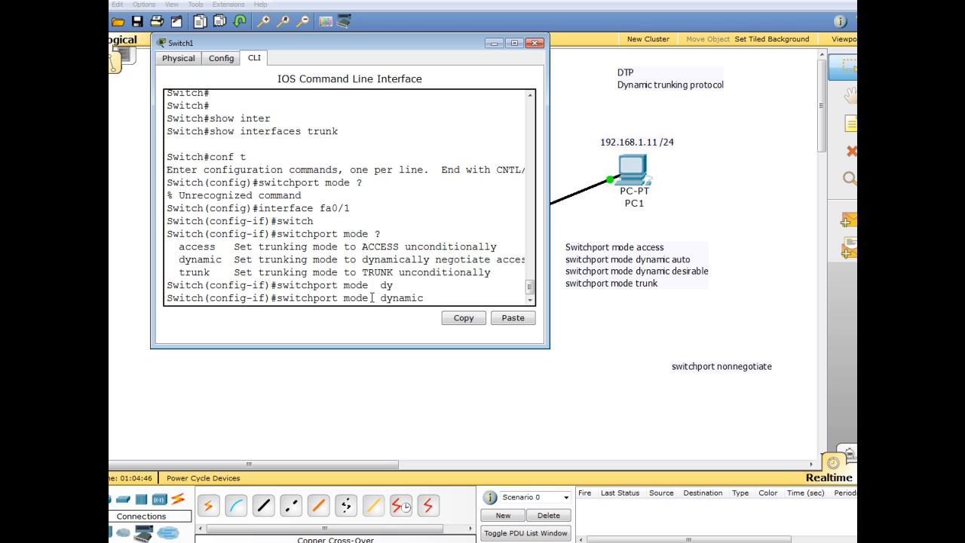
{"action": "type", "text": "?"}
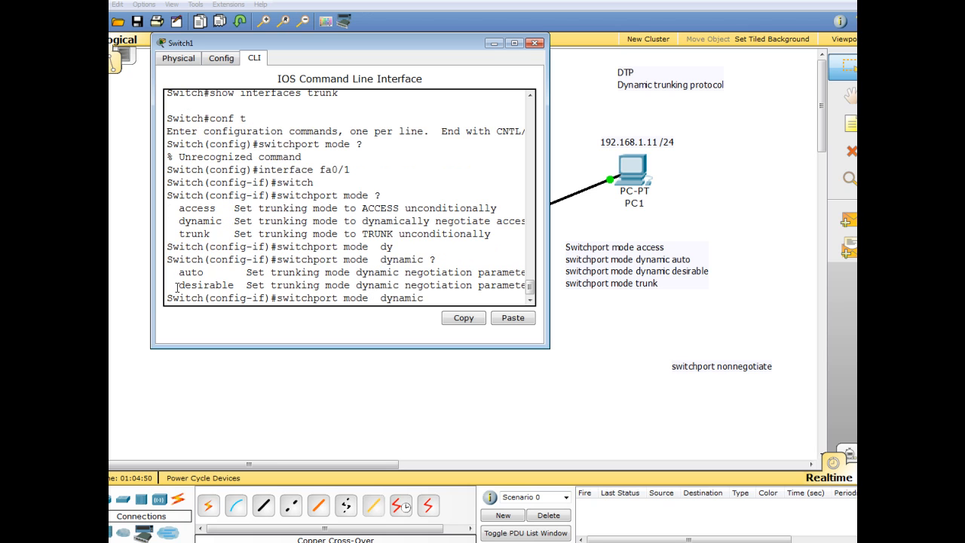
{"action": "left_click_drag", "start_coordinate": [180, 278], "coordinate": [199, 276]}
{"action": "left_click", "coordinate": [181, 285]}
{"action": "left_click_drag", "start_coordinate": [181, 286], "coordinate": [246, 291]}
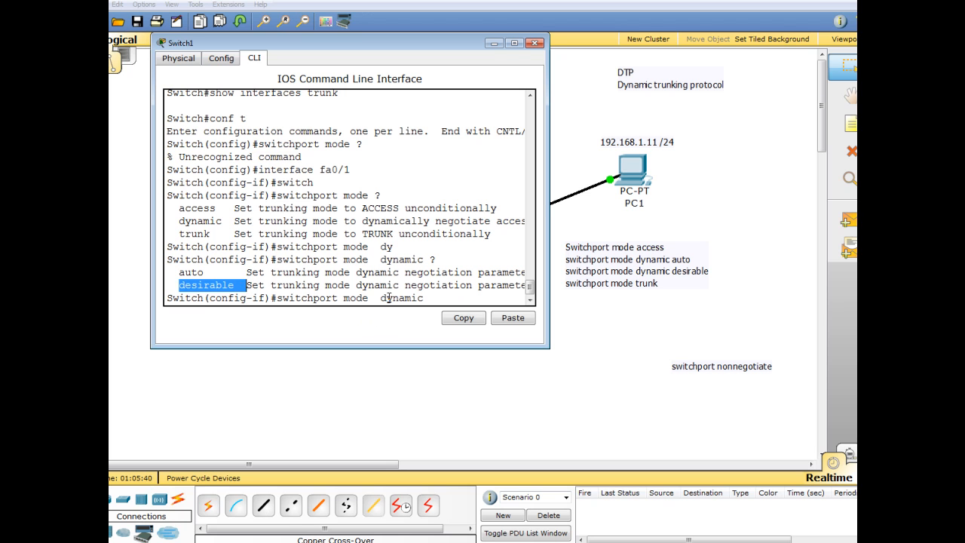
{"action": "left_click", "coordinate": [464, 317]}
Replace the pending dynamic keyword, check "switchport mode access ?", and set Switch1's fa0/1 with "switchport mode access".
{"action": "left_click", "coordinate": [431, 298]}
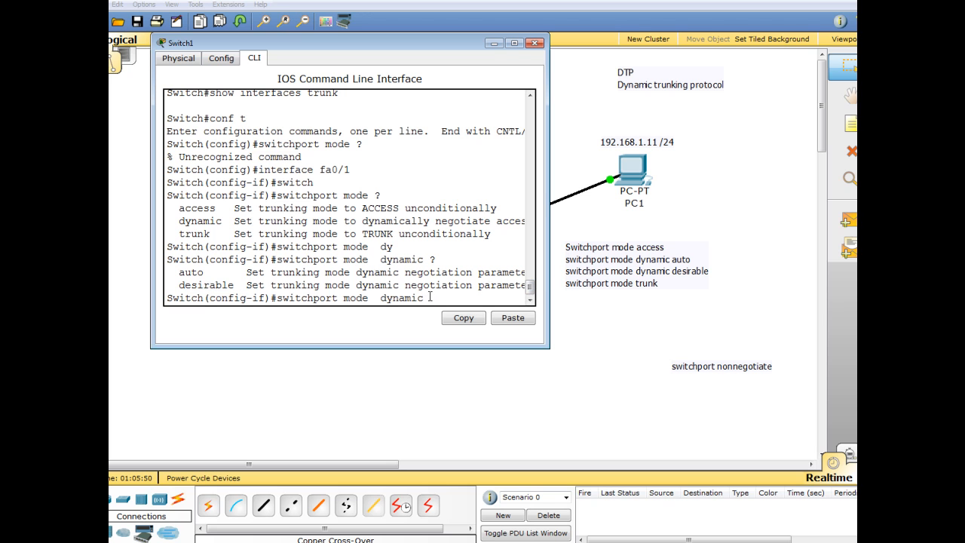
{"action": "key", "text": "BackSpace"}
{"action": "key", "text": "BackSpace"}
{"action": "key", "text": "BackSpace"}
{"action": "key", "text": "BackSpace"}
{"action": "key", "text": "BackSpace"}
{"action": "key", "text": "BackSpace"}
{"action": "key", "text": "BackSpace"}
{"action": "key", "text": "BackSpace"}
{"action": "key", "text": "BackSpace"}
{"action": "type", "text": "acc"}
{"action": "key", "text": "Tab"}
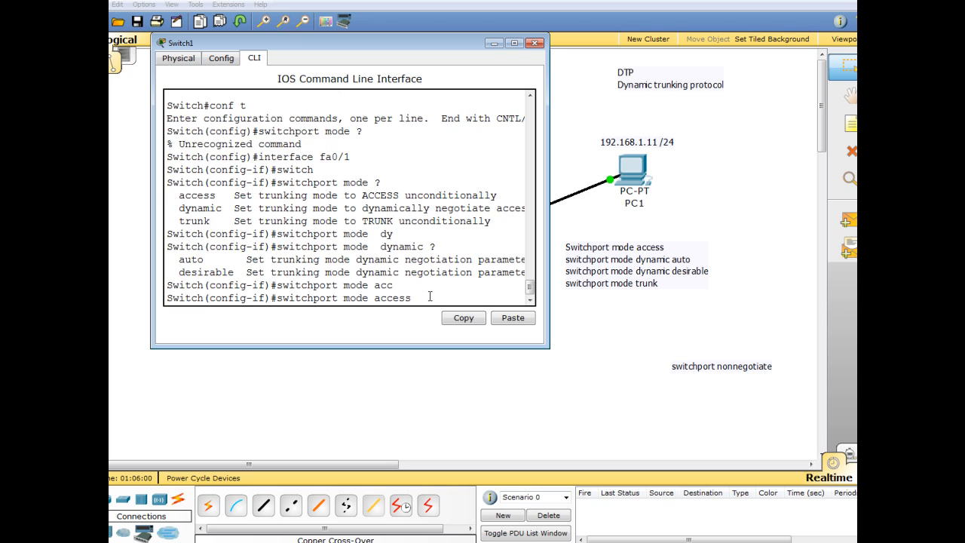
{"action": "type", "text": "?"}
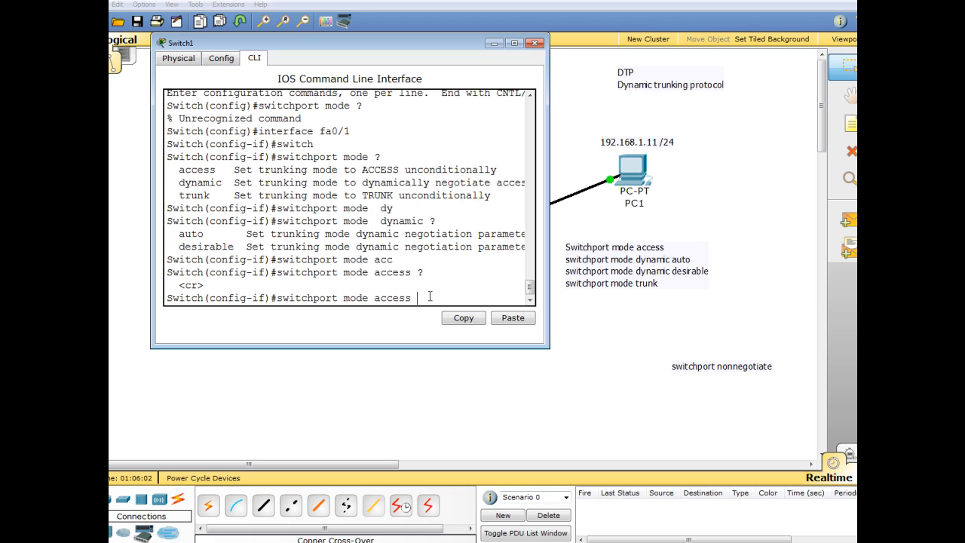
{"action": "key", "text": "Return"}
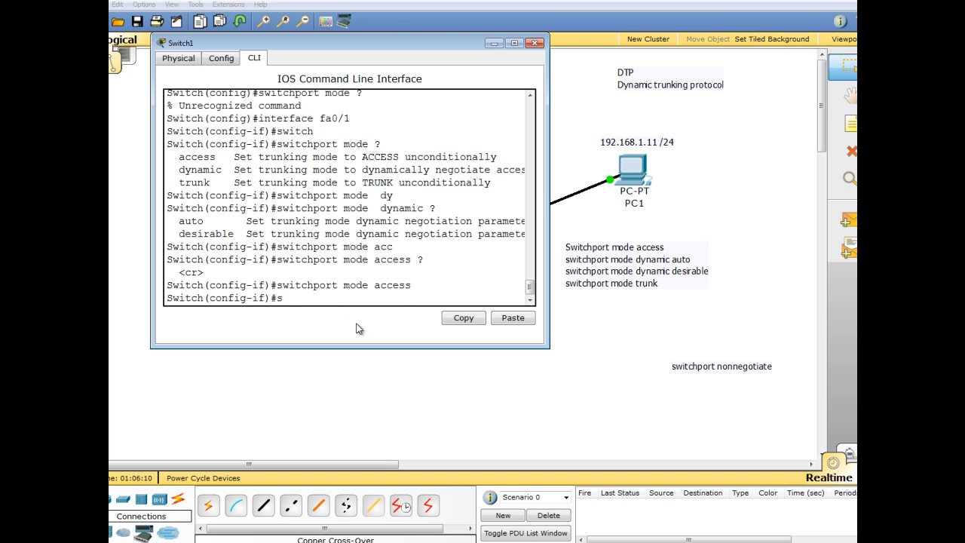
Assign Switch1's fa0/1 to VLAN 10 with "switchport access vlan 10" and minimize the Switch1 window.
{"action": "type", "text": "sw"}
{"action": "key", "text": "Tab"}
{"action": "type", "text": "acc"}
{"action": "key", "text": "Tab"}
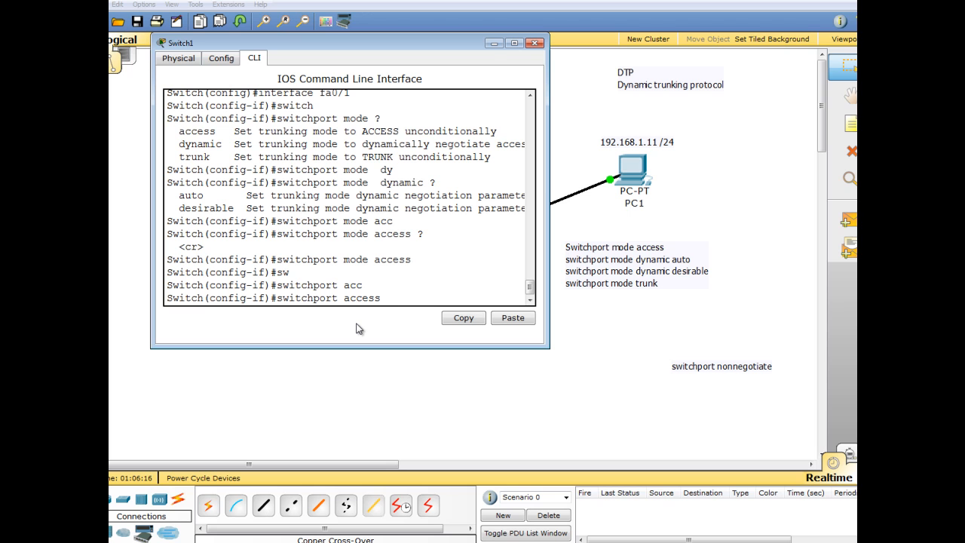
{"action": "type", "text": "vlan 10"}
{"action": "key", "text": "Return"}
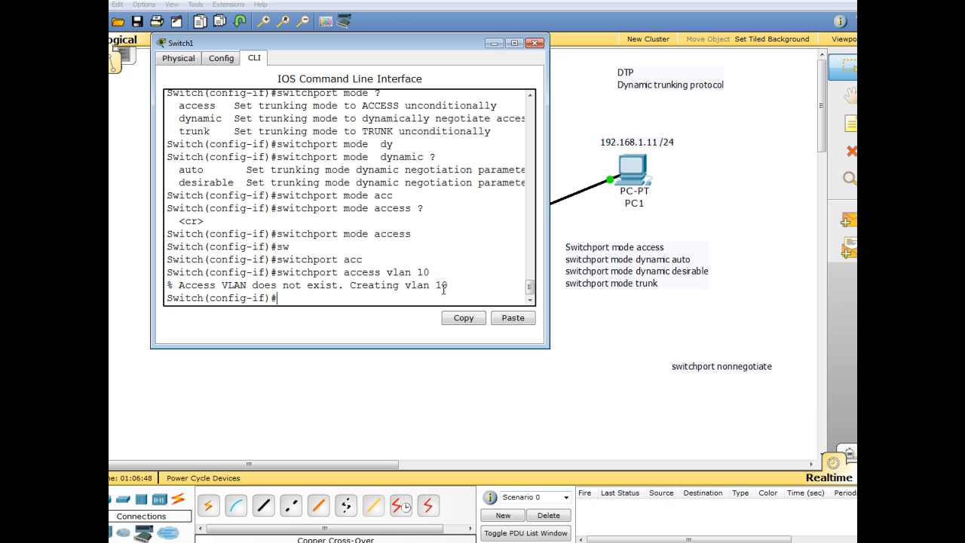
{"action": "left_click", "coordinate": [493, 43]}
Open Switch0's CLI, enter configuration of interface fa0/1 and set it with "switchport mode access".
{"action": "left_click", "coordinate": [465, 248]}
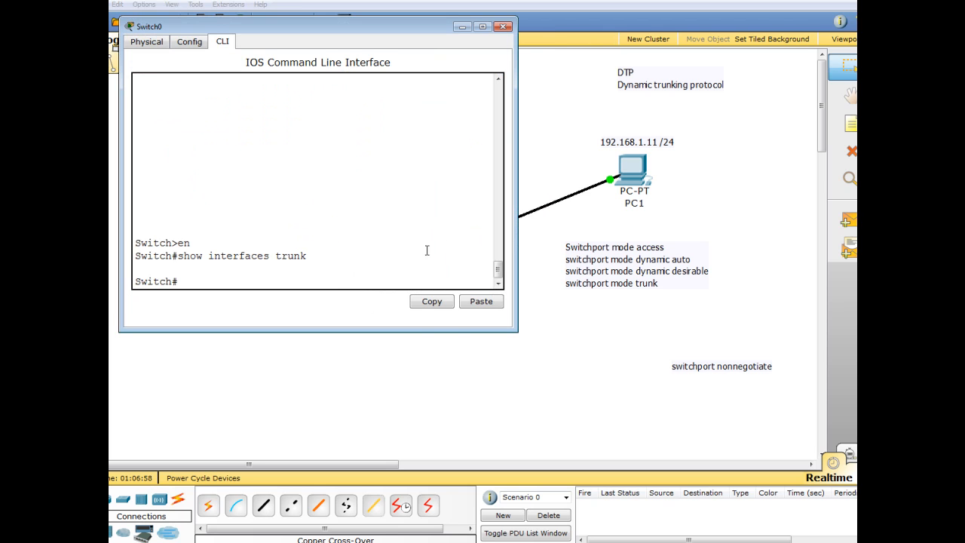
{"action": "type", "text": "confi t"}
{"action": "key", "text": "Return"}
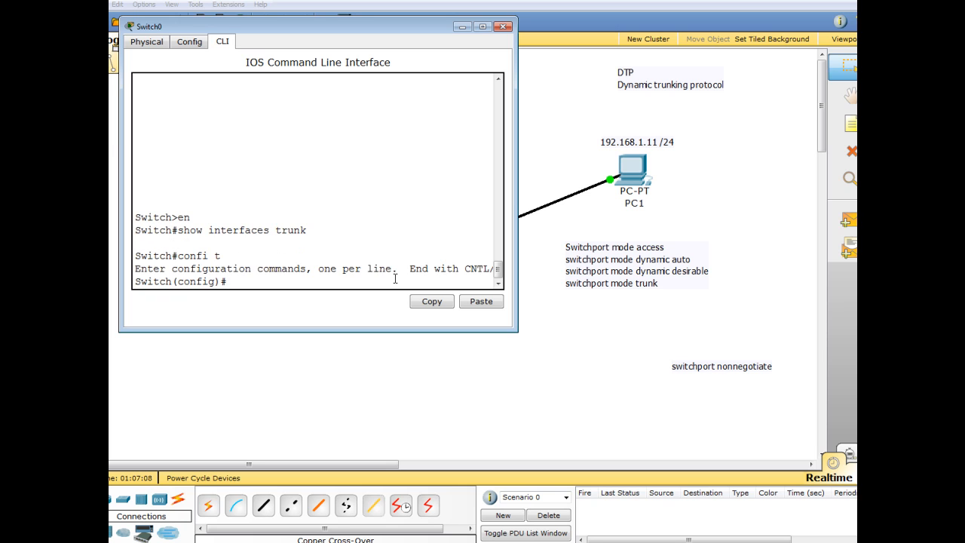
{"action": "type", "text": "interface fa0/1"}
{"action": "key", "text": "Return"}
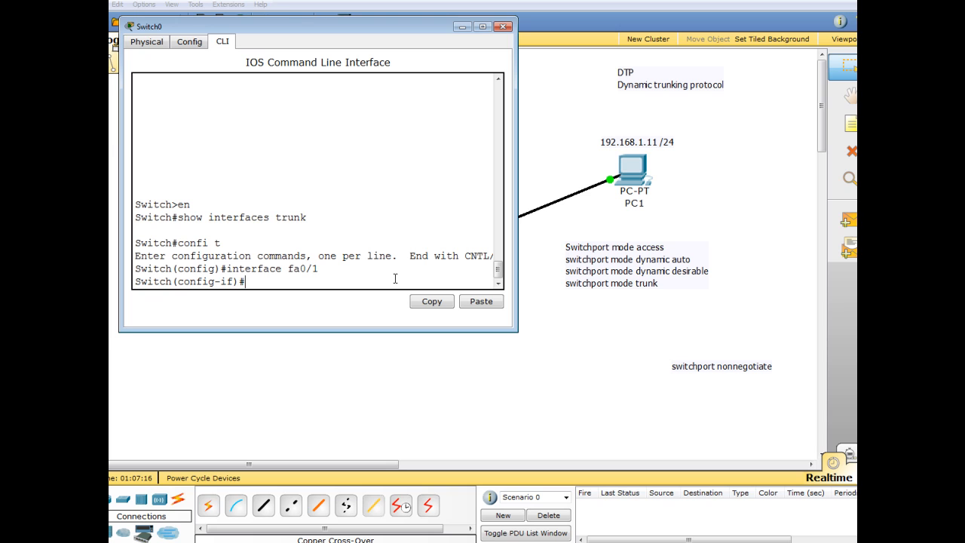
{"action": "type", "text": "swi"}
{"action": "key", "text": "Tab"}
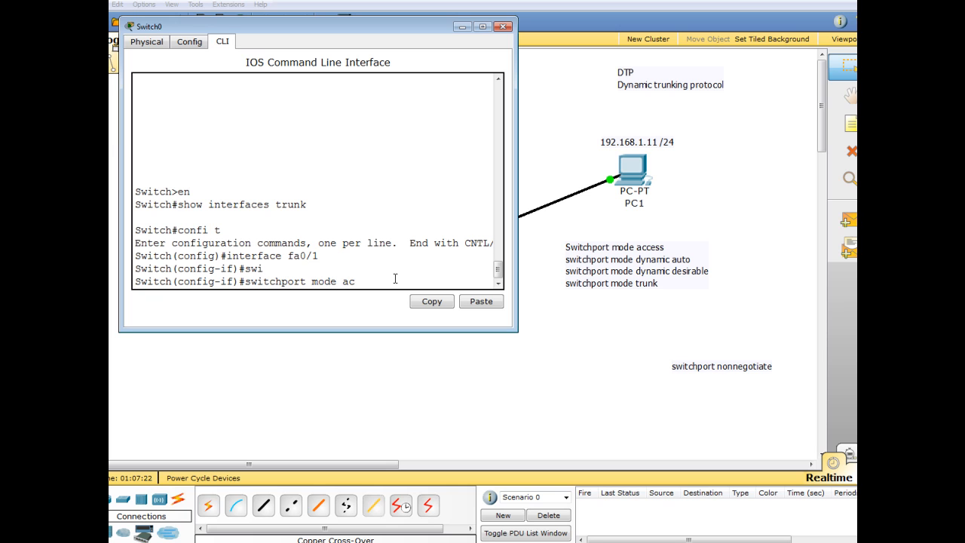
{"action": "key", "text": "Tab"}
{"action": "key", "text": "Return"}
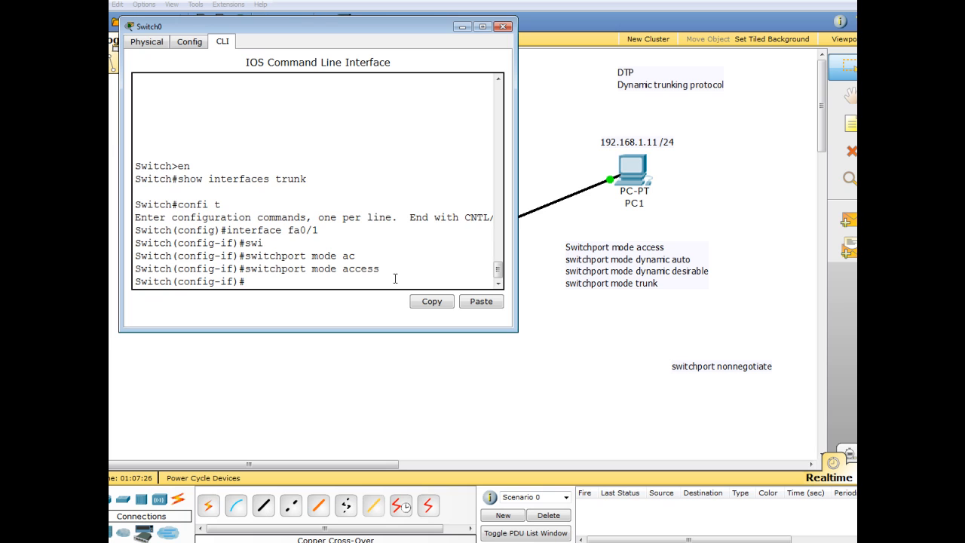
Assign Switch0's fa0/1 to VLAN 10 with "switchport access vlan 10" and minimize the Switch0 window.
{"action": "type", "text": "sw"}
{"action": "key", "text": "Tab"}
{"action": "type", "text": "ac"}
{"action": "key", "text": "Tab"}
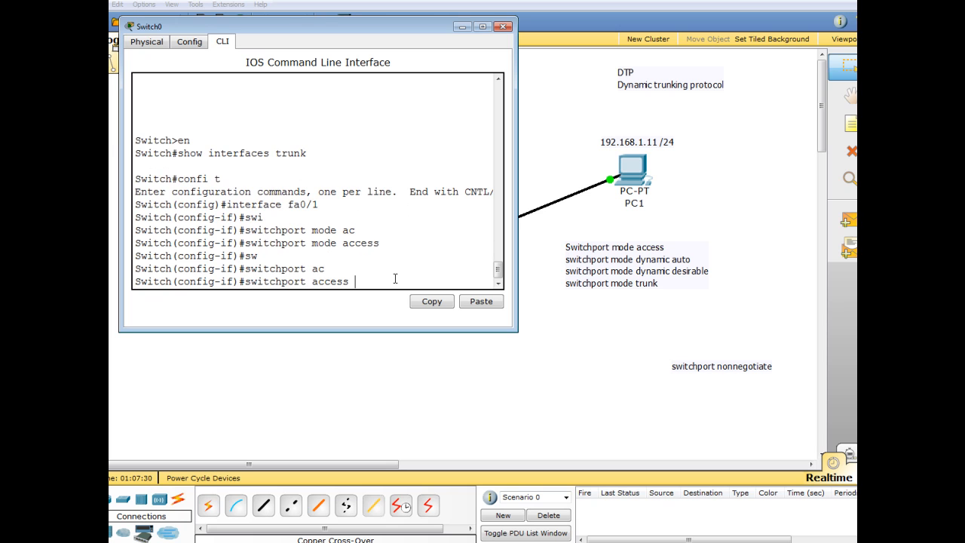
{"action": "type", "text": "vlan 10"}
{"action": "key", "text": "Return"}
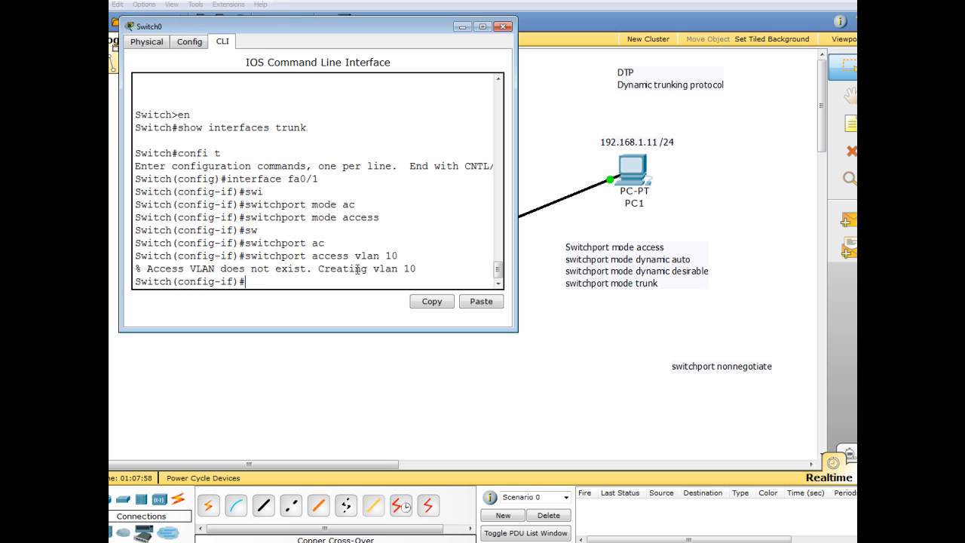
{"action": "left_click", "coordinate": [462, 28]}
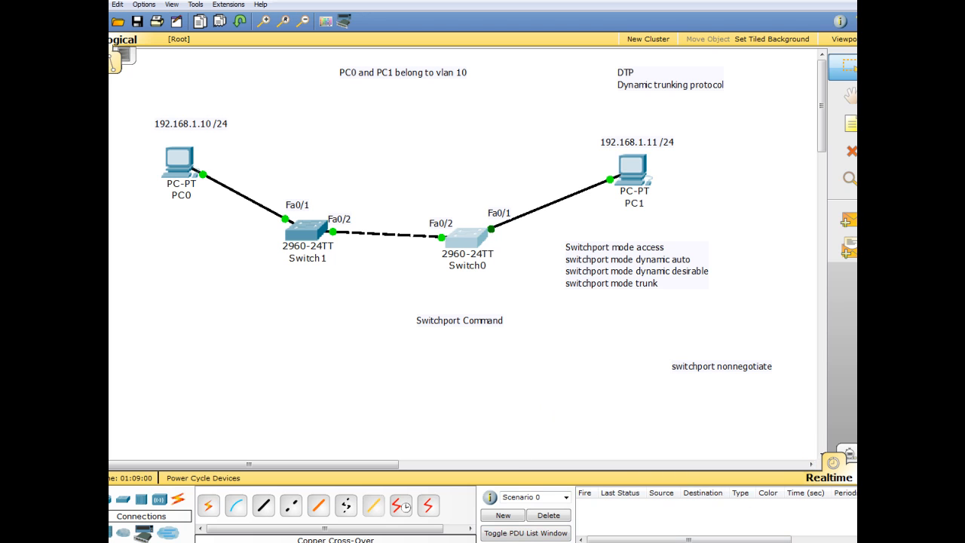
Switch to Simulation mode and filter the event list to show only ICMP events.
{"action": "left_click", "coordinate": [848, 454]}
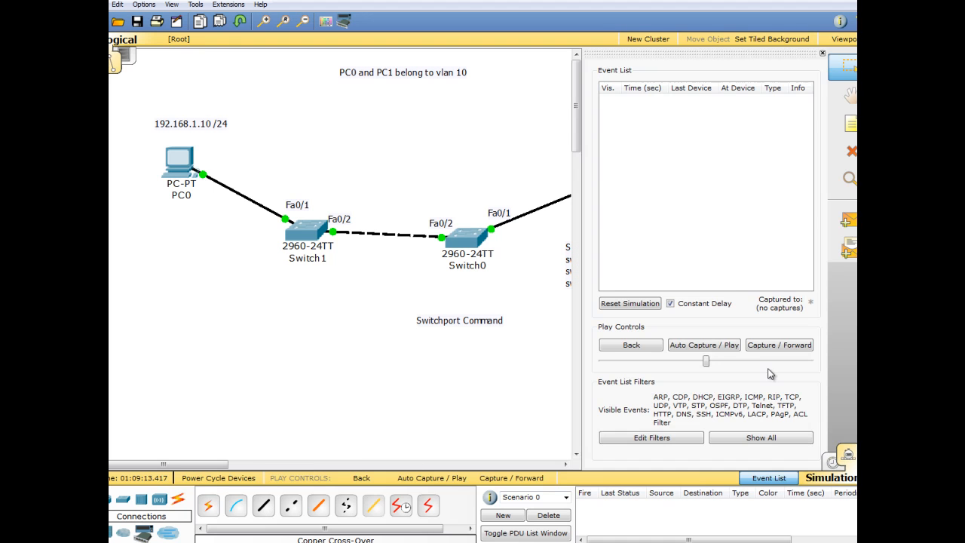
{"action": "left_click", "coordinate": [670, 439]}
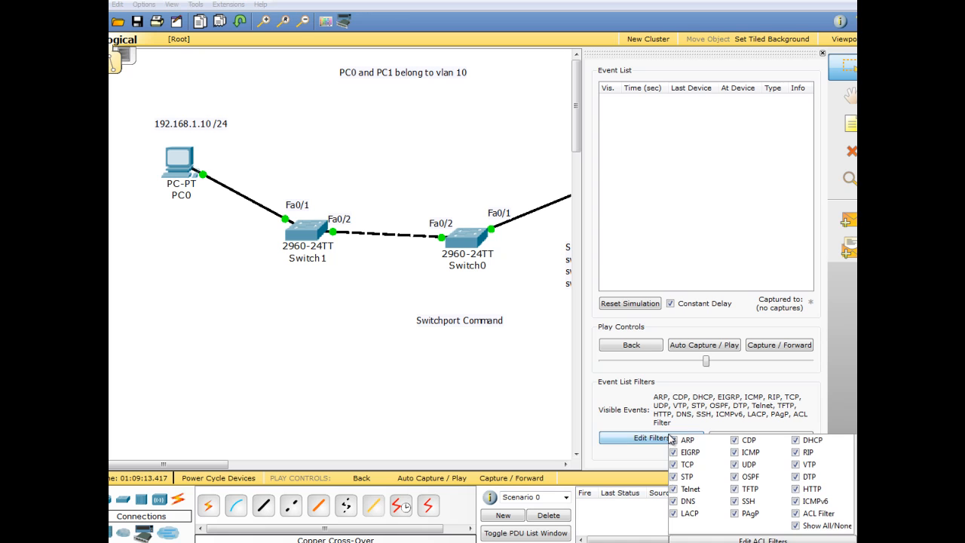
{"action": "left_click", "coordinate": [796, 526]}
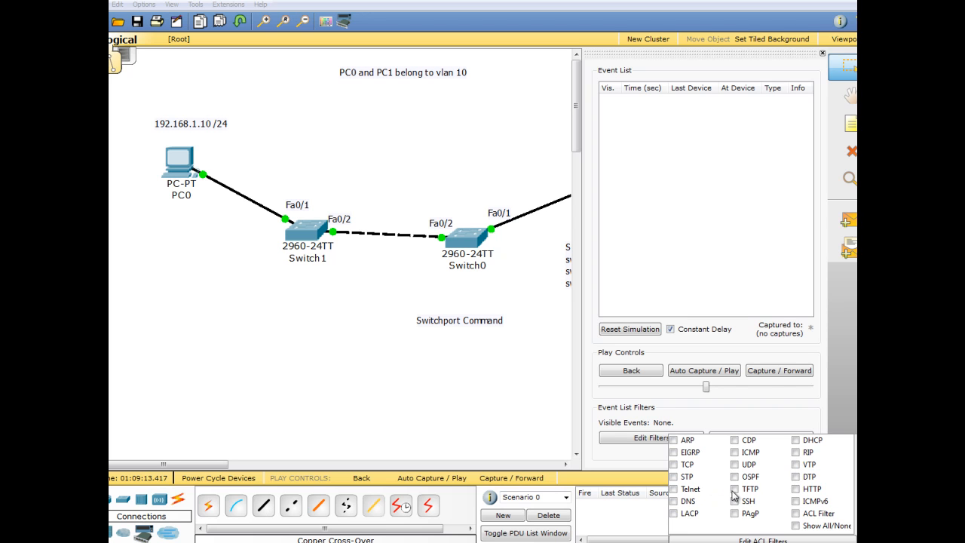
{"action": "left_click", "coordinate": [735, 452]}
{"action": "left_click", "coordinate": [845, 414]}
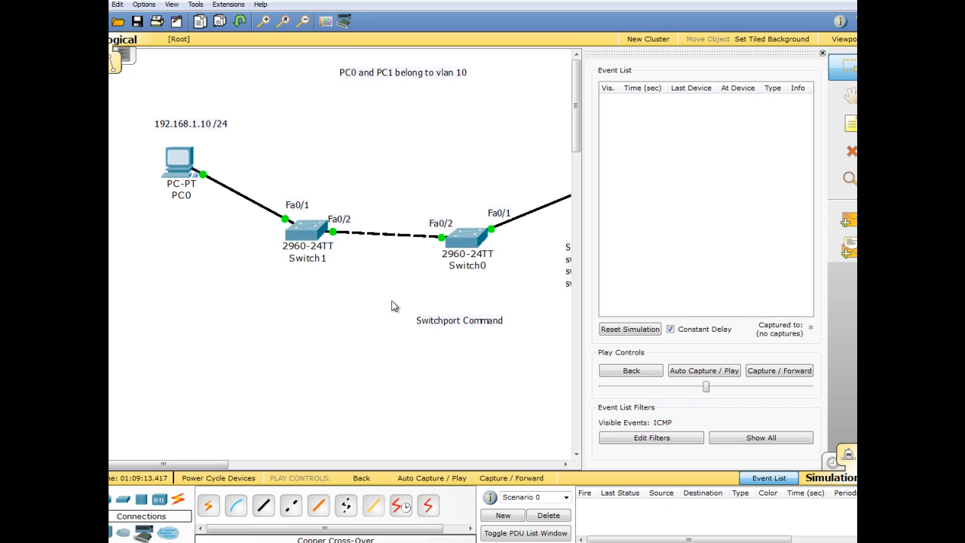
Hide the event list, ping 192.168.1.11 from PC0's Command Prompt and minimize the PC0 window.
{"action": "left_click", "coordinate": [754, 479]}
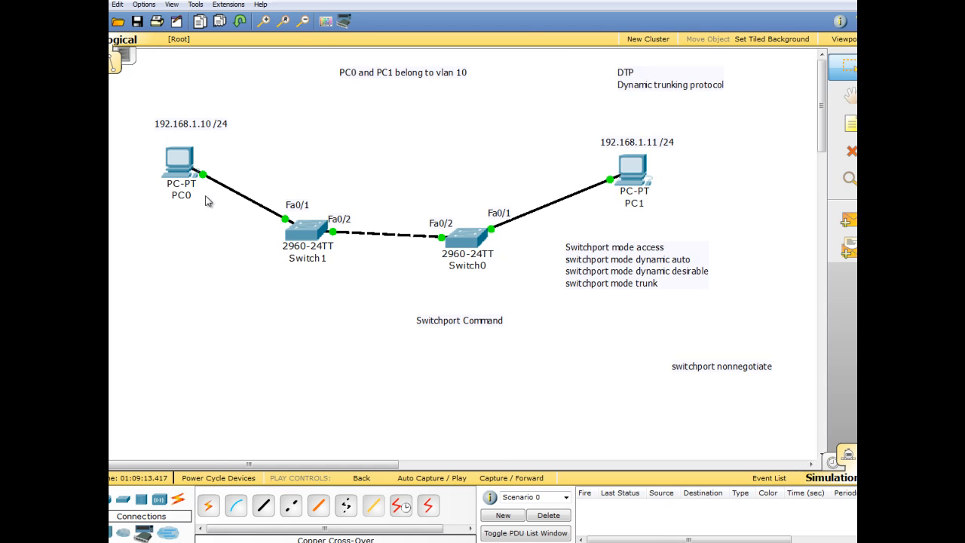
{"action": "left_click", "coordinate": [192, 170]}
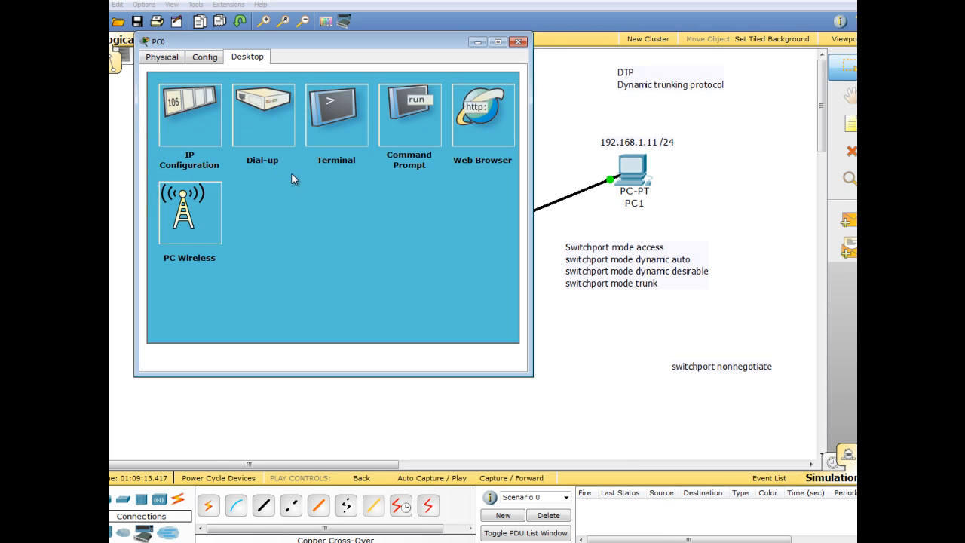
{"action": "left_click", "coordinate": [418, 124]}
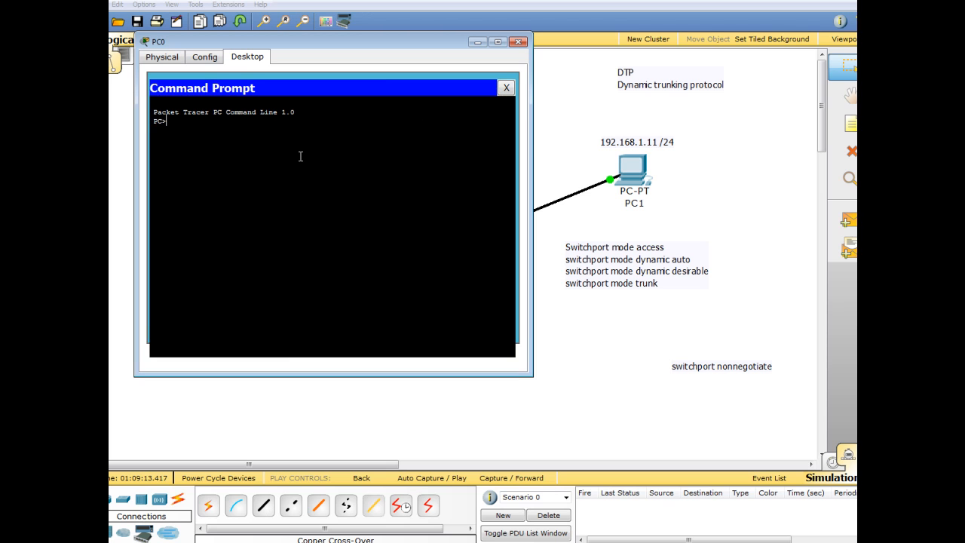
{"action": "type", "text": "ping 192.168.1.11"}
{"action": "key", "text": "Return"}
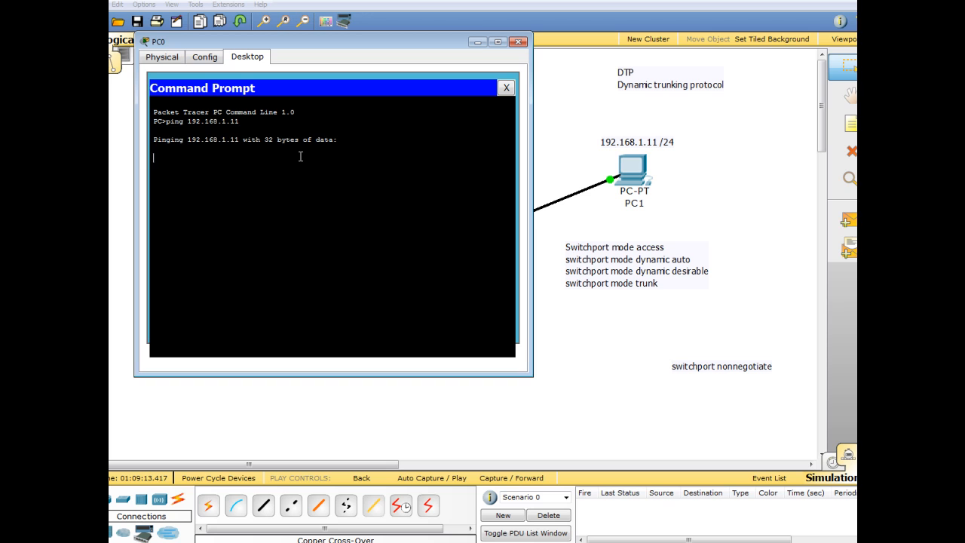
{"action": "left_click", "coordinate": [477, 42]}
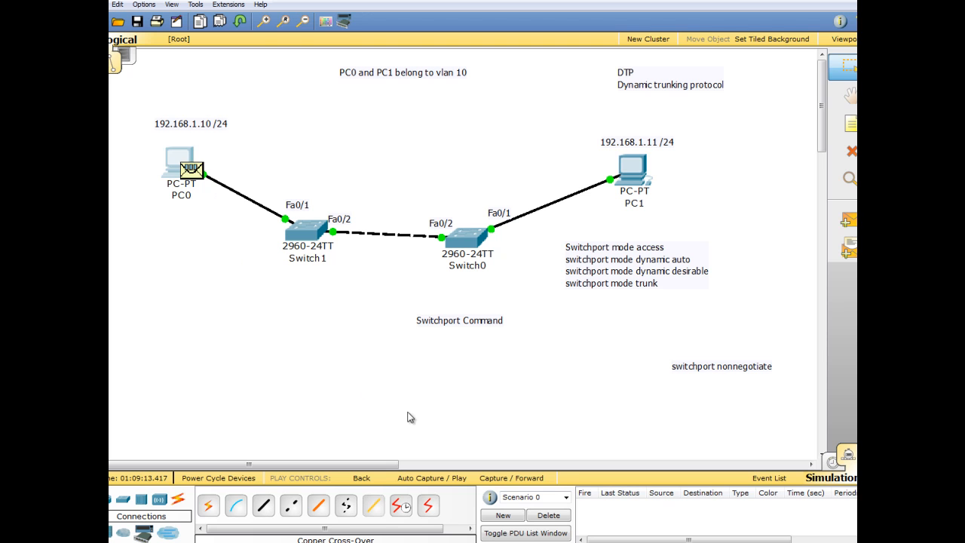
Advance the simulation event by event to follow the ICMP packets leaving PC0.
{"action": "left_click", "coordinate": [531, 480]}
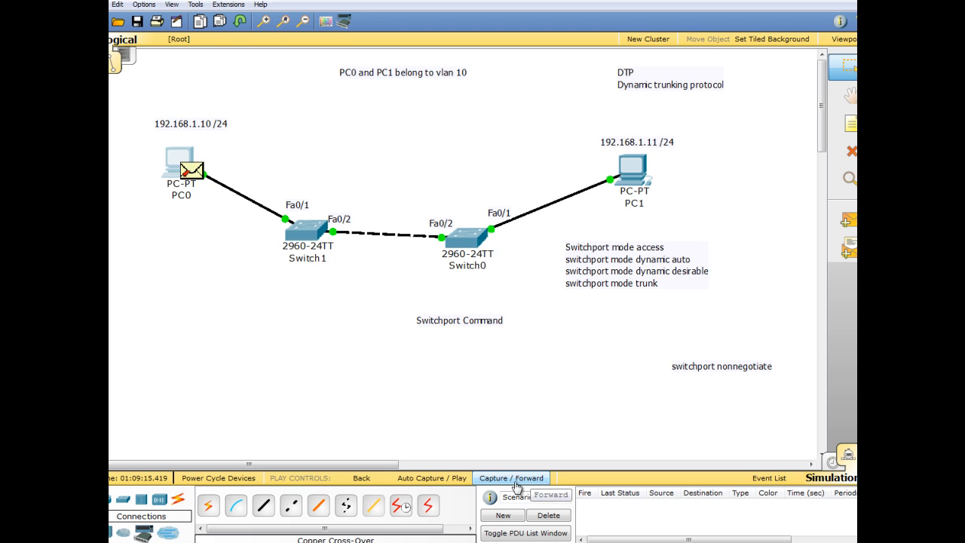
{"action": "left_click", "coordinate": [528, 479]}
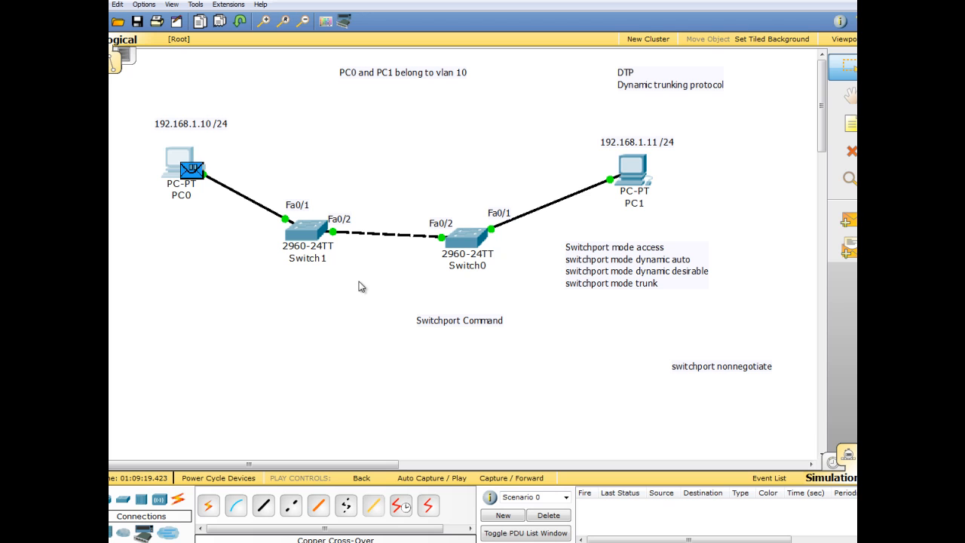
{"action": "left_click", "coordinate": [535, 479]}
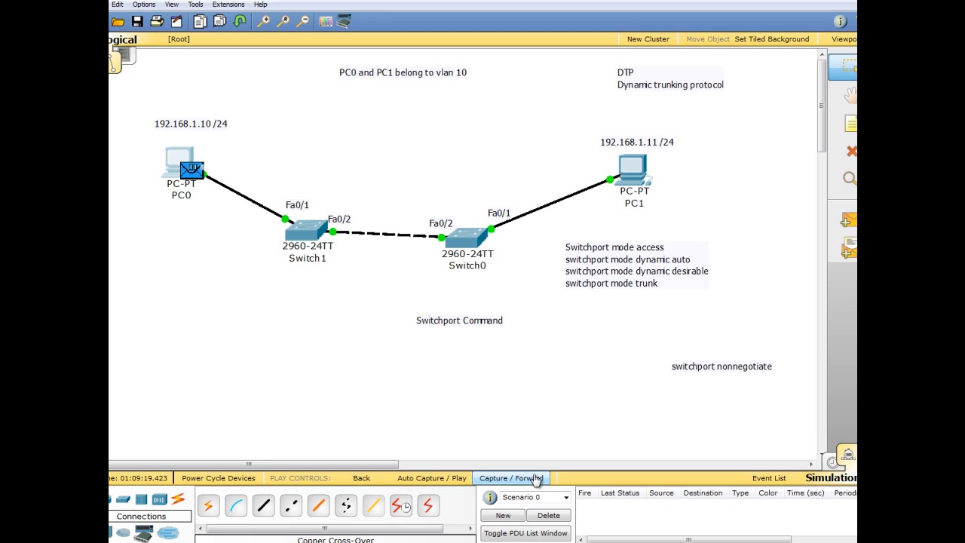
{"action": "left_click", "coordinate": [534, 480]}
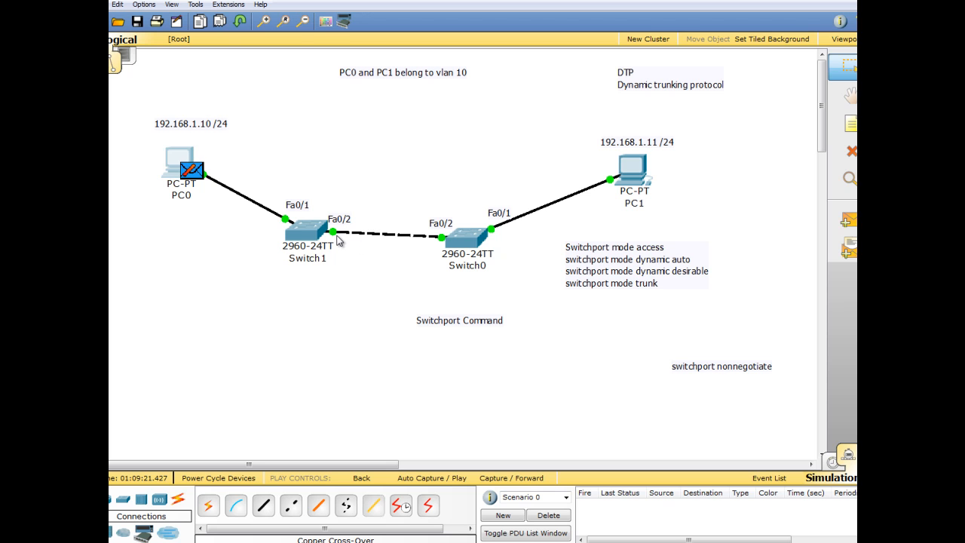
Show the event list, capture one more event, select the 12.010 s ICMP entry and hide the list again.
{"action": "mouse_move", "coordinate": [345, 238]}
{"action": "left_click", "coordinate": [768, 480]}
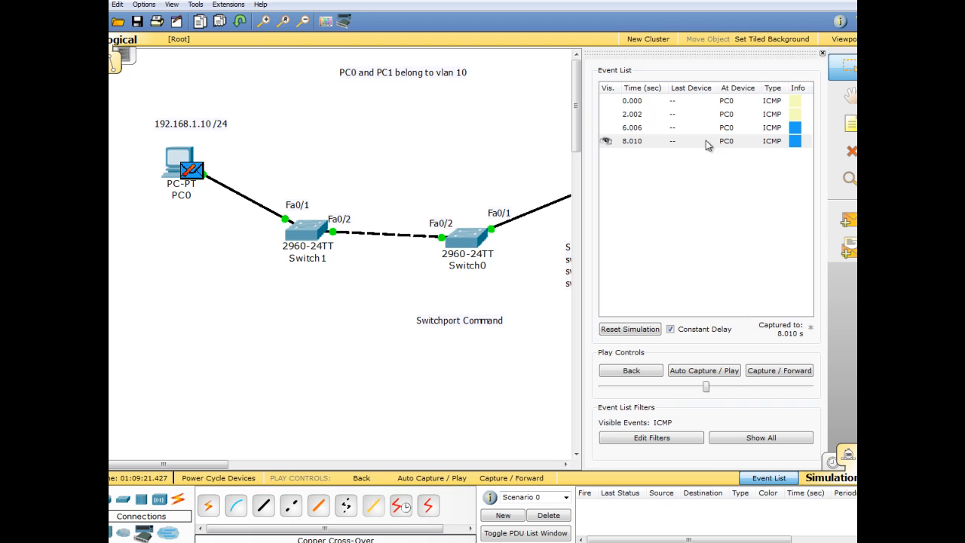
{"action": "left_click", "coordinate": [771, 374]}
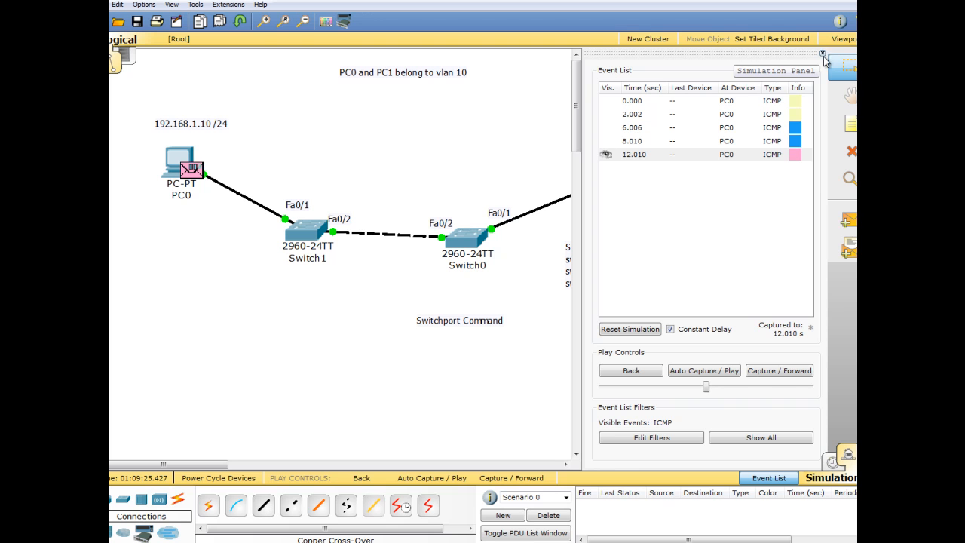
{"action": "left_click", "coordinate": [801, 154]}
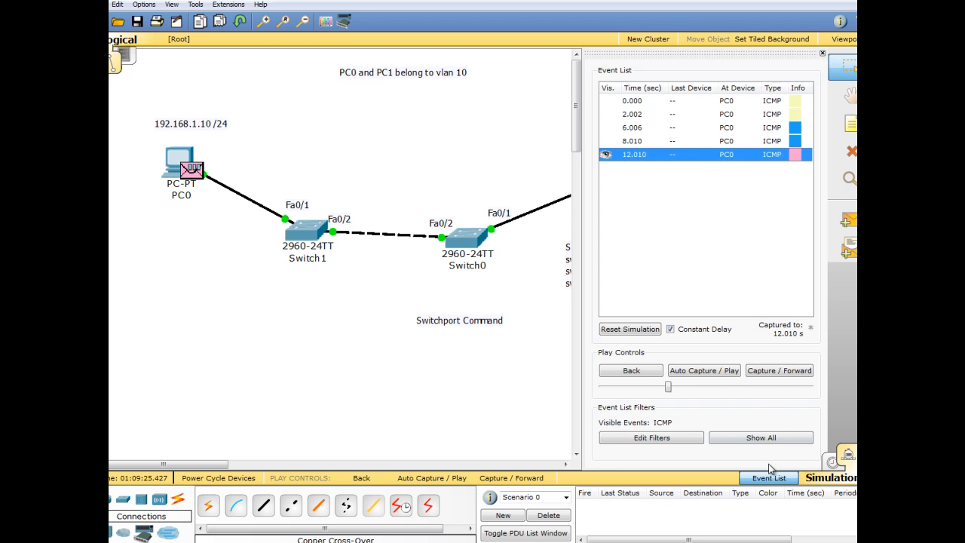
{"action": "left_click_drag", "start_coordinate": [669, 387], "coordinate": [672, 388]}
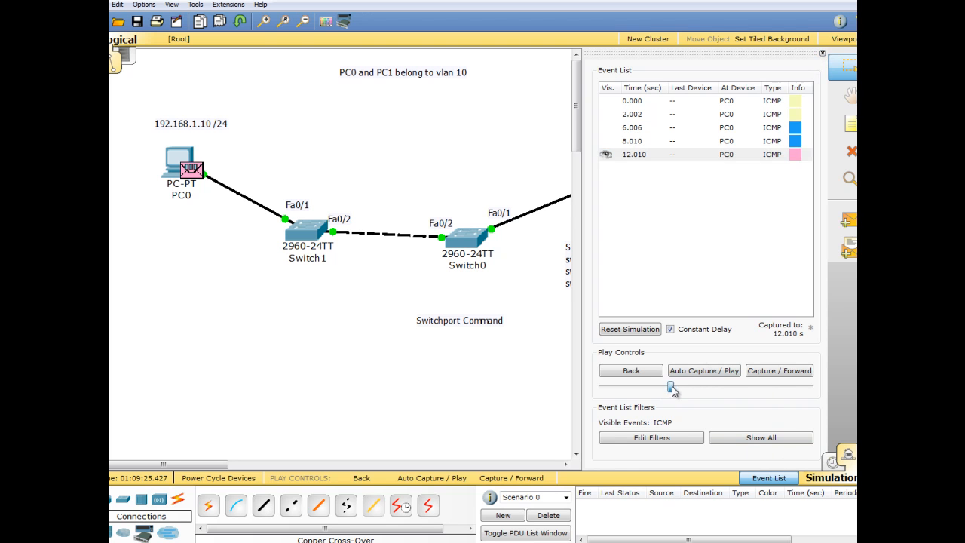
{"action": "left_click", "coordinate": [769, 478]}
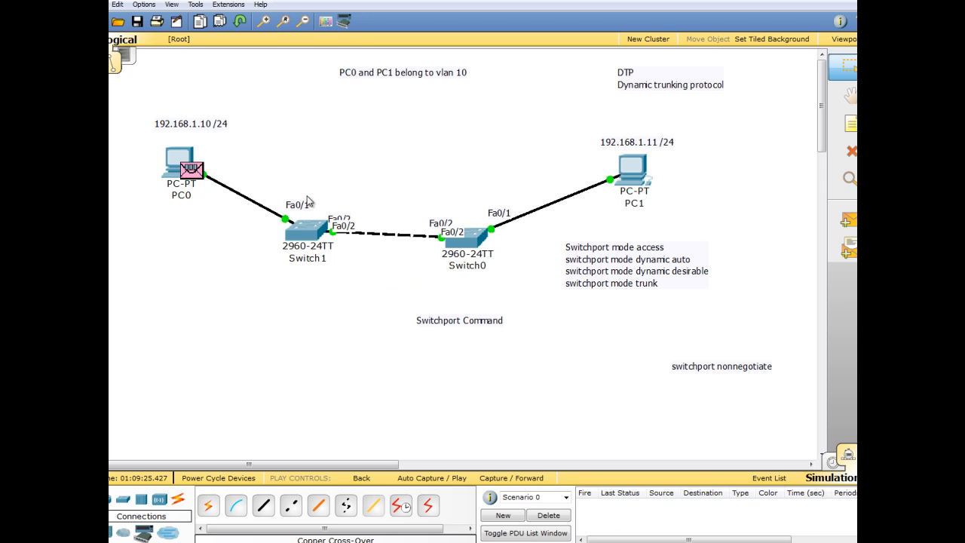
Open Switch1's CLI, exit the current interface configuration and enter "interface fa0/2".
{"action": "left_click", "coordinate": [312, 234]}
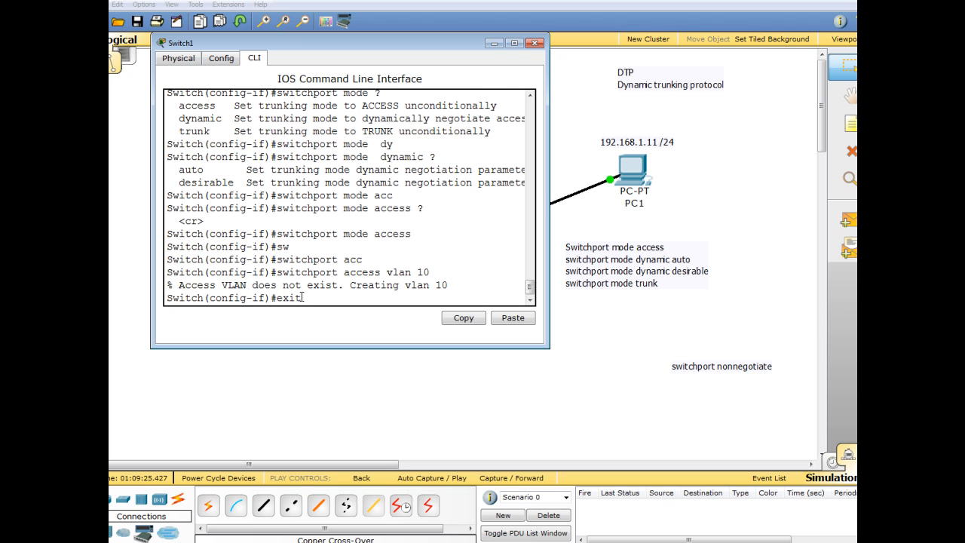
{"action": "type", "text": "exit"}
{"action": "key", "text": "Return"}
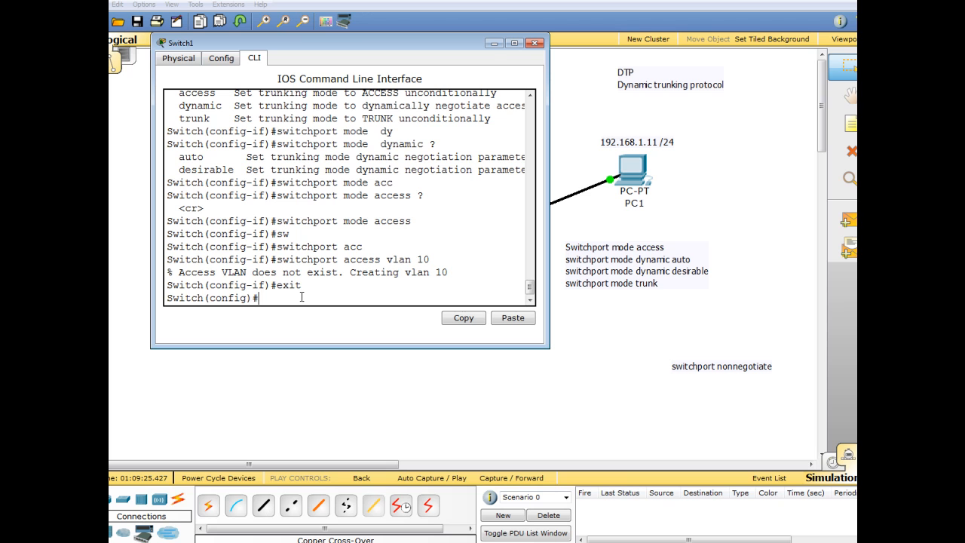
{"action": "key", "text": "Up"}
{"action": "key", "text": "Up"}
{"action": "key", "text": "Up"}
{"action": "key", "text": "Up"}
{"action": "key", "text": "Up"}
{"action": "key", "text": "Up"}
{"action": "key", "text": "Up"}
{"action": "key", "text": "Up"}
{"action": "key", "text": "Up"}
{"action": "key", "text": "Return"}
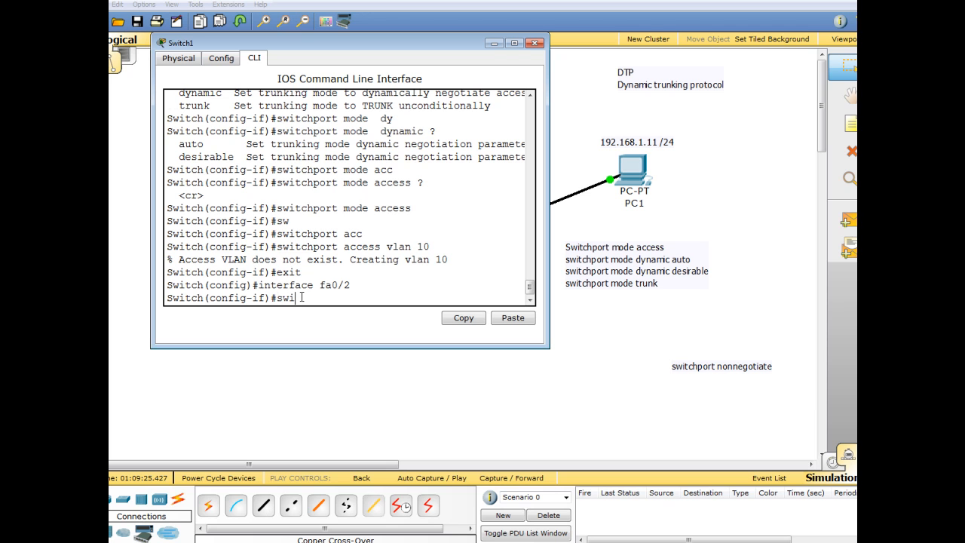
Set Switch1's fa0/2 with "switchport mode dynamic desirable" and minimize the Switch1 window.
{"action": "type", "text": "swi"}
{"action": "key", "text": "Tab"}
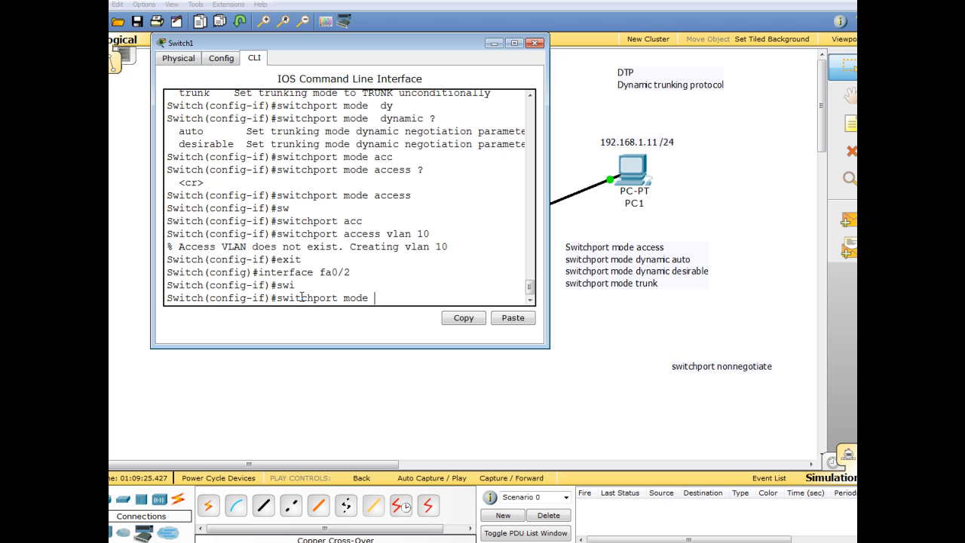
{"action": "key", "text": "Tab"}
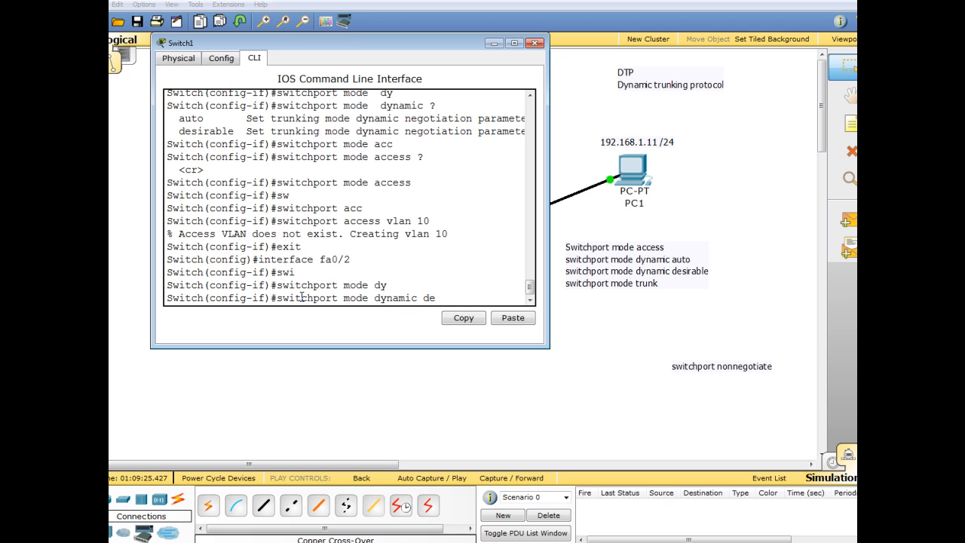
{"action": "key", "text": "Tab"}
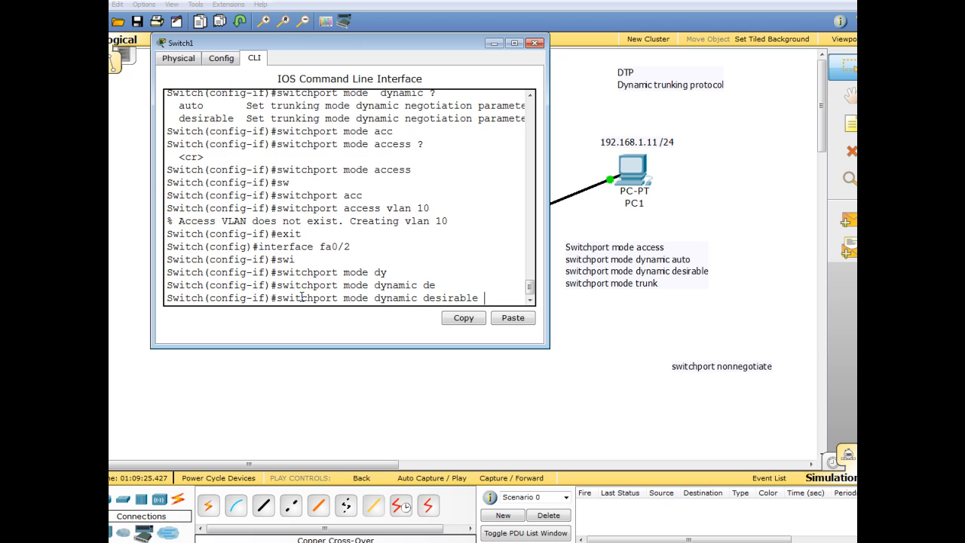
{"action": "key", "text": "Return"}
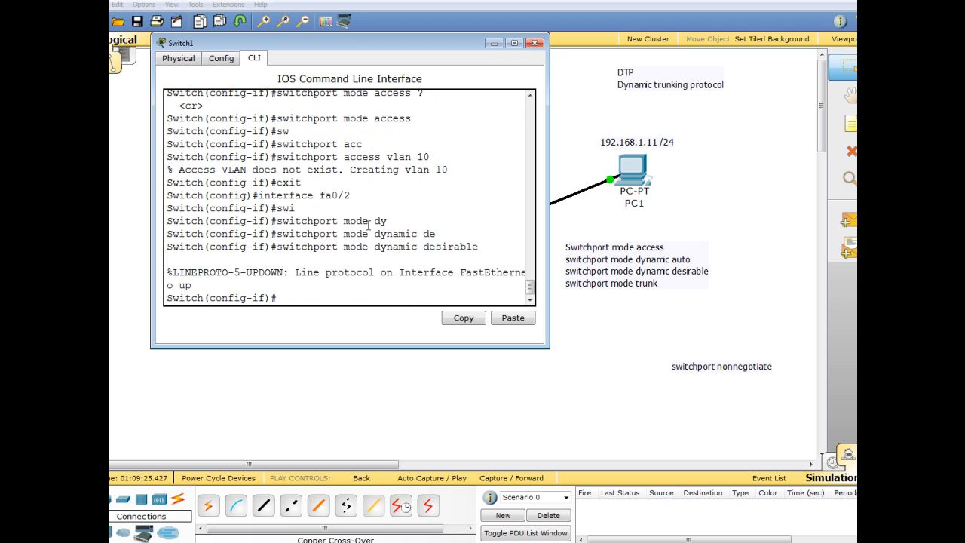
{"action": "left_click", "coordinate": [495, 44]}
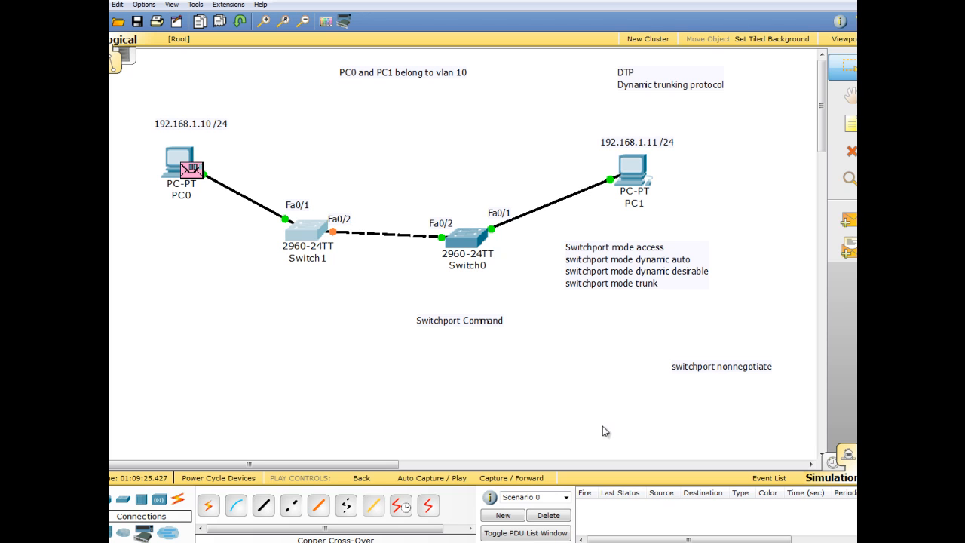
Switch to Realtime and back to Simulation mode, repeat the ping to 192.168.1.11 from PC0 and minimize its window.
{"action": "left_click", "coordinate": [832, 462]}
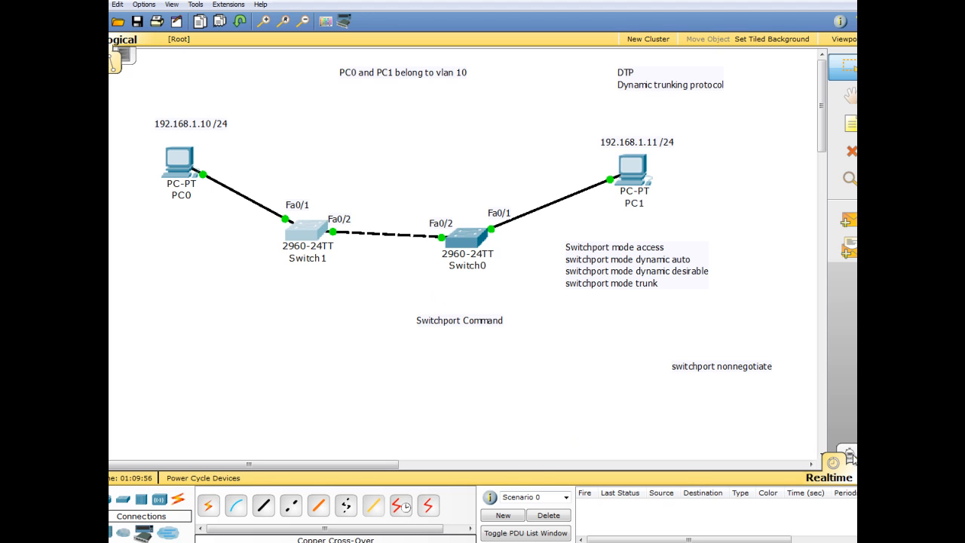
{"action": "left_click", "coordinate": [848, 454]}
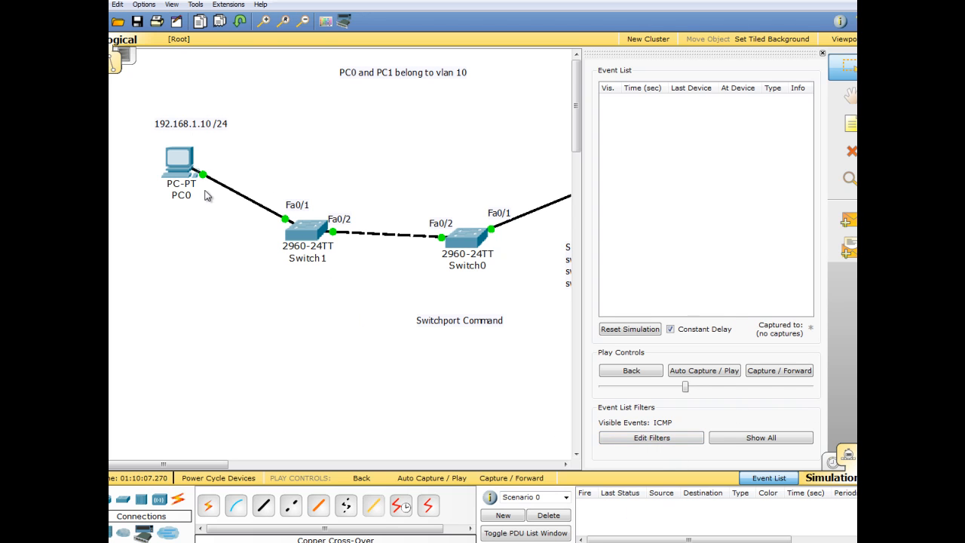
{"action": "left_click", "coordinate": [187, 165]}
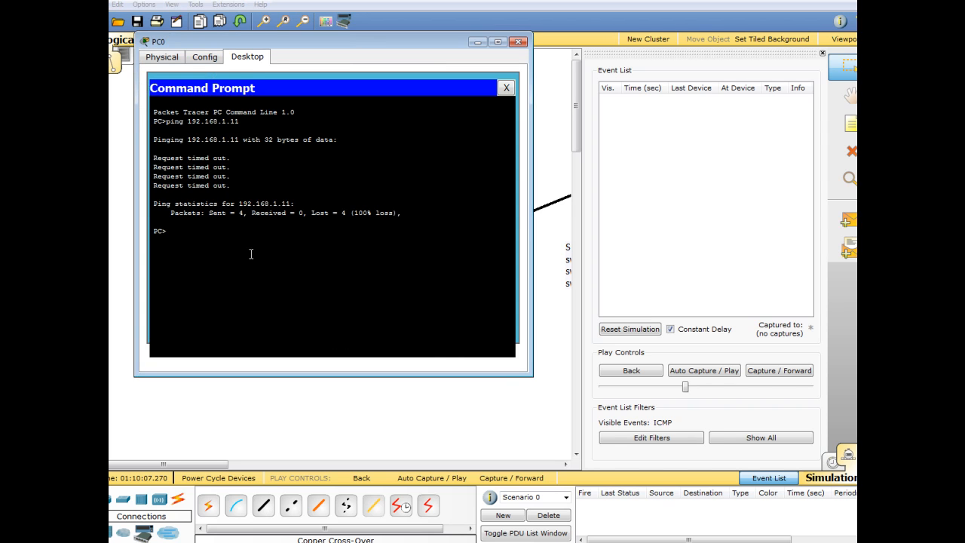
{"action": "key", "text": "Up"}
{"action": "key", "text": "Return"}
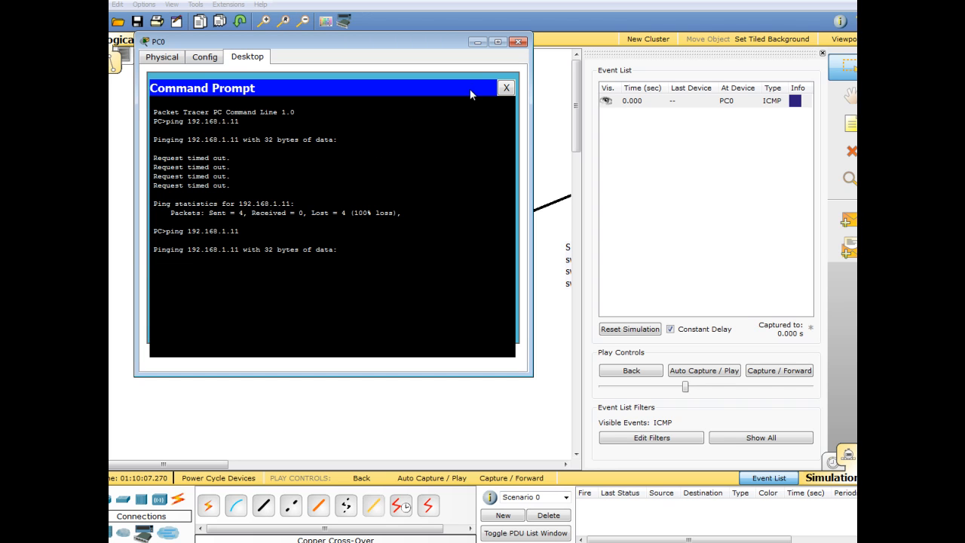
{"action": "left_click", "coordinate": [477, 42]}
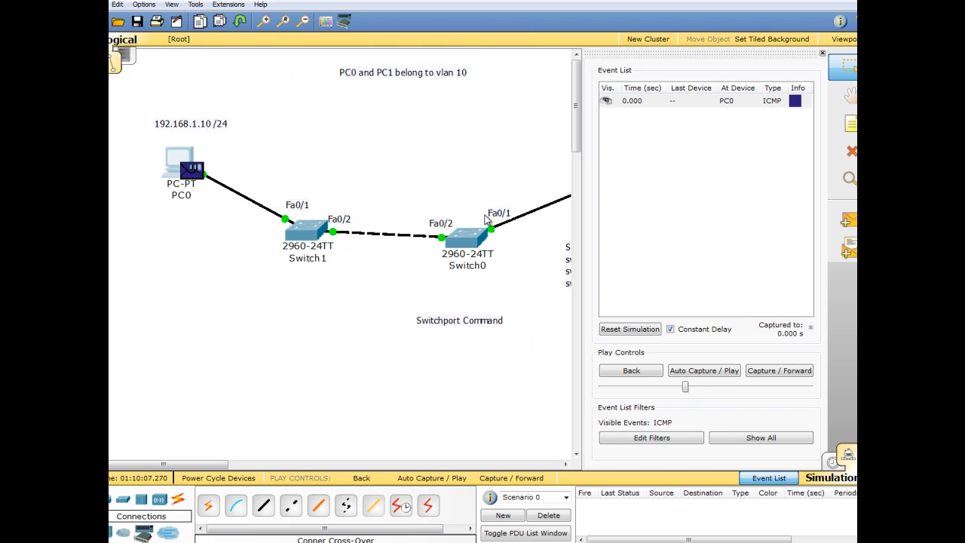
Hide the event list and step the simulation forward to follow the ping from PC0 to PC1 and its reply.
{"action": "left_click", "coordinate": [765, 477]}
{"action": "left_click", "coordinate": [536, 477]}
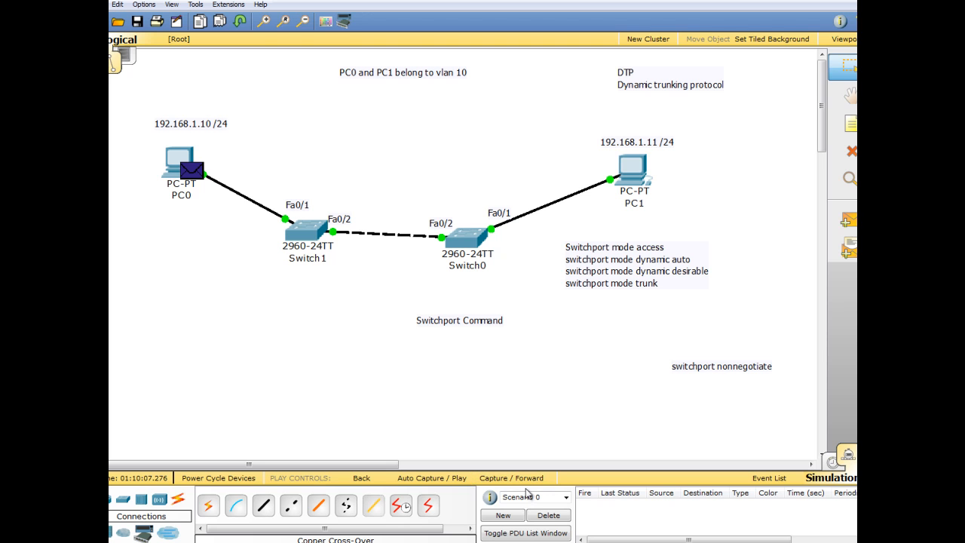
{"action": "left_click", "coordinate": [527, 480]}
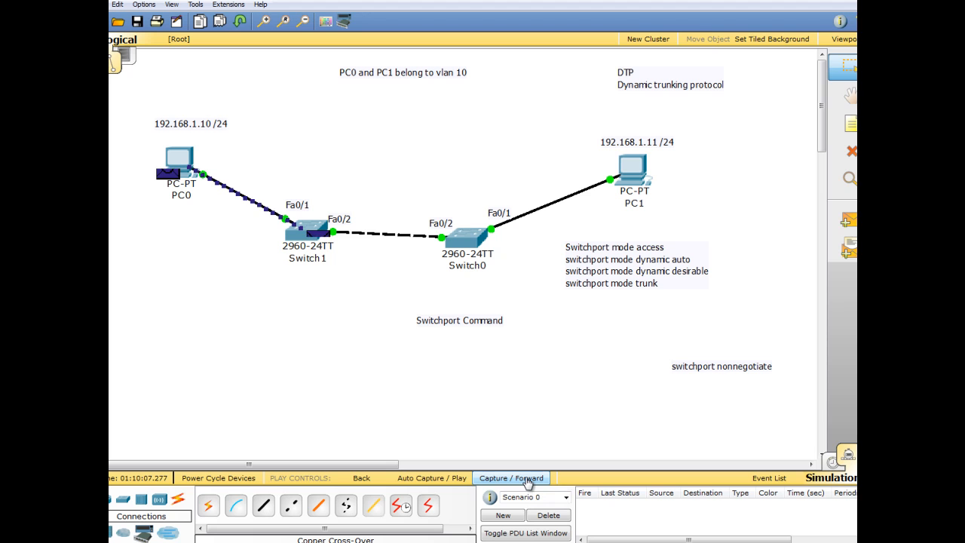
{"action": "left_click", "coordinate": [526, 479]}
{"action": "left_click", "coordinate": [527, 479]}
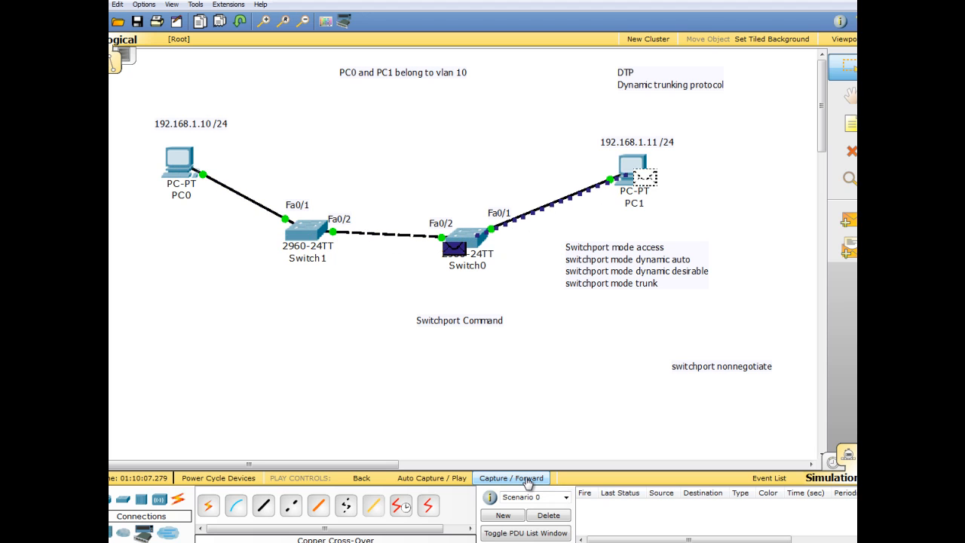
{"action": "left_click", "coordinate": [527, 479]}
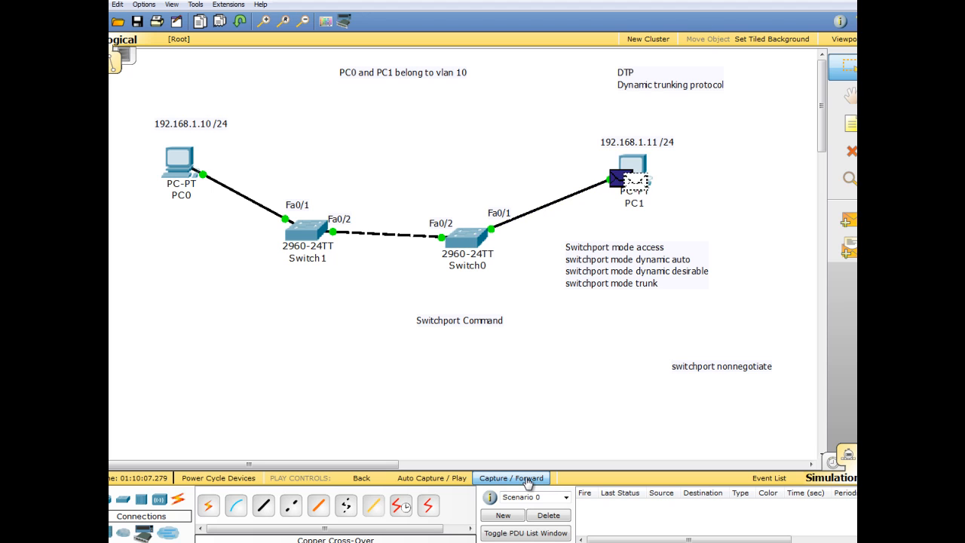
{"action": "left_click", "coordinate": [526, 479]}
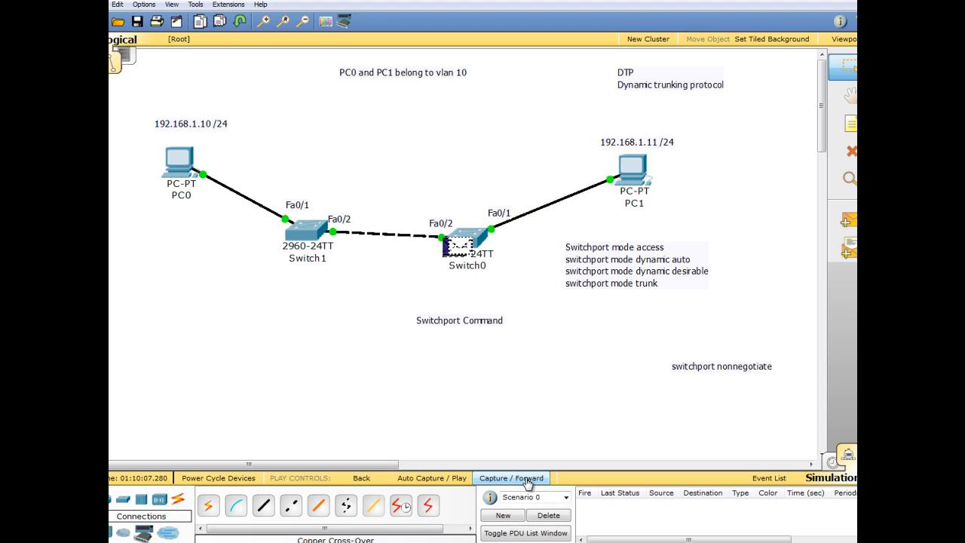
{"action": "left_click", "coordinate": [527, 479]}
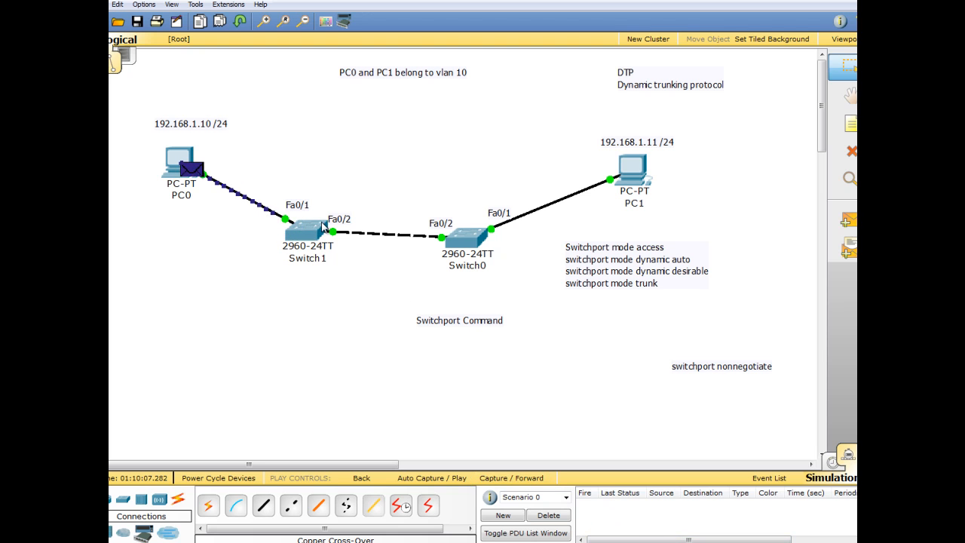
Open Switch1's CLI to review its recent output and return the network to Realtime mode.
{"action": "left_click", "coordinate": [311, 232]}
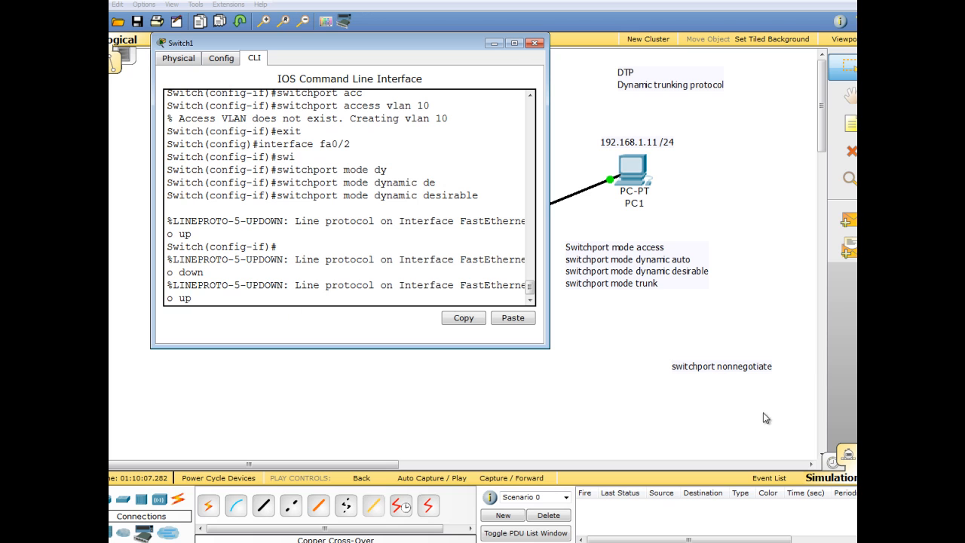
{"action": "left_click", "coordinate": [832, 465]}
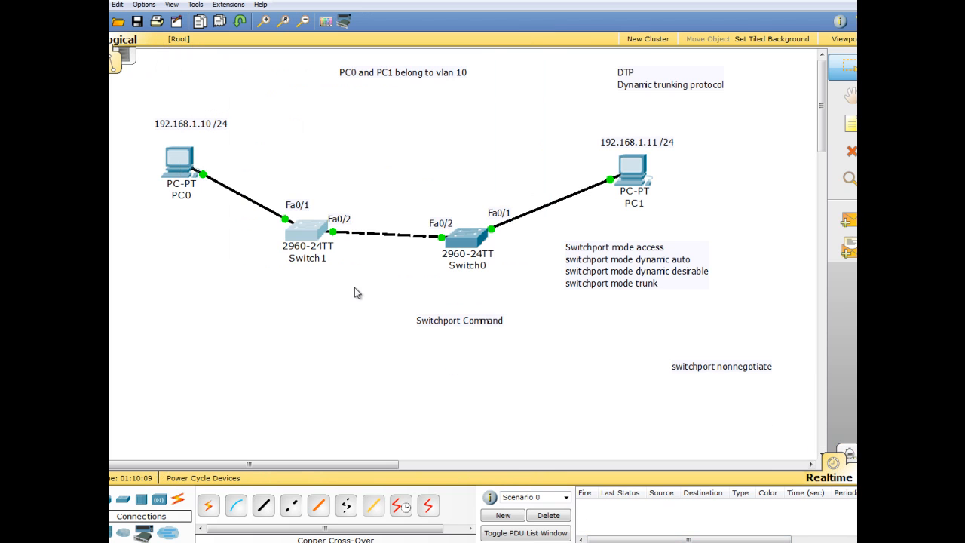
Open Switch1's CLI, leave configuration mode with "end" and run "show interfaces trunk".
{"action": "left_click", "coordinate": [306, 232]}
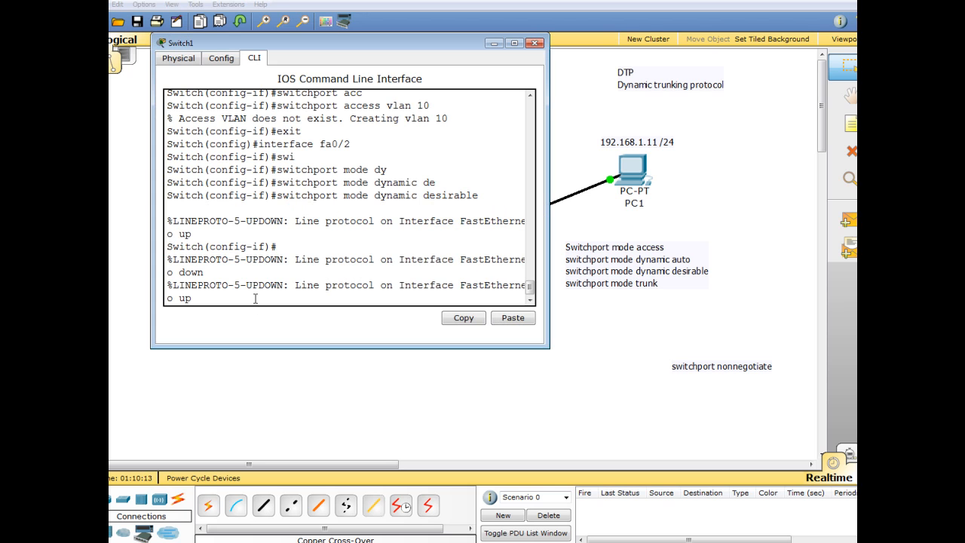
{"action": "key", "text": "Return"}
{"action": "type", "text": "end"}
{"action": "key", "text": "Return"}
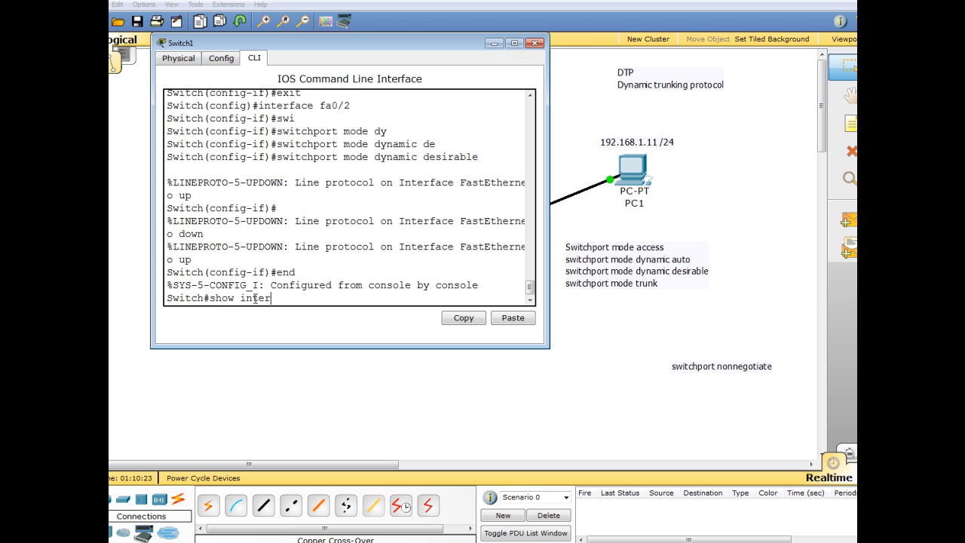
{"action": "type", "text": "show inter"}
{"action": "key", "text": "Tab"}
{"action": "type", "text": "tr"}
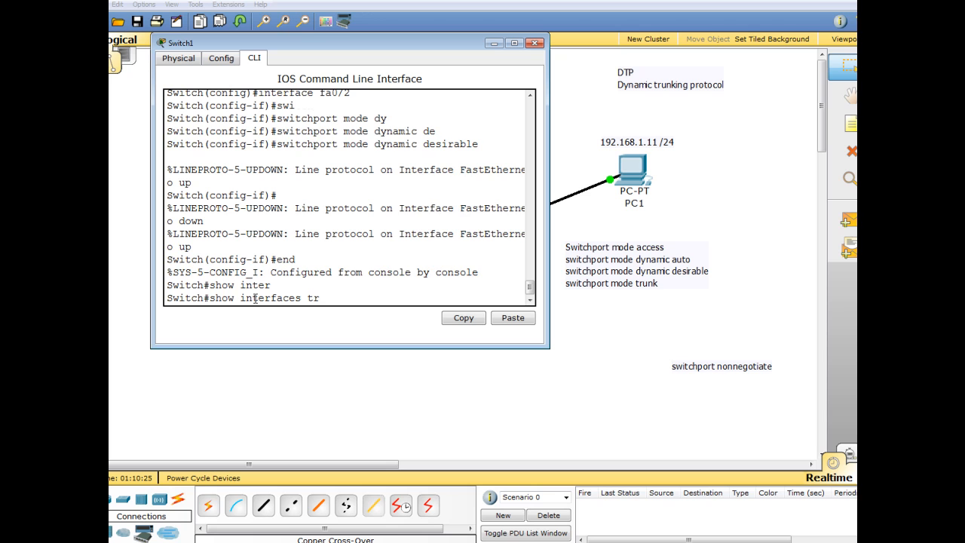
{"action": "key", "text": "Tab"}
{"action": "key", "text": "Return"}
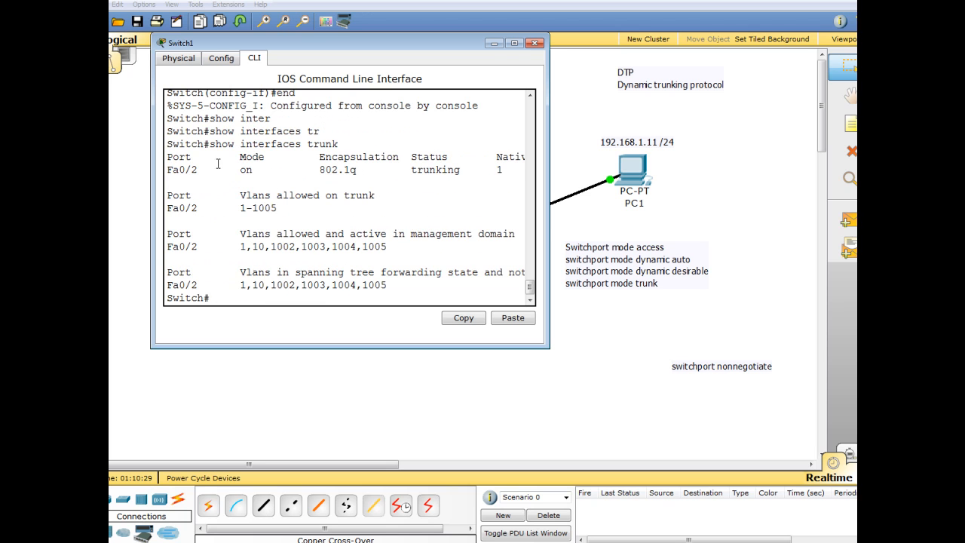
Examine Fa0/2's mode, encapsulation and status and the VLANs allowed on the trunk in Switch1's output.
{"action": "left_click_drag", "start_coordinate": [168, 169], "coordinate": [374, 181]}
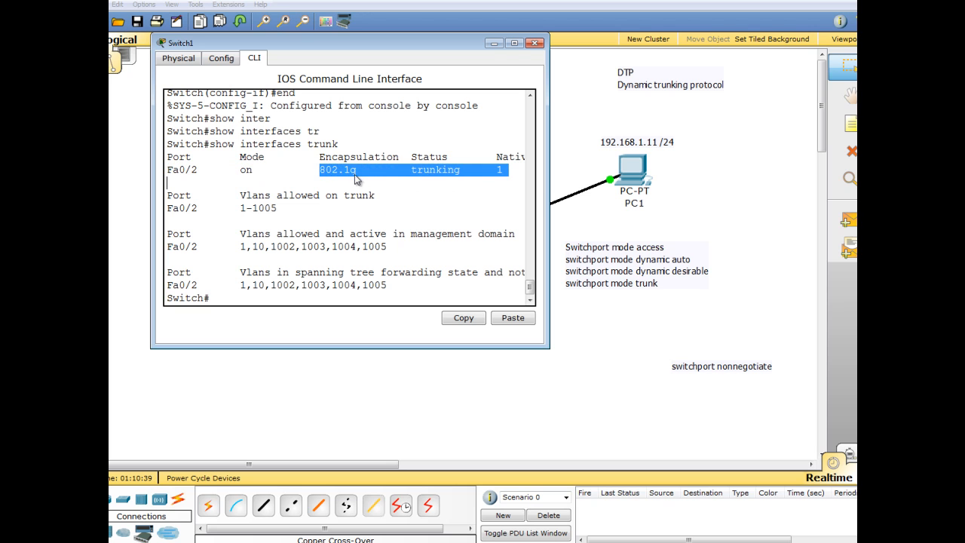
{"action": "mouse_move", "coordinate": [318, 174]}
{"action": "left_mouse_down"}
{"action": "mouse_move", "coordinate": [332, 172]}
{"action": "mouse_move", "coordinate": [311, 179]}
{"action": "mouse_move", "coordinate": [321, 172]}
{"action": "left_mouse_up"}
{"action": "mouse_move", "coordinate": [369, 170]}
{"action": "left_mouse_down"}
{"action": "mouse_move", "coordinate": [383, 188]}
{"action": "mouse_move", "coordinate": [356, 157]}
{"action": "mouse_move", "coordinate": [347, 170]}
{"action": "mouse_move", "coordinate": [369, 170]}
{"action": "left_mouse_up"}
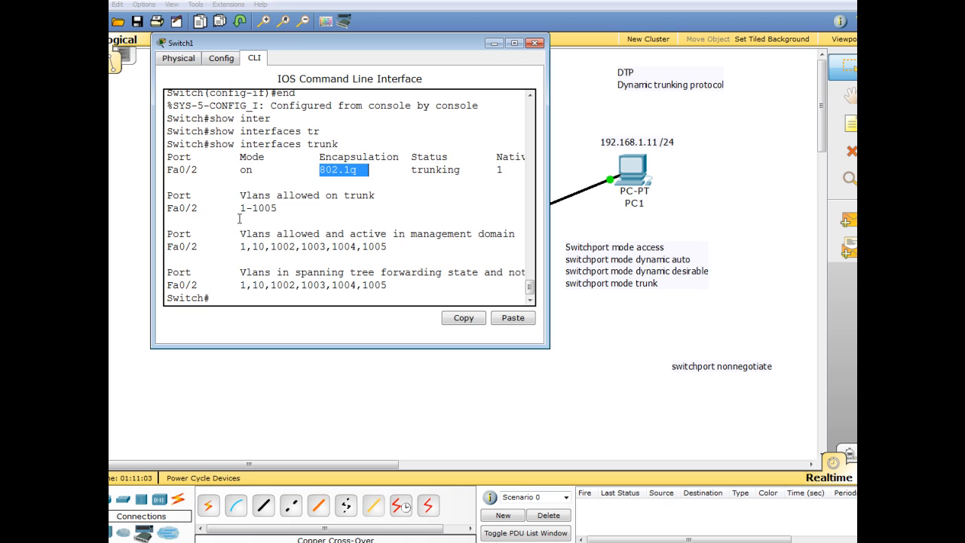
{"action": "left_click_drag", "start_coordinate": [241, 196], "coordinate": [306, 209]}
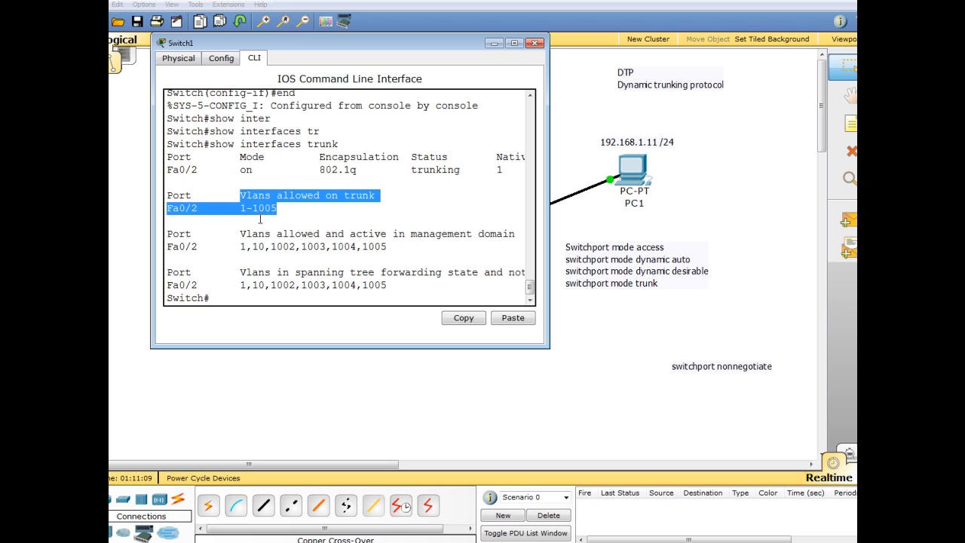
Examine the VLANs allowed and active in the management domain for Fa0/2.
{"action": "left_click_drag", "start_coordinate": [240, 234], "coordinate": [406, 245]}
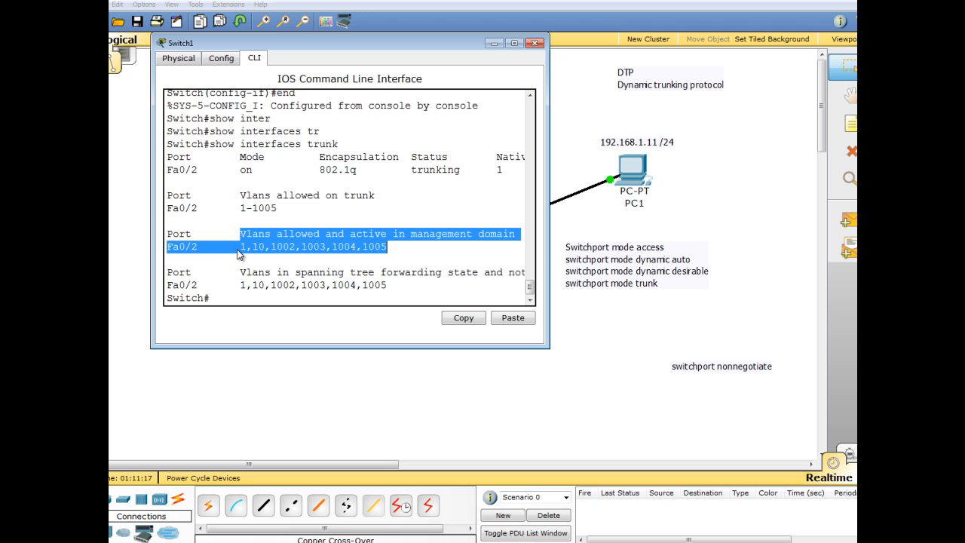
{"action": "type", "text": "Vlans allowed and active in management domain Fa0/2       1,10,1002,1003,1004,1005"}
{"action": "left_click_drag", "start_coordinate": [238, 243], "coordinate": [303, 234]}
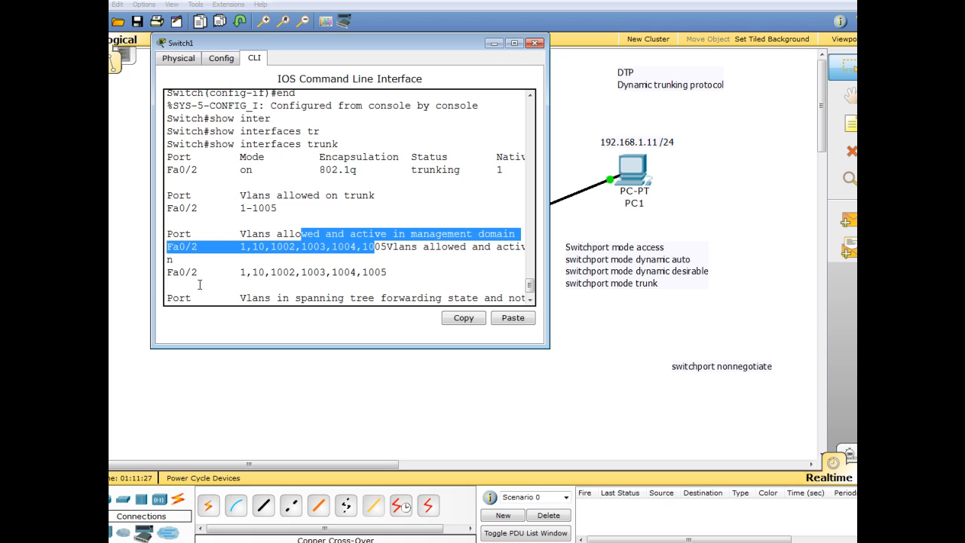
{"action": "left_click_drag", "start_coordinate": [241, 272], "coordinate": [389, 277]}
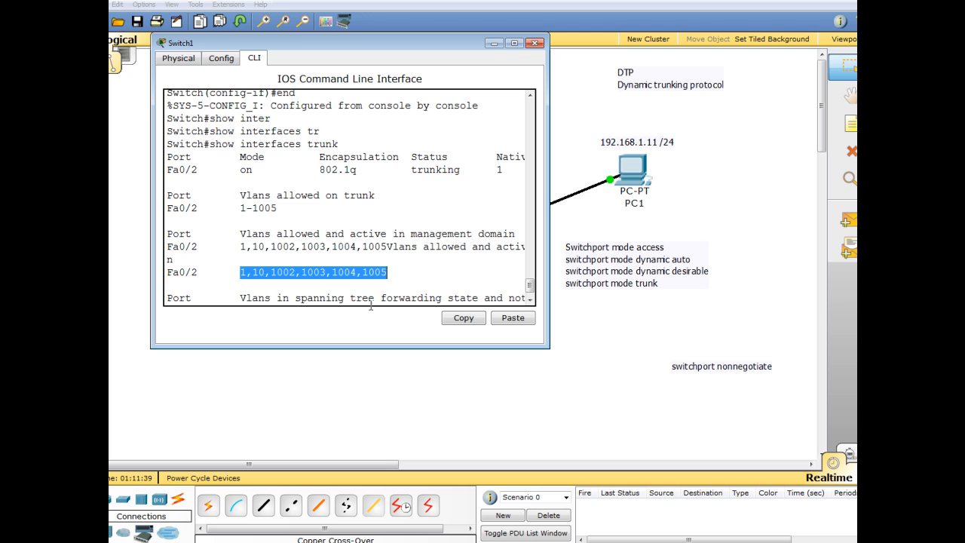
{"action": "scroll", "coordinate": [527, 291], "scroll_direction": "down", "scroll_amount": 1}
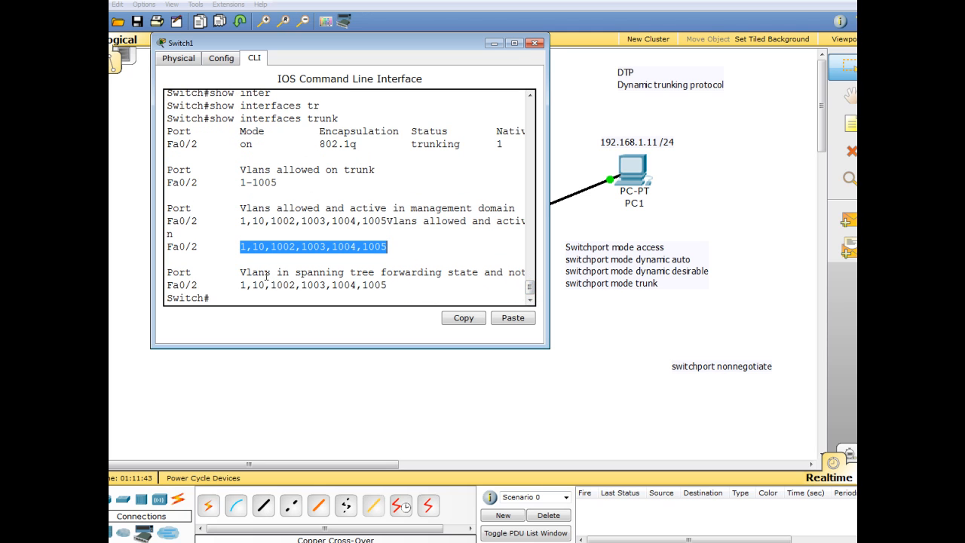
Examine the VLANs in spanning tree forwarding state for Fa0/2, and minimize the Switch1 window.
{"action": "left_click_drag", "start_coordinate": [241, 274], "coordinate": [516, 285]}
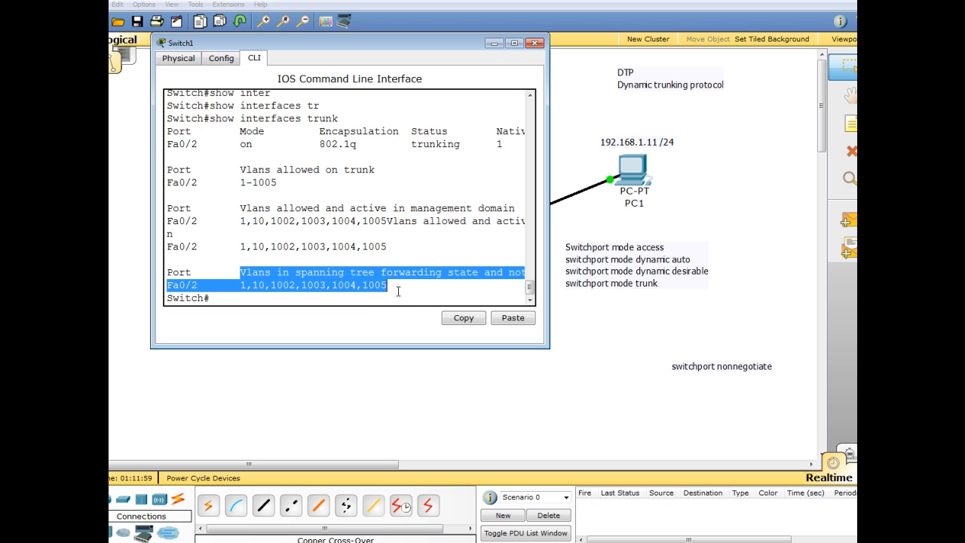
{"action": "left_click", "coordinate": [393, 294]}
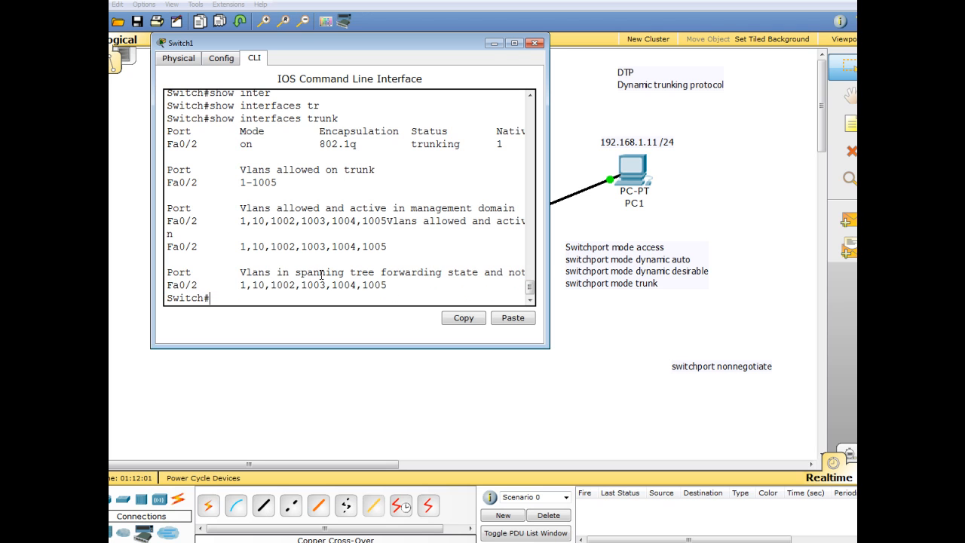
{"action": "left_click_drag", "start_coordinate": [296, 272], "coordinate": [378, 277]}
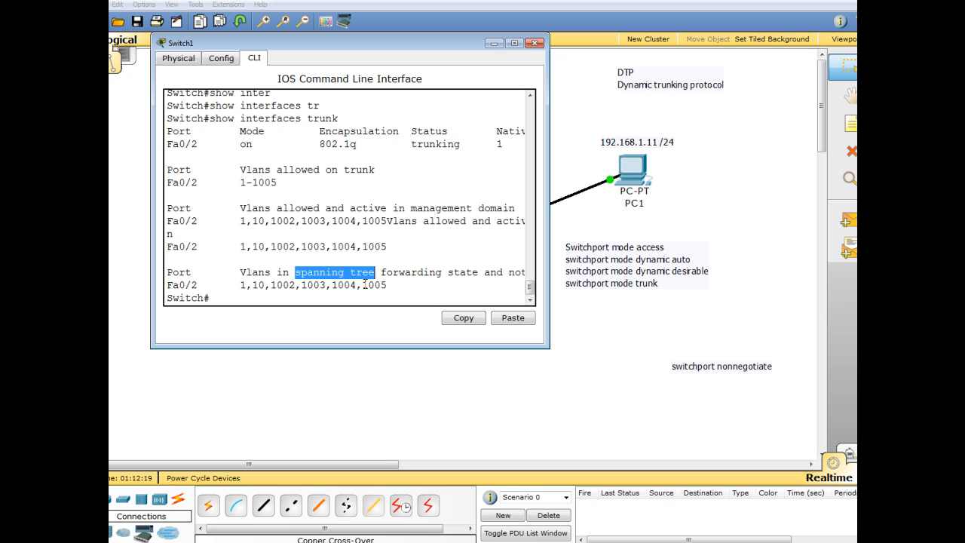
{"action": "left_click_drag", "start_coordinate": [241, 286], "coordinate": [405, 292]}
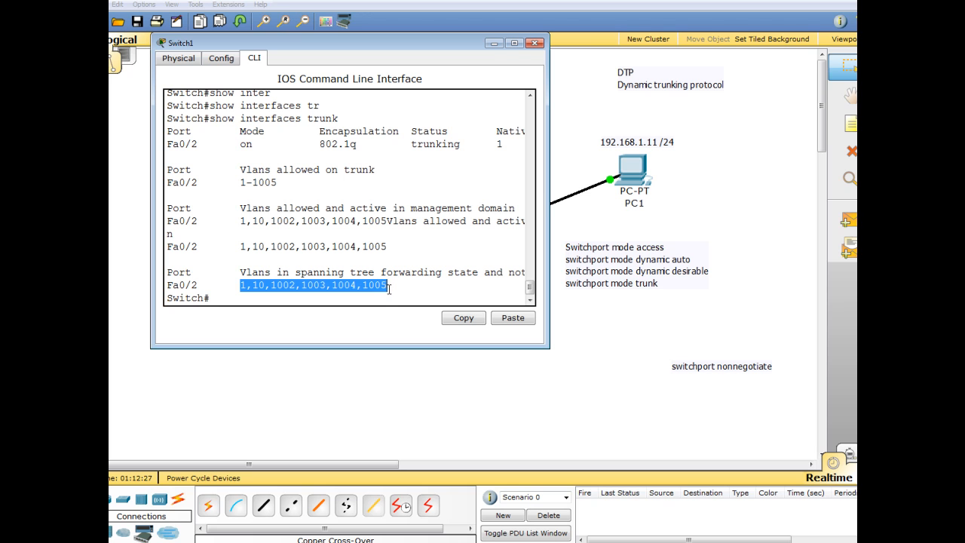
{"action": "left_click_drag", "start_coordinate": [393, 292], "coordinate": [409, 296]}
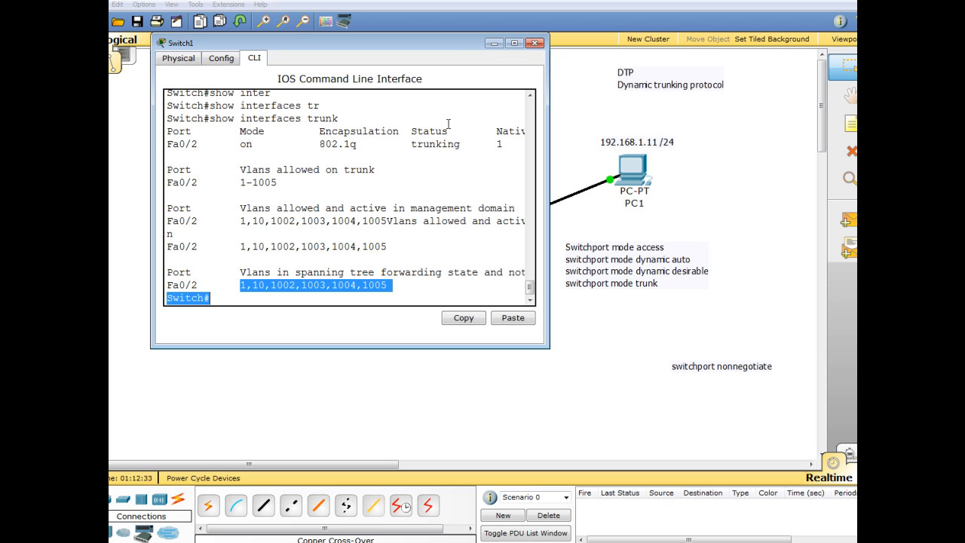
{"action": "left_click", "coordinate": [493, 42]}
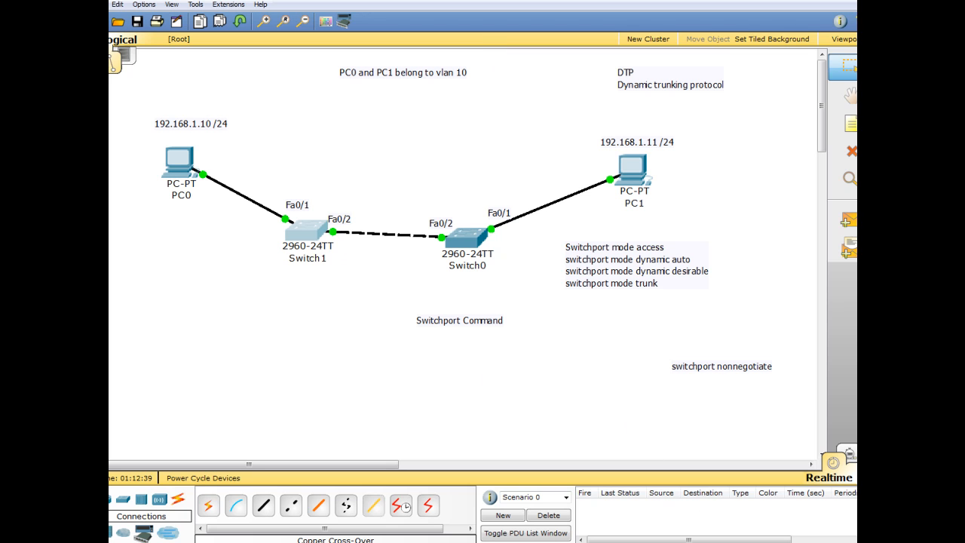
Switch to Simulation mode and filter the visible events to DTP only.
{"action": "left_click", "coordinate": [849, 456]}
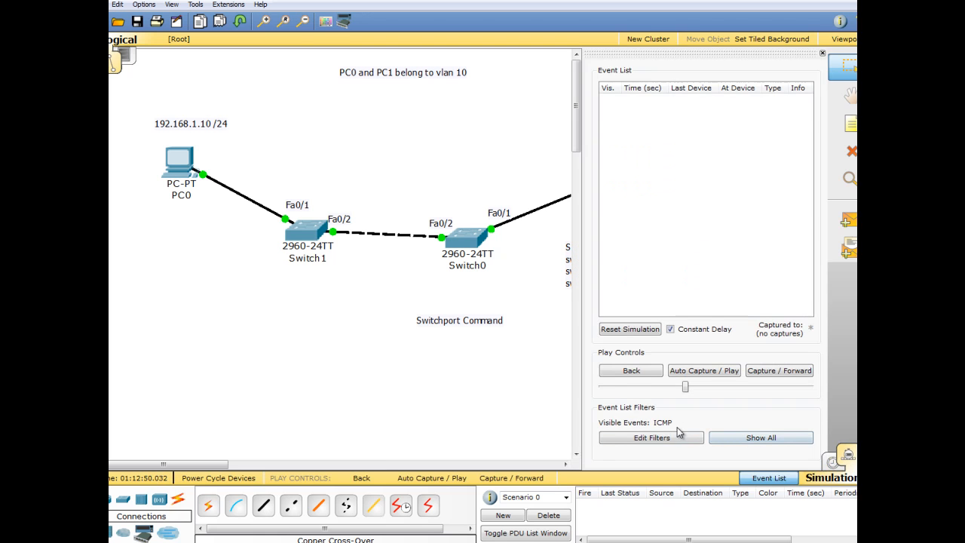
{"action": "left_click", "coordinate": [668, 438]}
{"action": "left_click", "coordinate": [797, 526]}
{"action": "left_click", "coordinate": [797, 477]}
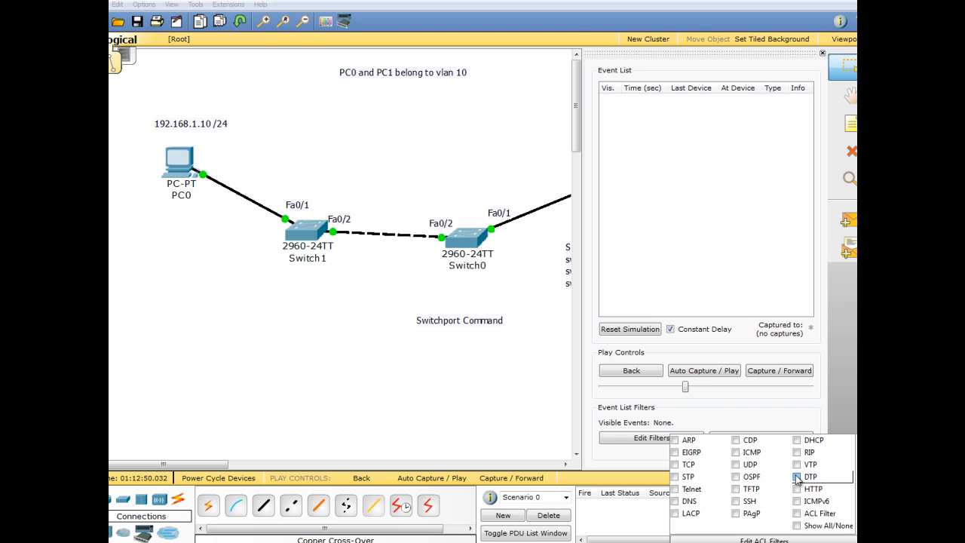
{"action": "left_click", "coordinate": [843, 387]}
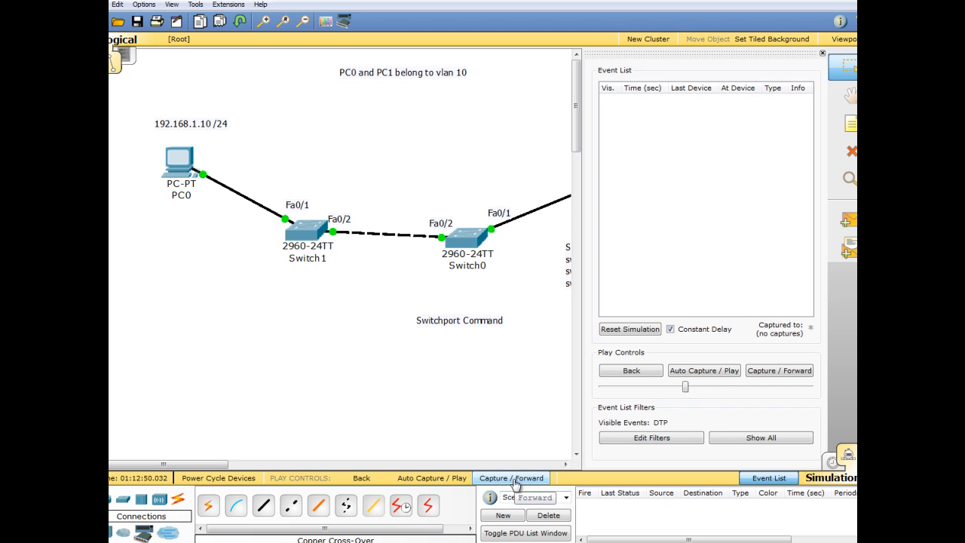
Hide the event list and step the simulation forward to follow the DTP packets sent by the switches.
{"action": "left_click", "coordinate": [769, 477]}
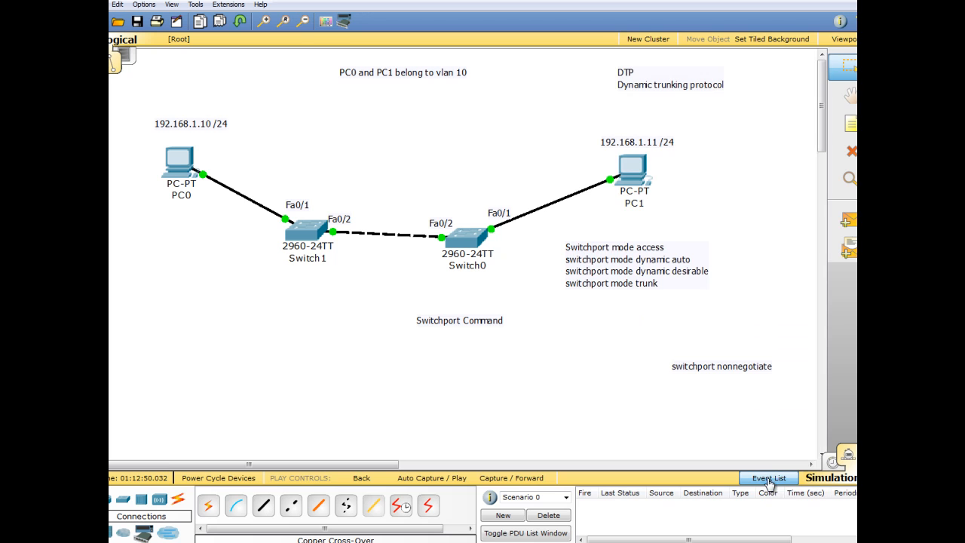
{"action": "left_click", "coordinate": [504, 479]}
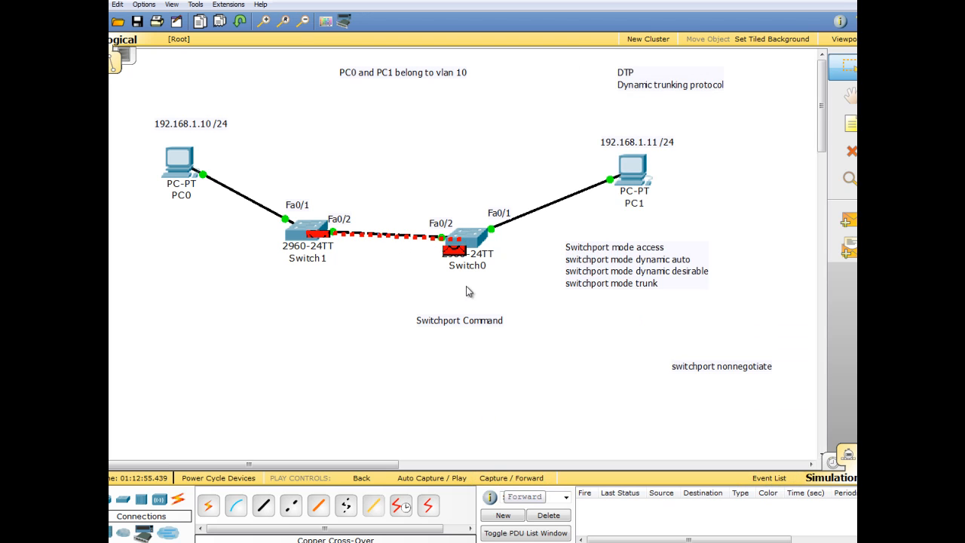
{"action": "mouse_move", "coordinate": [456, 260]}
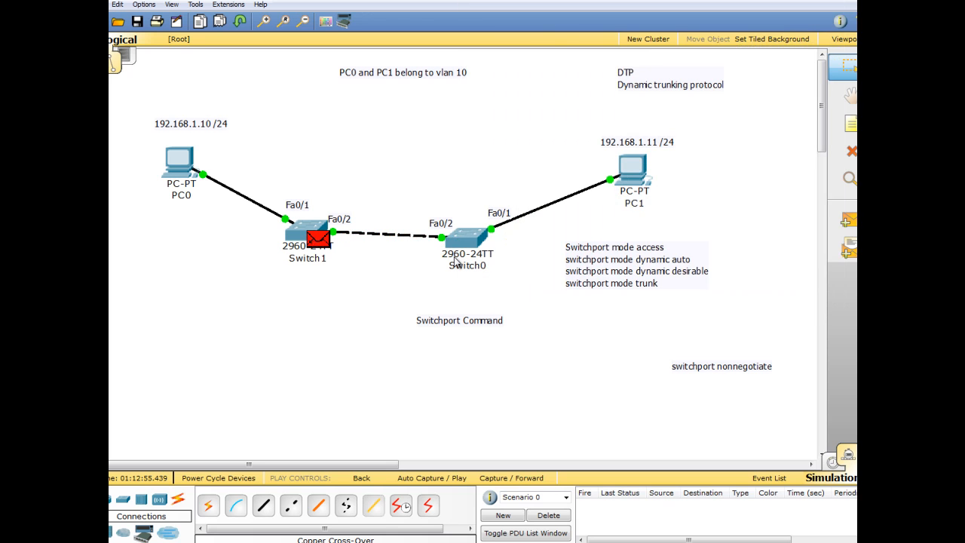
{"action": "left_click", "coordinate": [519, 479]}
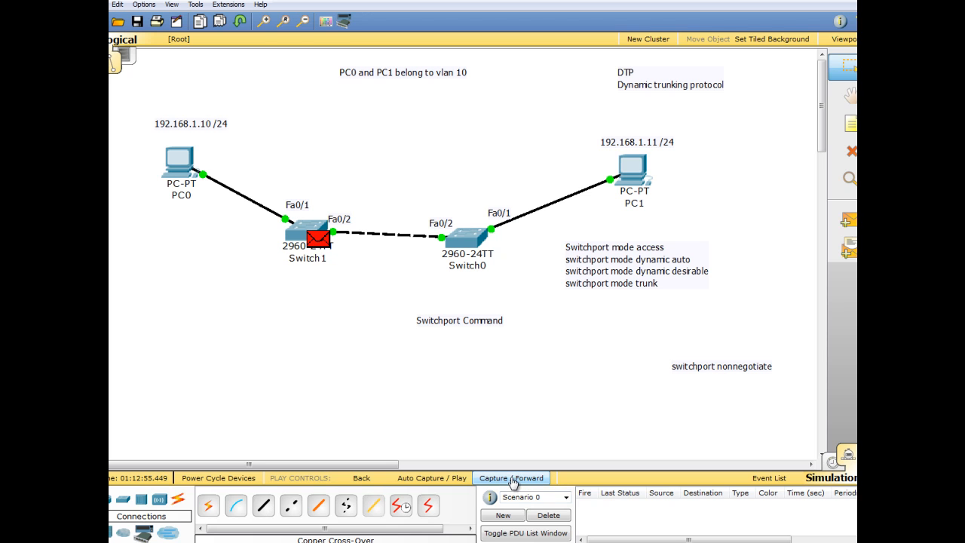
{"action": "left_click", "coordinate": [512, 480]}
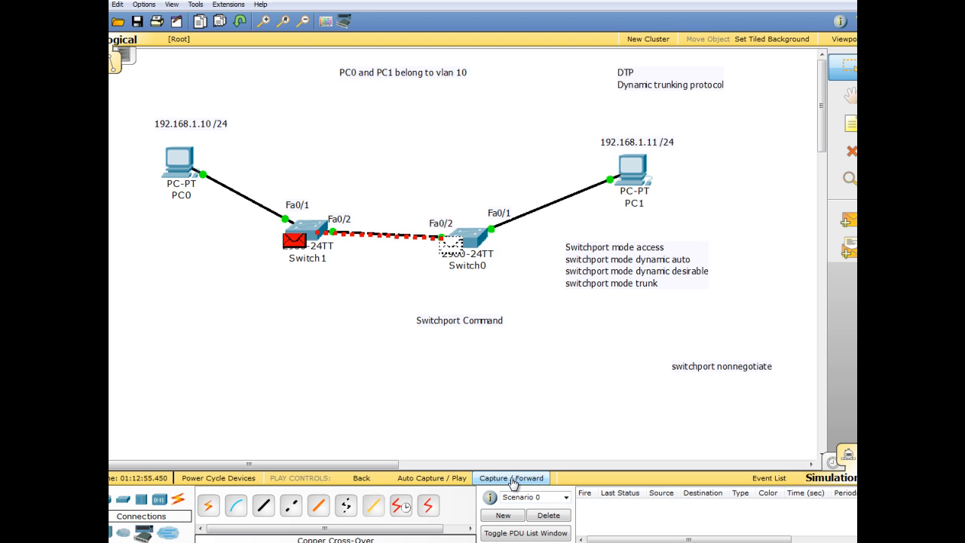
{"action": "left_click", "coordinate": [512, 481]}
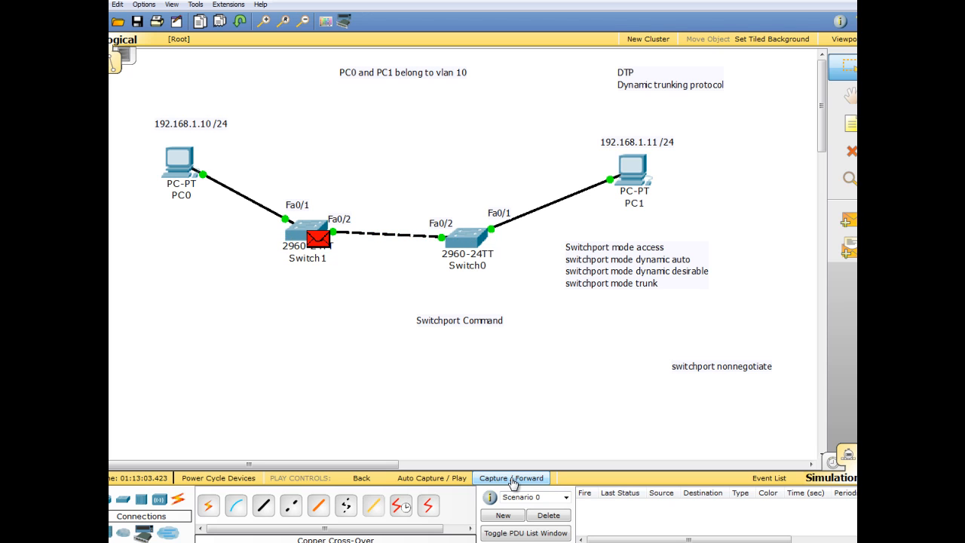
{"action": "left_click", "coordinate": [512, 480]}
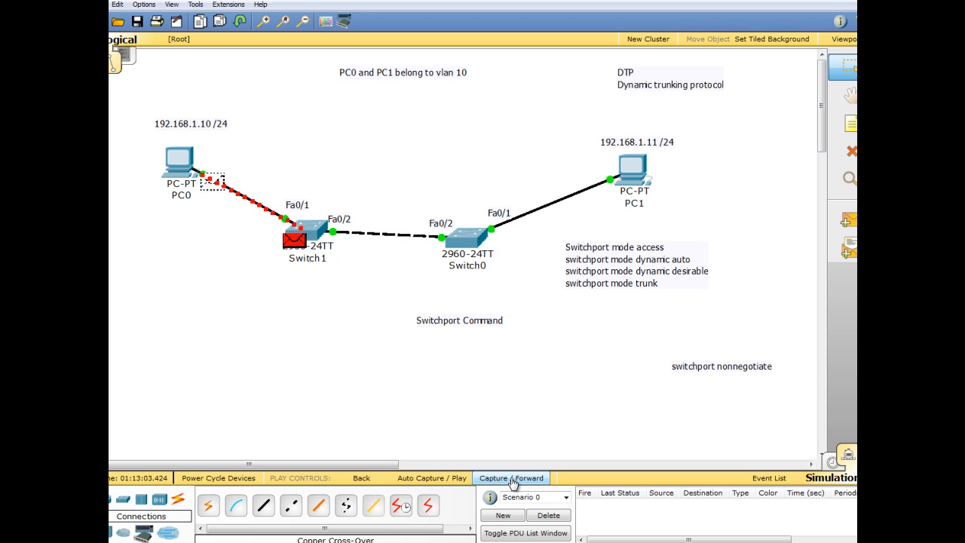
{"action": "left_click", "coordinate": [512, 480]}
{"action": "left_click", "coordinate": [512, 481]}
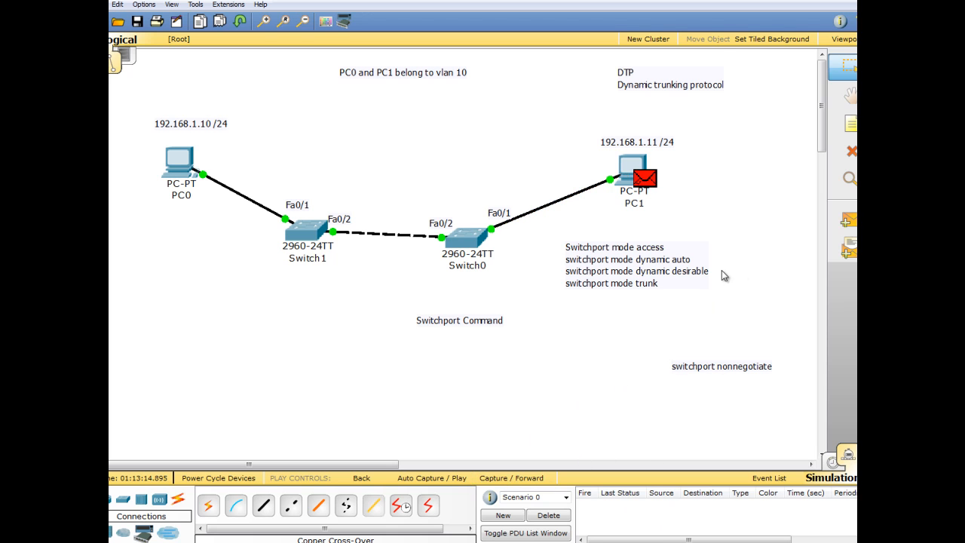
{"action": "scroll", "coordinate": [721, 322], "scroll_direction": "down", "scroll_amount": 2}
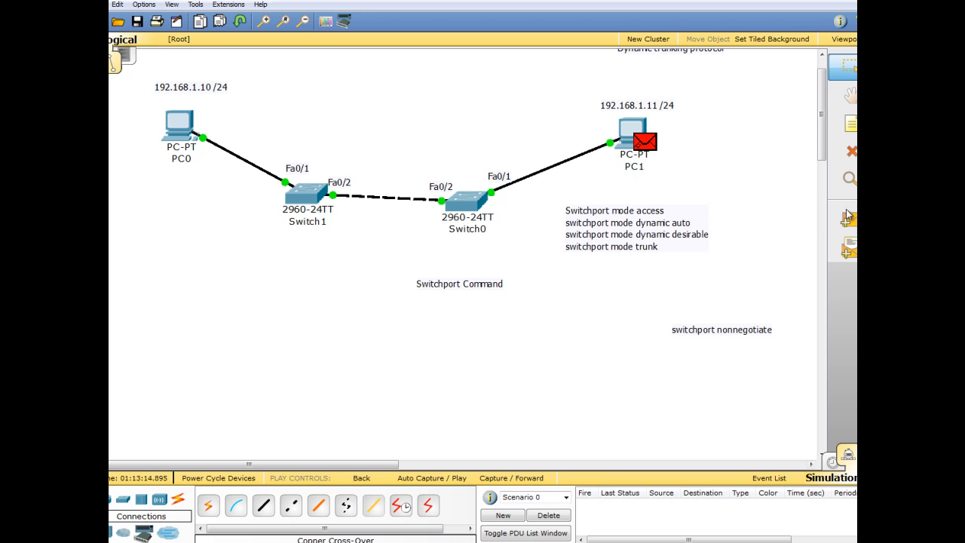
{"action": "scroll", "coordinate": [814, 146], "scroll_direction": "up", "scroll_amount": 1}
{"action": "scroll", "coordinate": [693, 274], "scroll_direction": "down", "scroll_amount": 2}
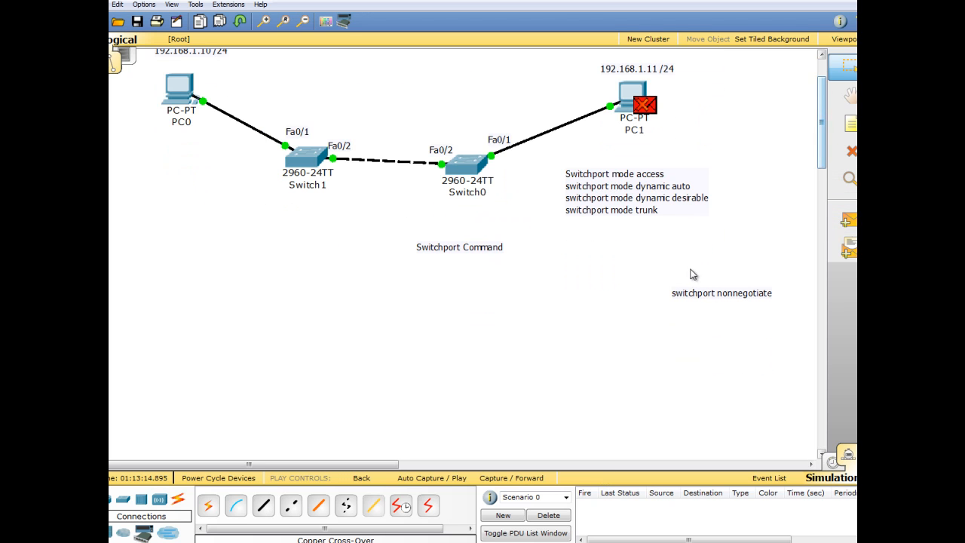
{"action": "scroll", "coordinate": [821, 115], "scroll_direction": "up", "scroll_amount": 2}
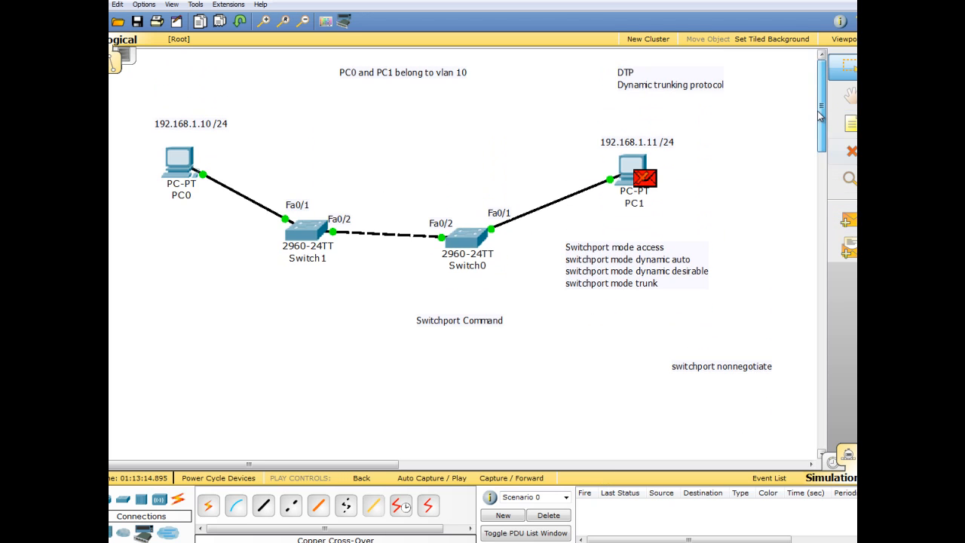
{"action": "scroll", "coordinate": [674, 254], "scroll_direction": "down", "scroll_amount": 3}
{"action": "scroll", "coordinate": [820, 154], "scroll_direction": "up", "scroll_amount": 2}
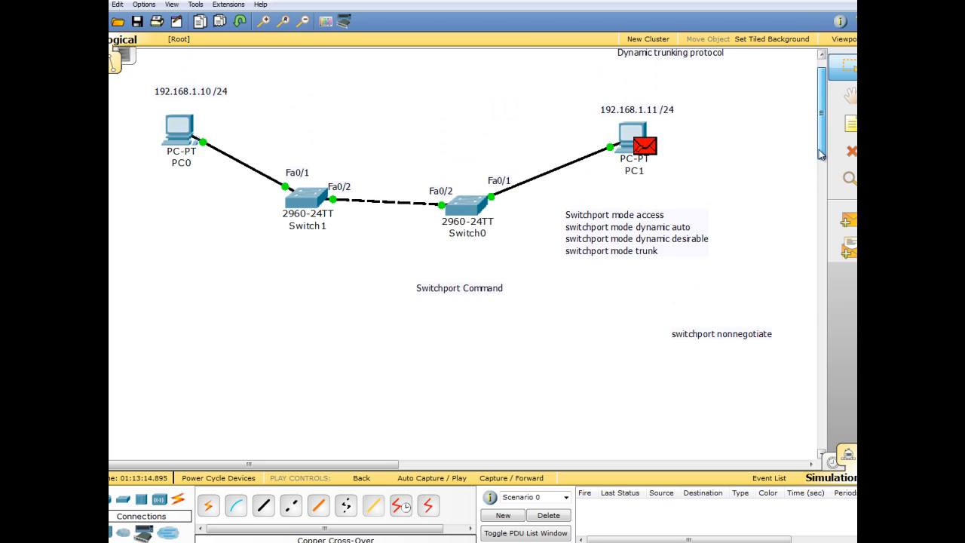
{"action": "scroll", "coordinate": [820, 154], "scroll_direction": "up", "scroll_amount": 1}
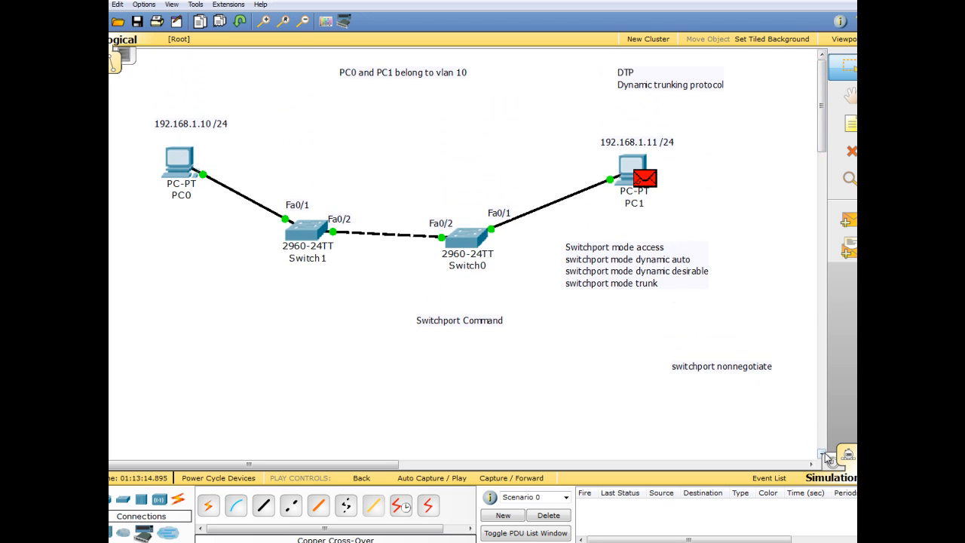
Return to Realtime mode and bring up Switch1's command line at a fresh prompt.
{"action": "left_click", "coordinate": [832, 460]}
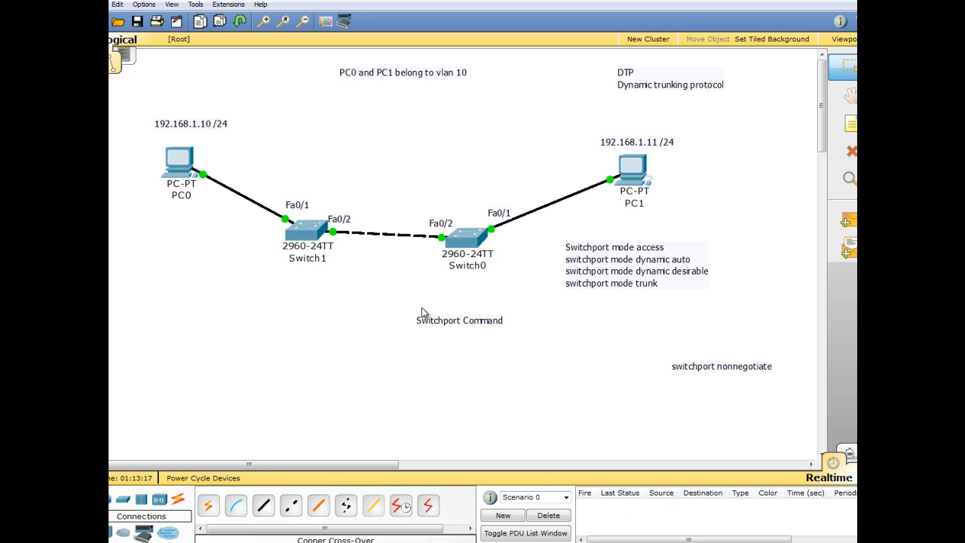
{"action": "left_click", "coordinate": [315, 236]}
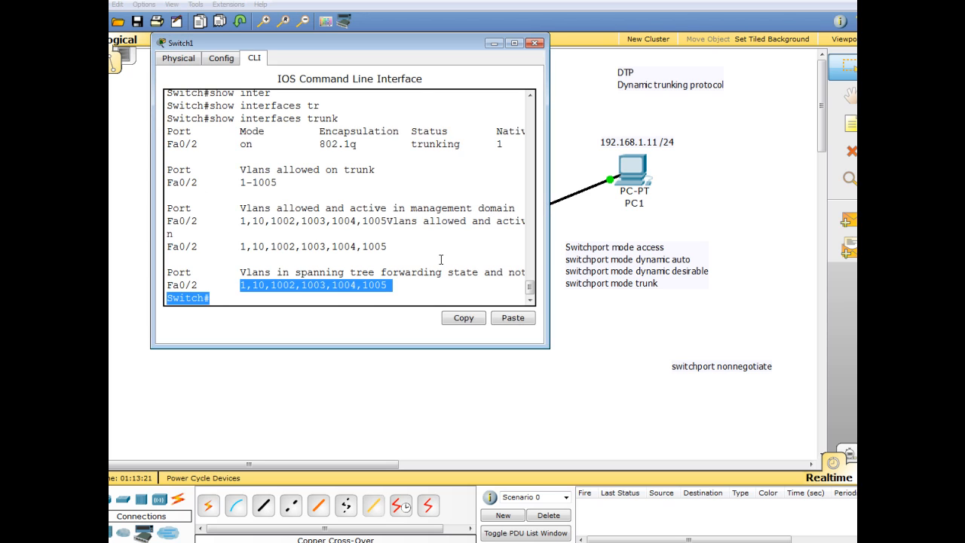
{"action": "left_click", "coordinate": [428, 282]}
{"action": "key", "text": "Return"}
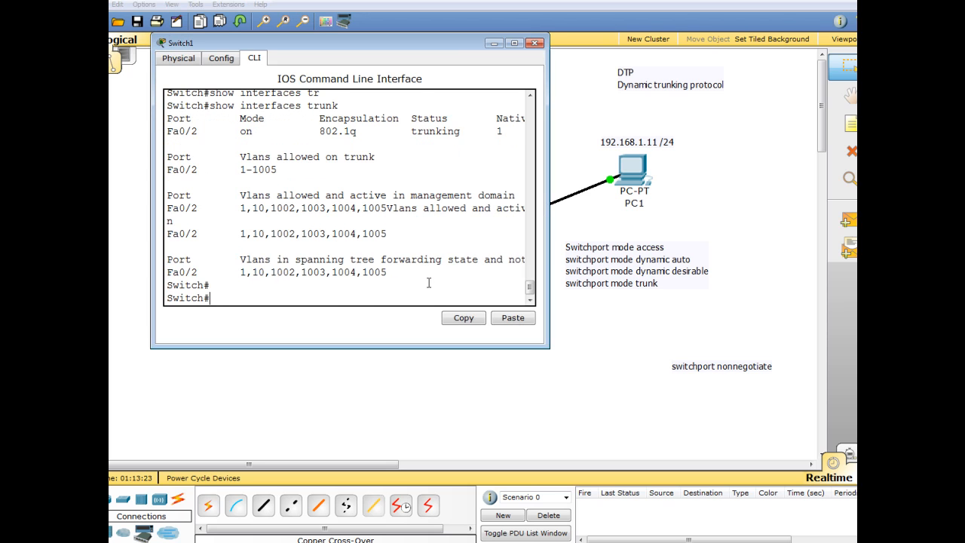
{"action": "key", "text": "Return"}
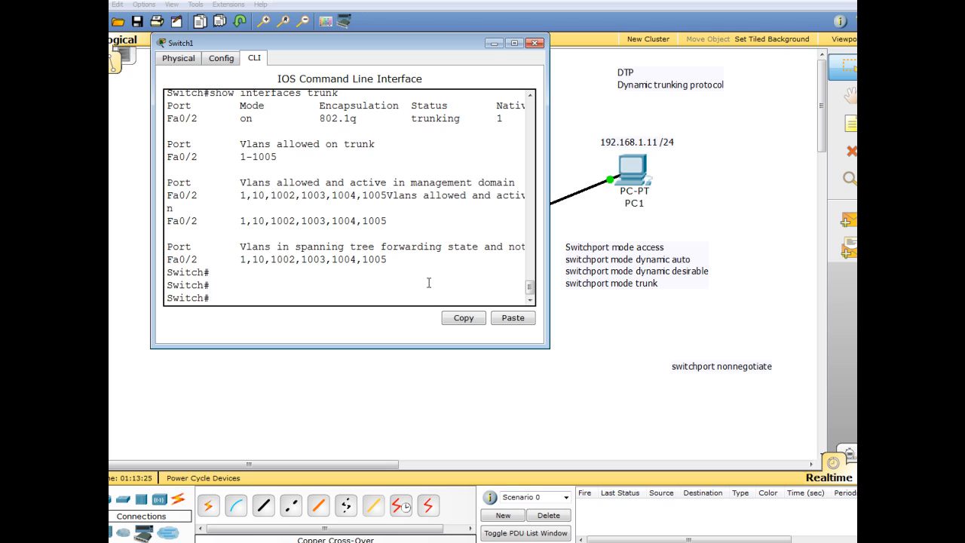
Run show interface fa0/2 switchport on Switch1.
{"action": "type", "text": "sh"}
{"action": "type", "text": "fa0"}
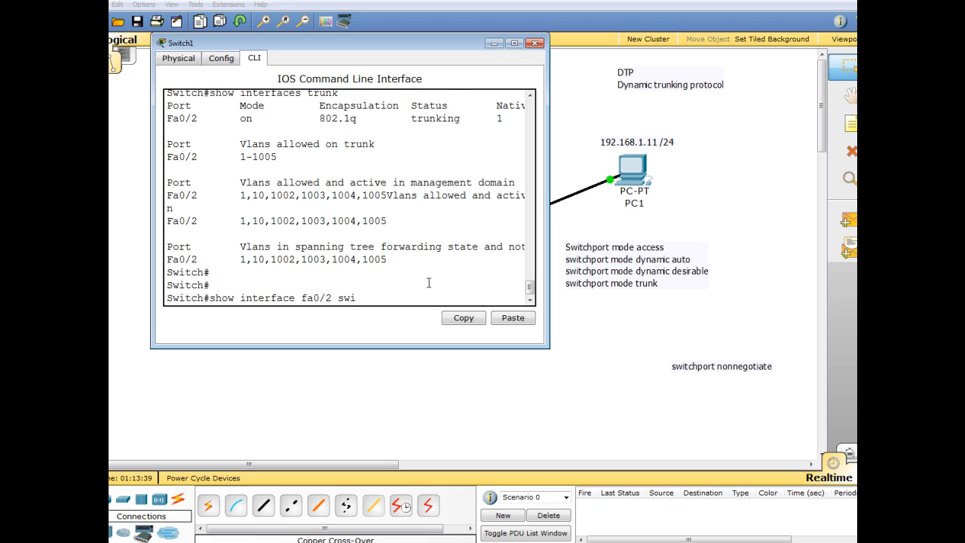
{"action": "type", "text": "/2 swi"}
{"action": "key", "text": "Tab"}
{"action": "key", "text": "Return"}
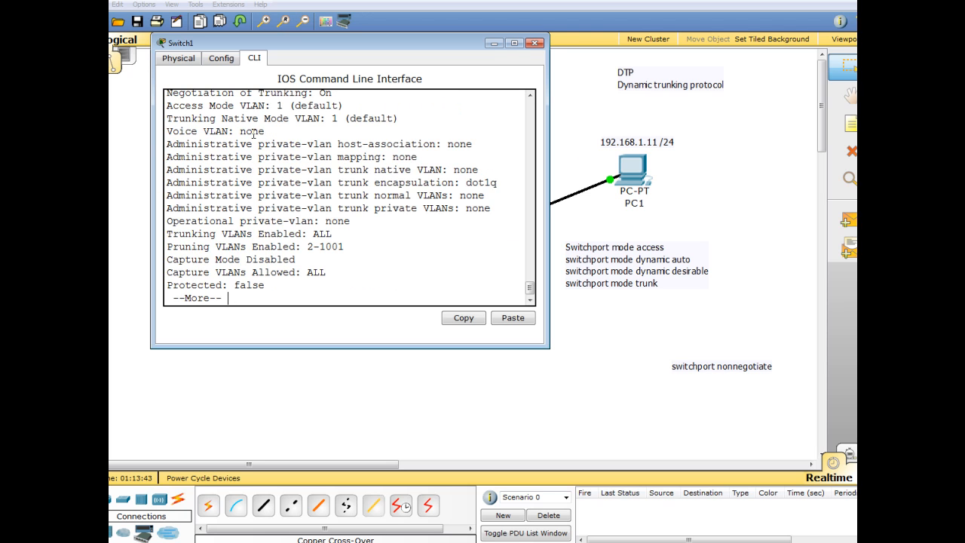
Examine the switchport status, administrative mode and operational mode of Fa0/2 in the command output.
{"action": "scroll", "coordinate": [531, 281], "scroll_direction": "up", "scroll_amount": 4}
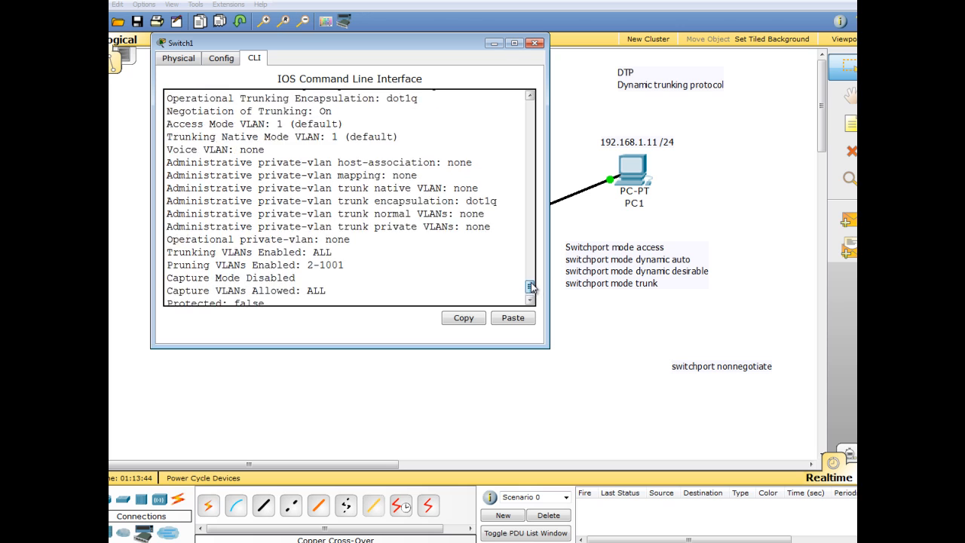
{"action": "scroll", "coordinate": [531, 280], "scroll_direction": "down", "scroll_amount": 4}
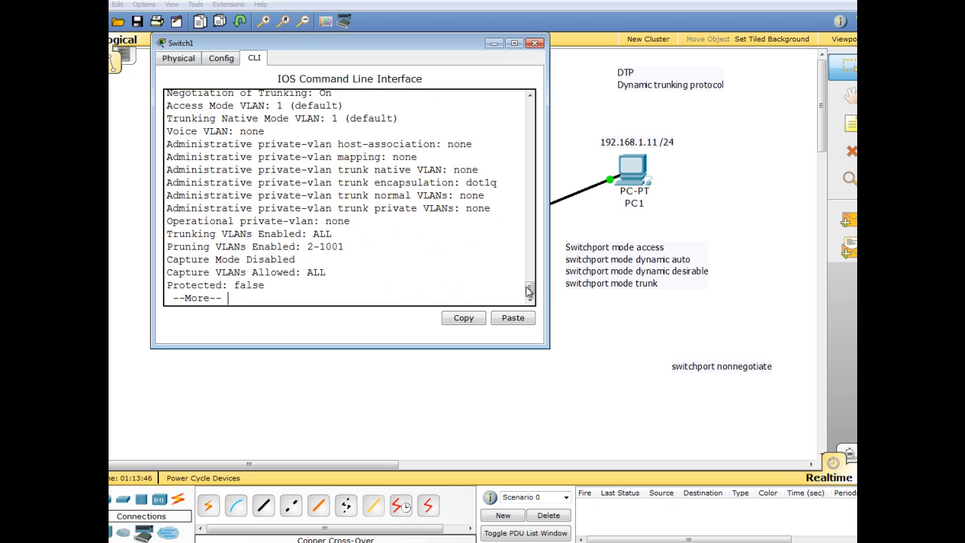
{"action": "scroll", "coordinate": [531, 280], "scroll_direction": "up", "scroll_amount": 4}
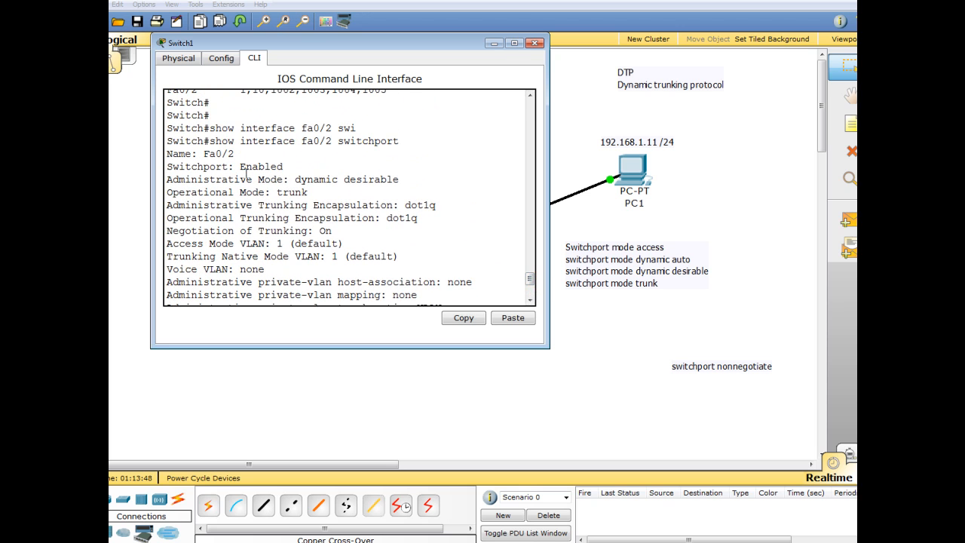
{"action": "left_click_drag", "start_coordinate": [169, 166], "coordinate": [300, 170]}
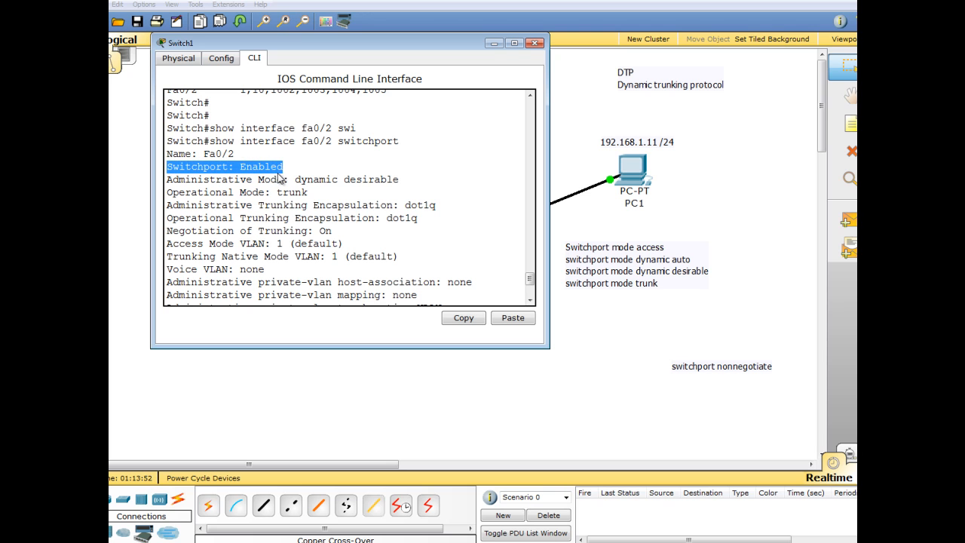
{"action": "left_click_drag", "start_coordinate": [169, 178], "coordinate": [405, 183]}
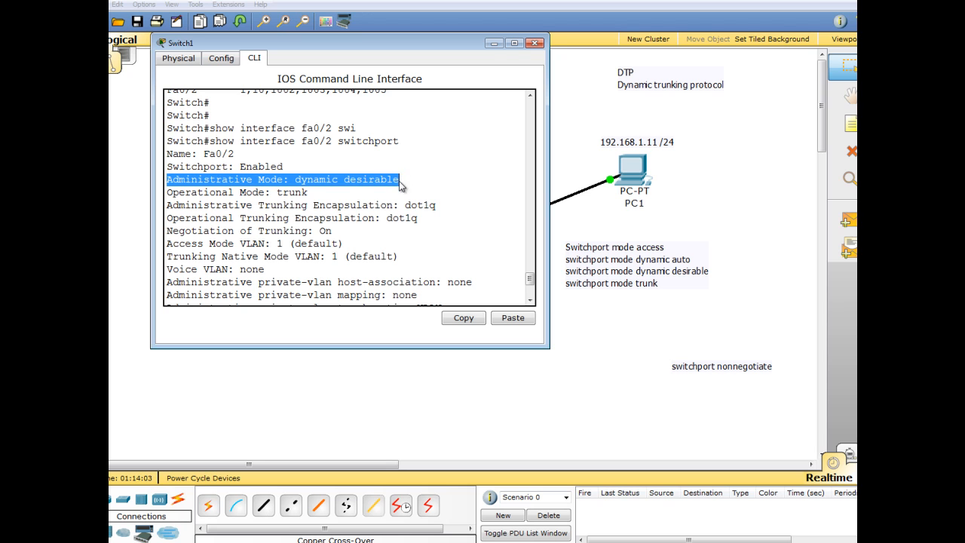
{"action": "left_click_drag", "start_coordinate": [168, 192], "coordinate": [313, 195]}
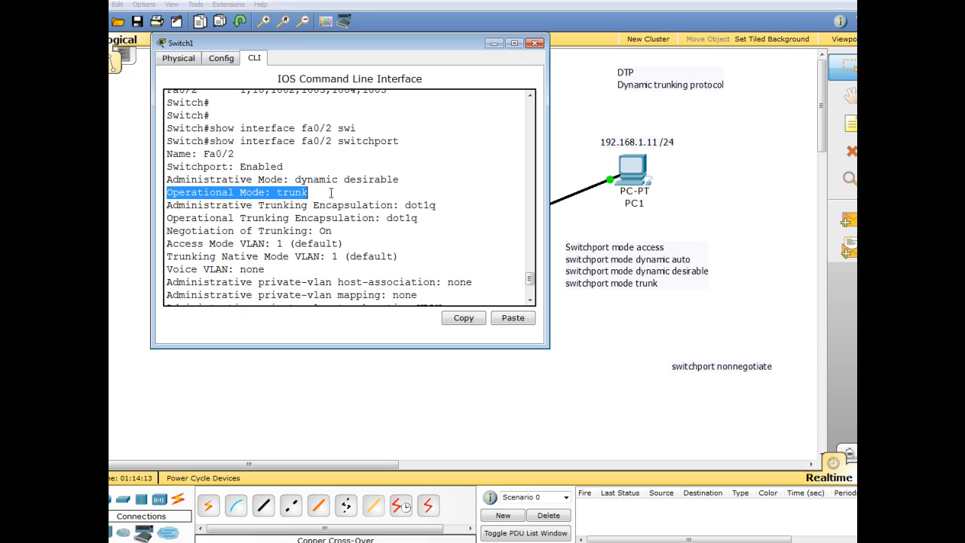
{"action": "mouse_move", "coordinate": [405, 181]}
{"action": "left_mouse_down"}
{"action": "mouse_move", "coordinate": [300, 179]}
{"action": "mouse_move", "coordinate": [399, 181]}
{"action": "left_mouse_up"}
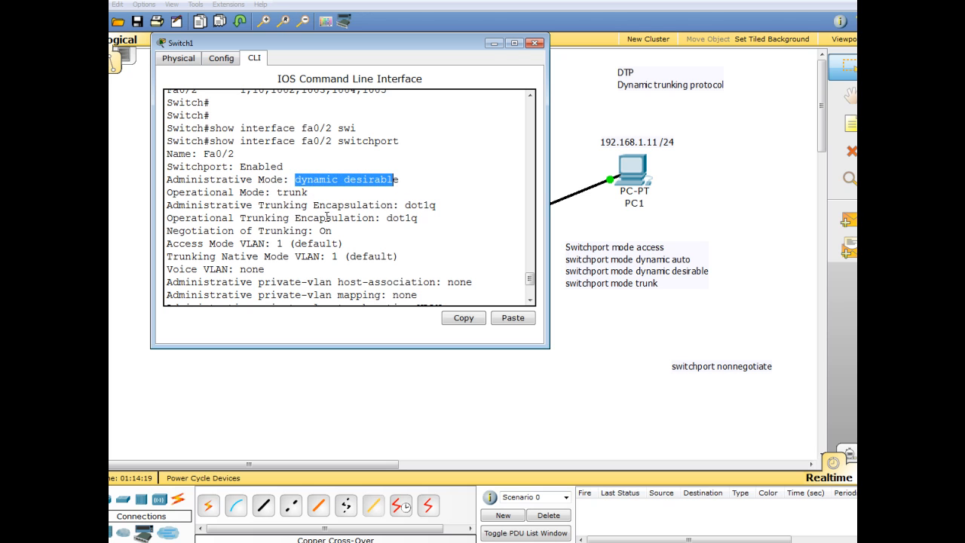
Examine Fa0/2's administrative and operational trunking encapsulation, and compare its trunking negotiation with the administrative mode.
{"action": "left_click_drag", "start_coordinate": [168, 205], "coordinate": [450, 210]}
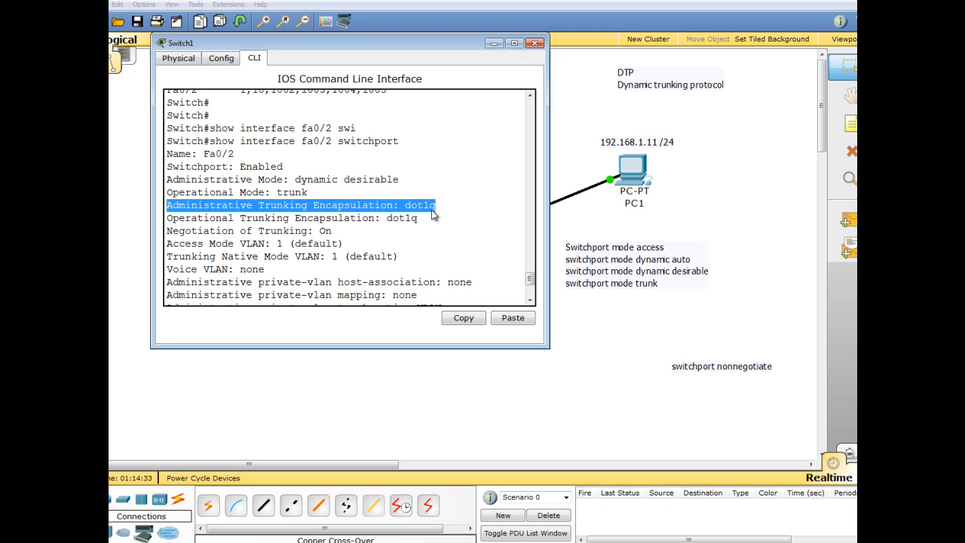
{"action": "left_click", "coordinate": [443, 216]}
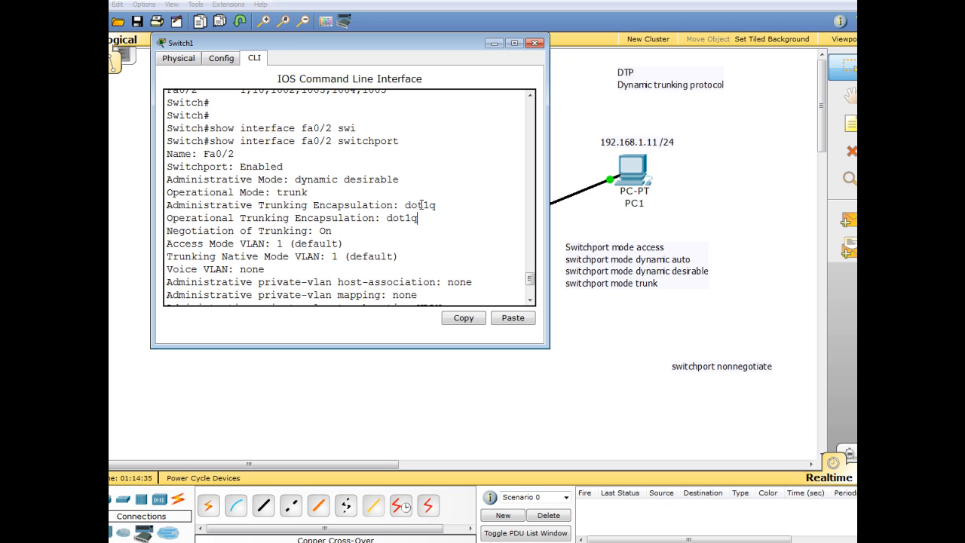
{"action": "left_click_drag", "start_coordinate": [406, 205], "coordinate": [460, 214]}
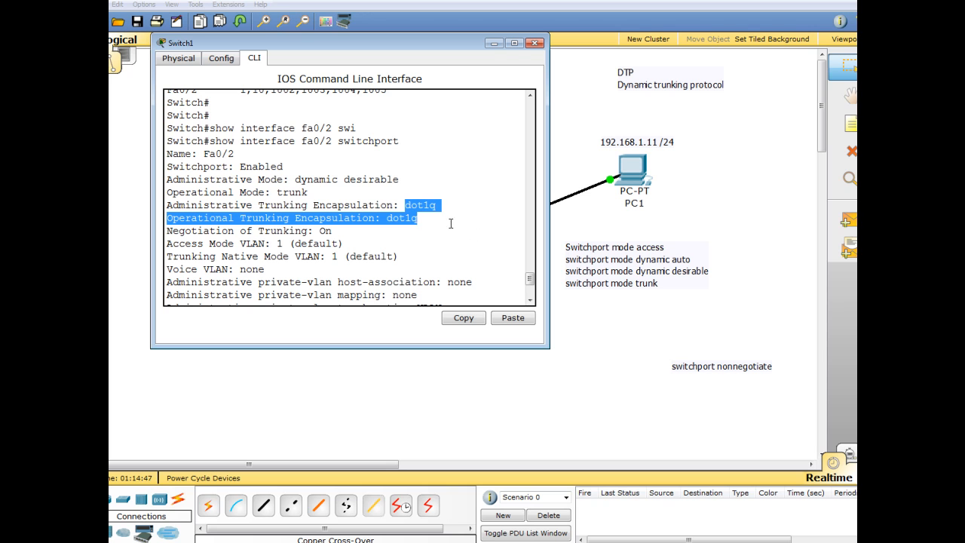
{"action": "triple_click", "coordinate": [485, 164]}
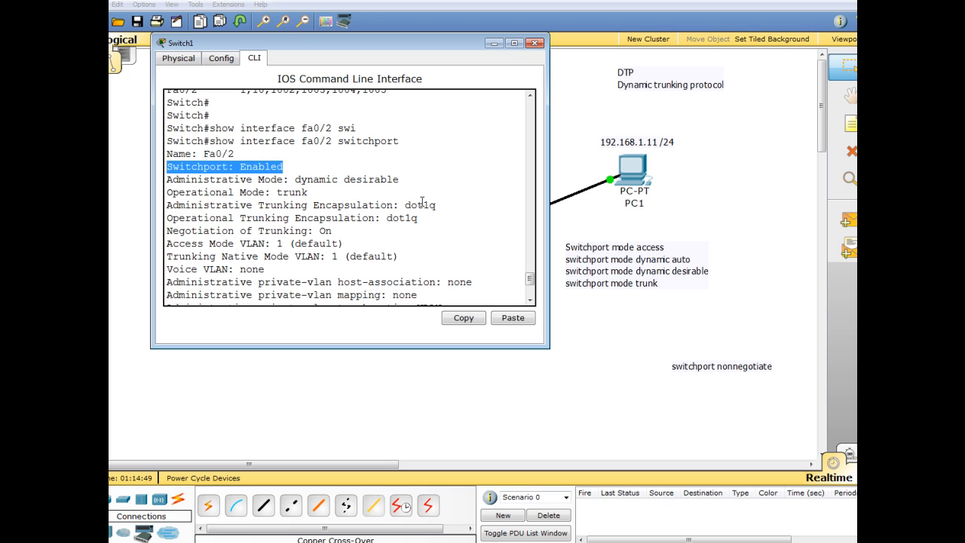
{"action": "left_click_drag", "start_coordinate": [407, 204], "coordinate": [443, 201]}
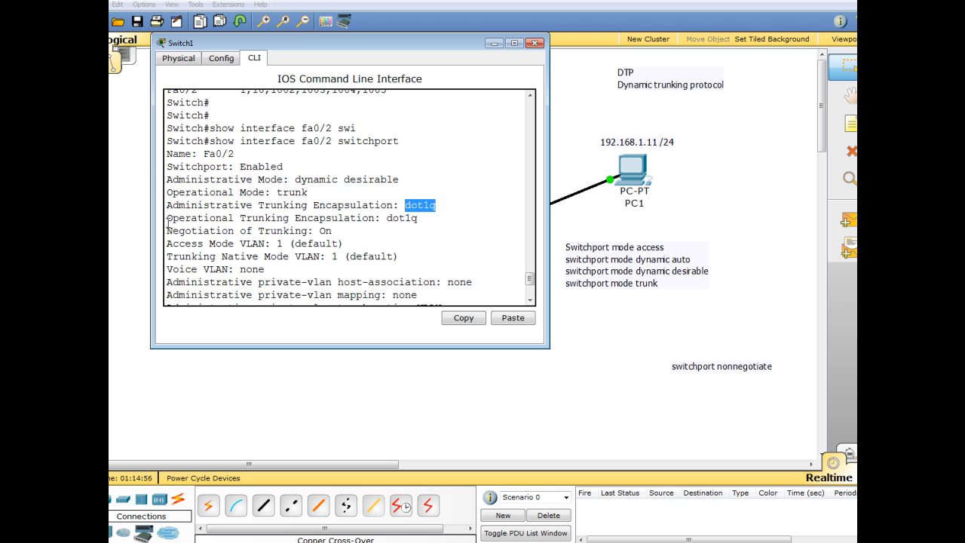
{"action": "left_click_drag", "start_coordinate": [167, 218], "coordinate": [425, 217]}
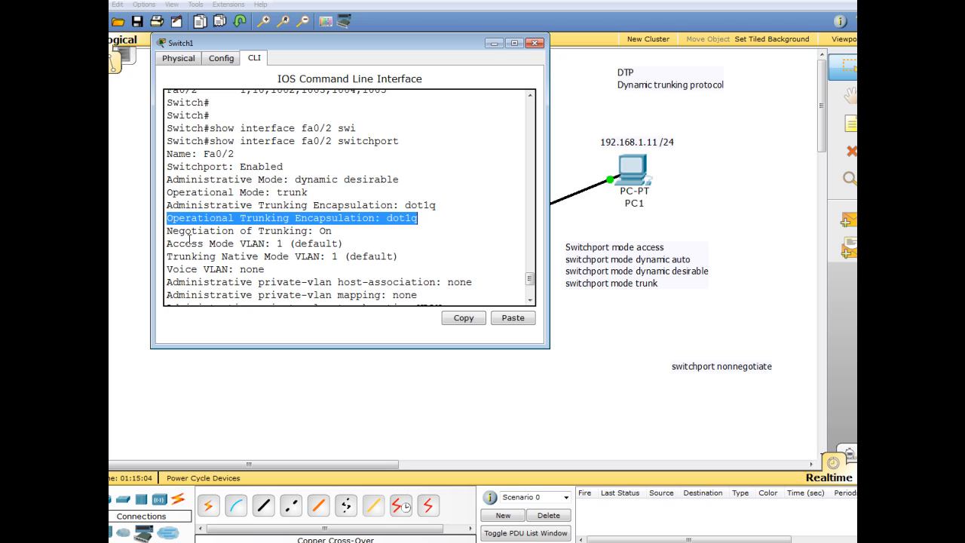
{"action": "left_click_drag", "start_coordinate": [168, 231], "coordinate": [334, 235]}
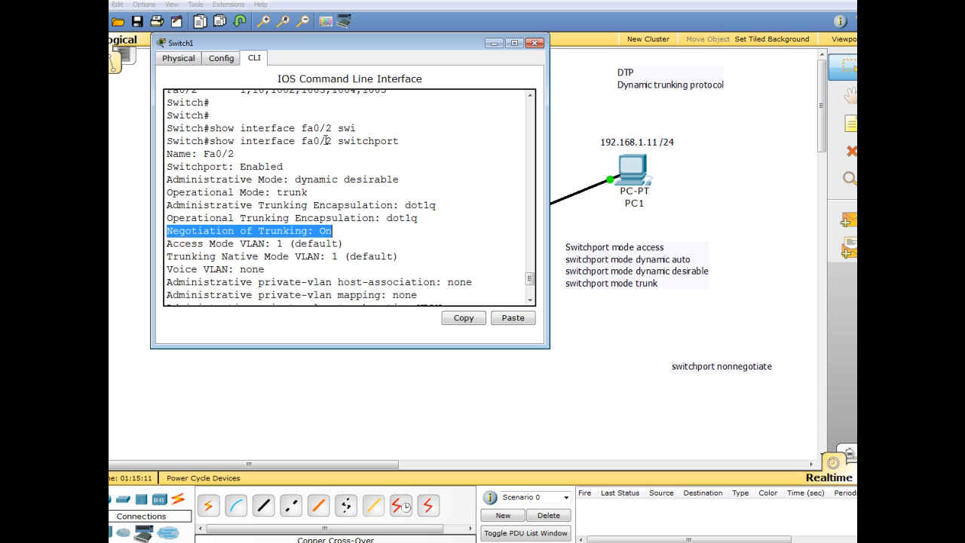
{"action": "left_click_drag", "start_coordinate": [344, 180], "coordinate": [399, 179]}
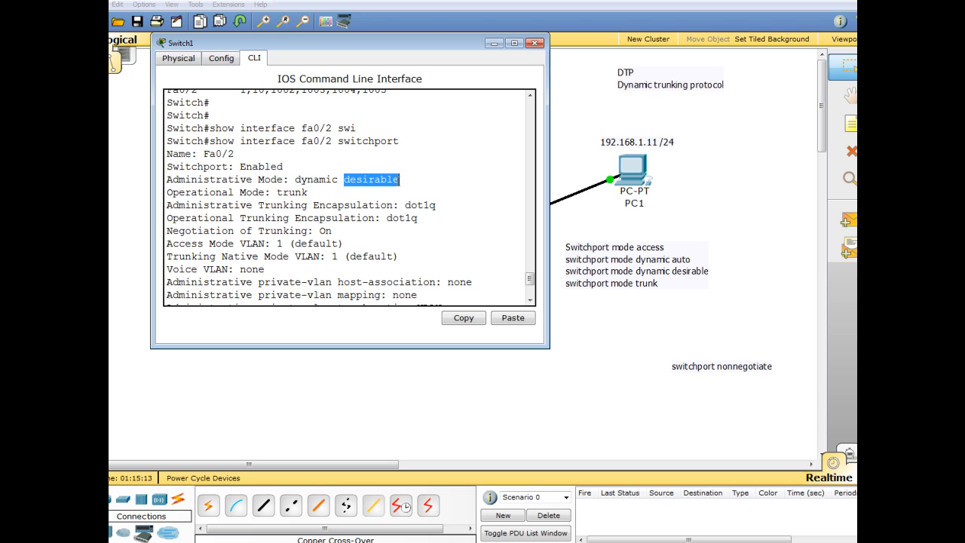
Examine the access mode VLAN, trunking native mode VLAN and voice VLAN entries for Fa0/2.
{"action": "scroll", "coordinate": [238, 260], "scroll_direction": "down", "scroll_amount": 1}
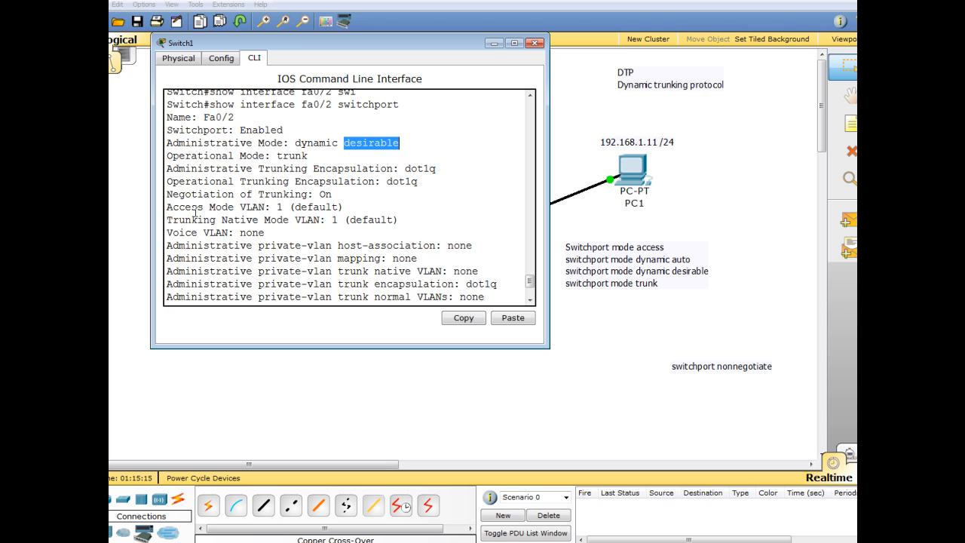
{"action": "left_click_drag", "start_coordinate": [169, 206], "coordinate": [347, 210]}
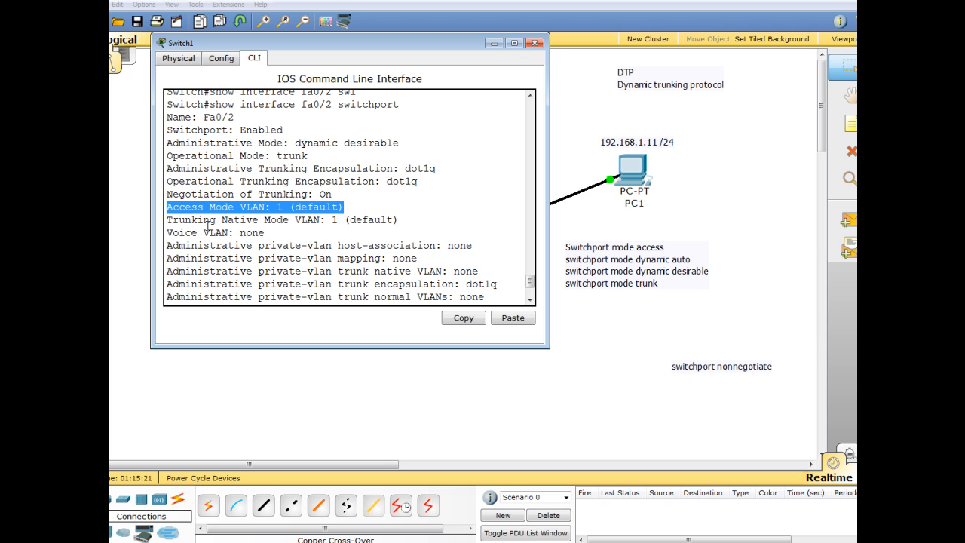
{"action": "left_click_drag", "start_coordinate": [168, 219], "coordinate": [347, 220]}
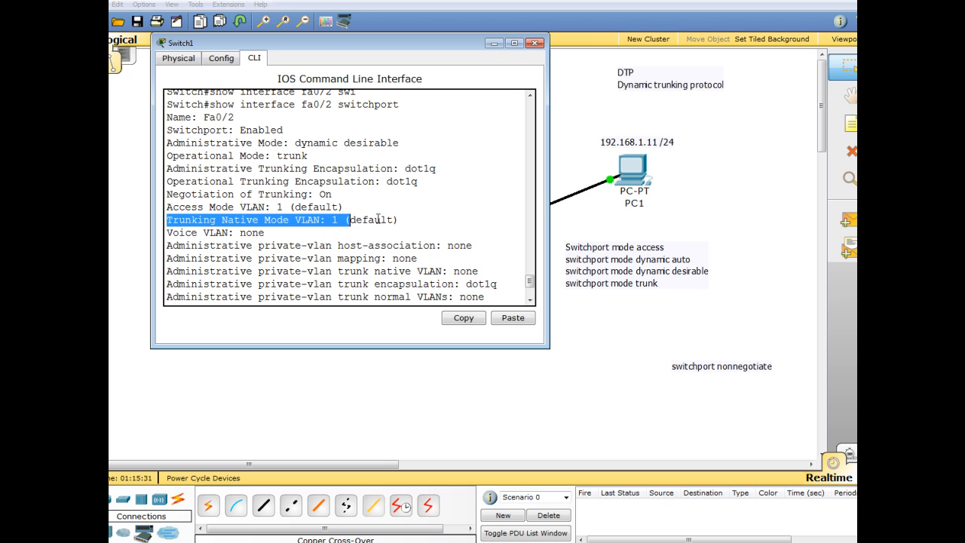
{"action": "left_click", "coordinate": [433, 222]}
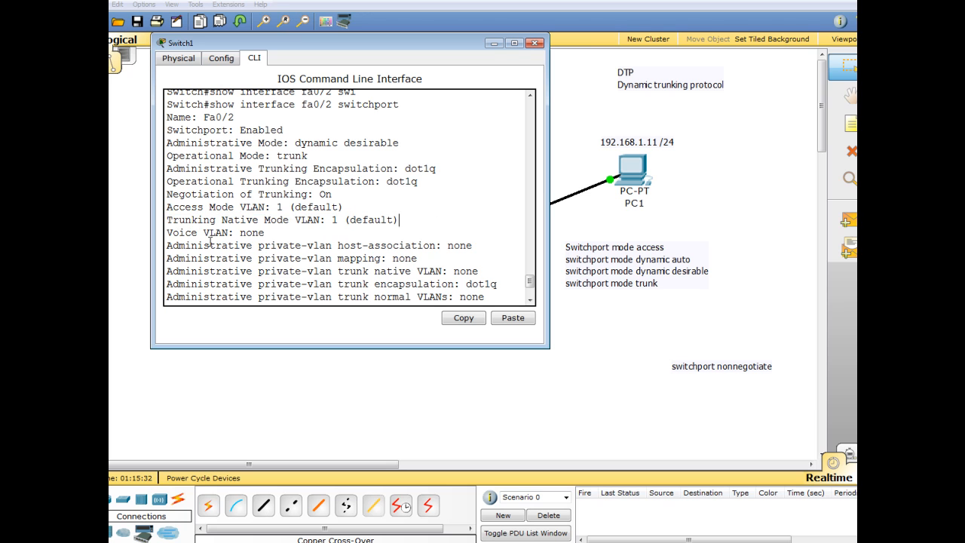
{"action": "left_click_drag", "start_coordinate": [166, 234], "coordinate": [300, 235]}
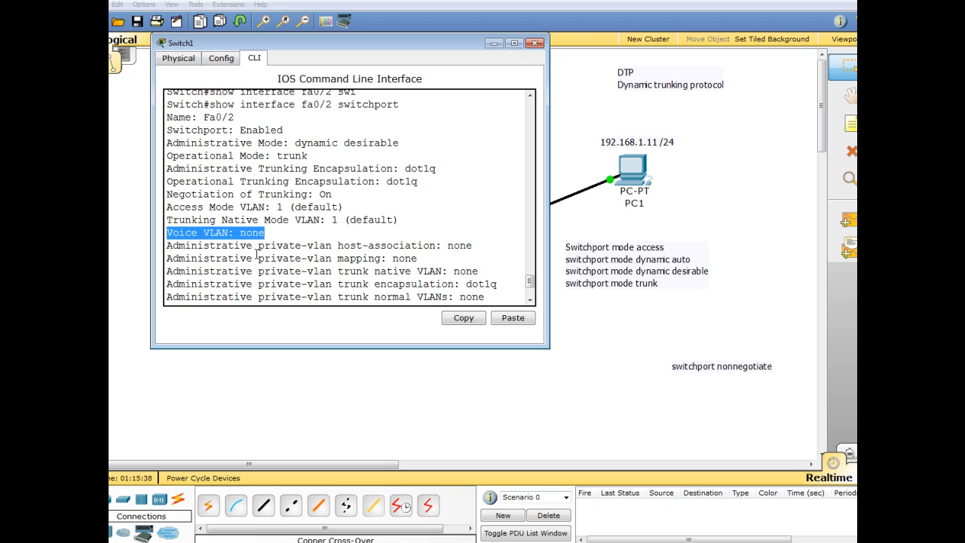
Examine the private-vlan and enabled trunking VLAN entries, page to the end of the output, and minimize the Switch1 window.
{"action": "left_click_drag", "start_coordinate": [530, 281], "coordinate": [531, 296]}
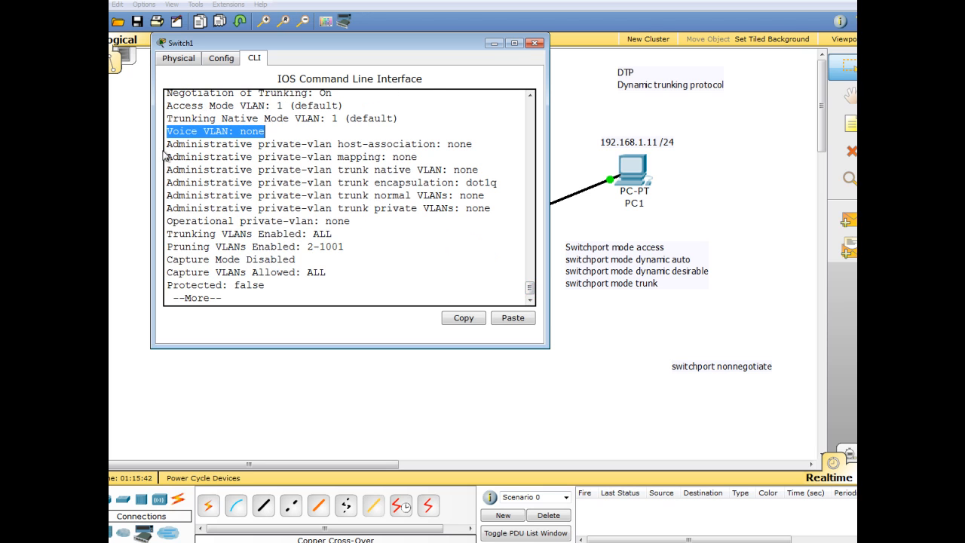
{"action": "left_click_drag", "start_coordinate": [166, 145], "coordinate": [507, 211]}
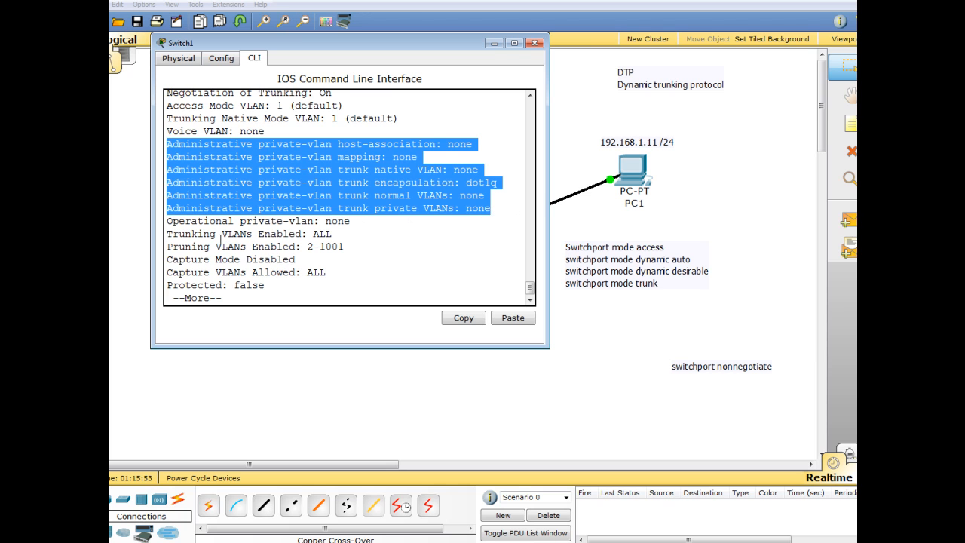
{"action": "left_click_drag", "start_coordinate": [168, 235], "coordinate": [327, 237]}
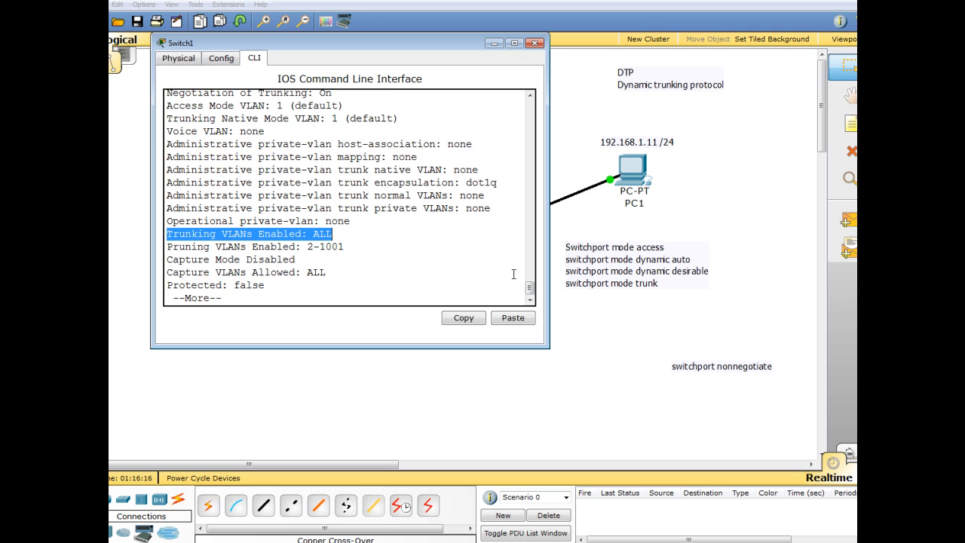
{"action": "key", "text": "space"}
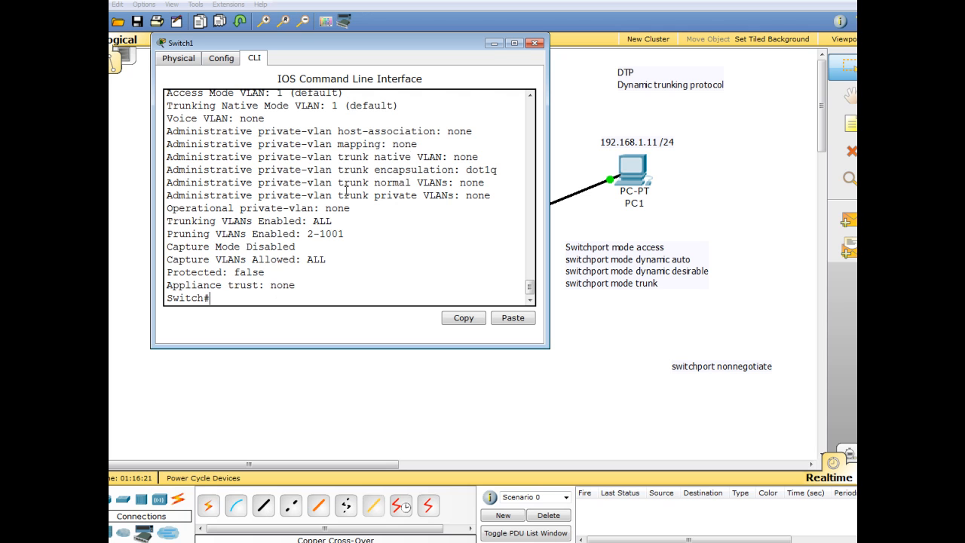
{"action": "left_click", "coordinate": [501, 43]}
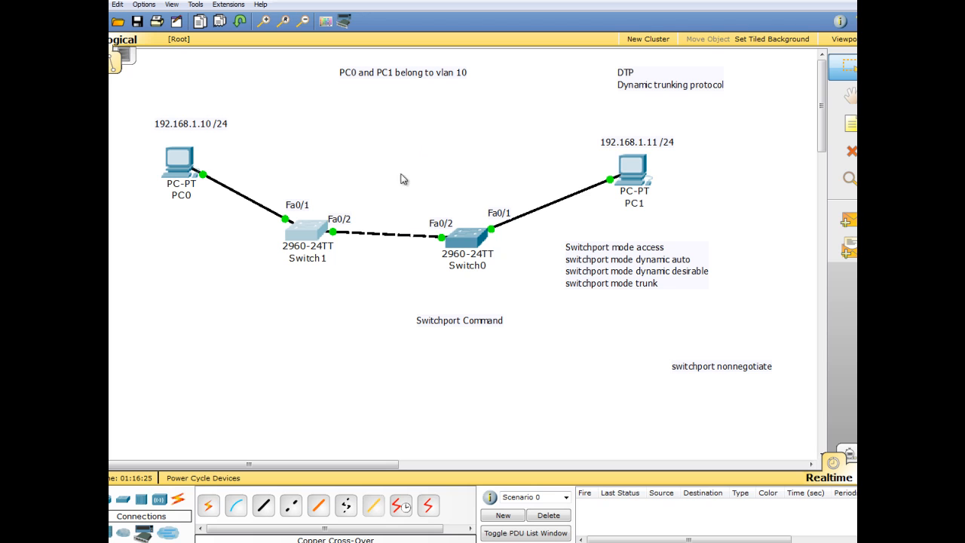